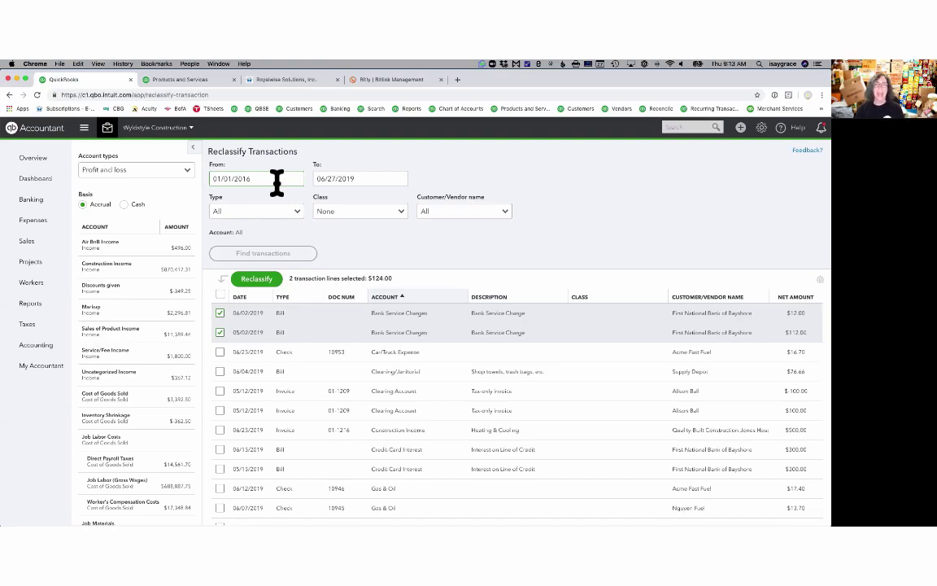
# Select all transaction lines in the Reclassify Transactions list
pyautogui.scroll(-10, 234, 329)
pyautogui.scroll(10, 234, 329)
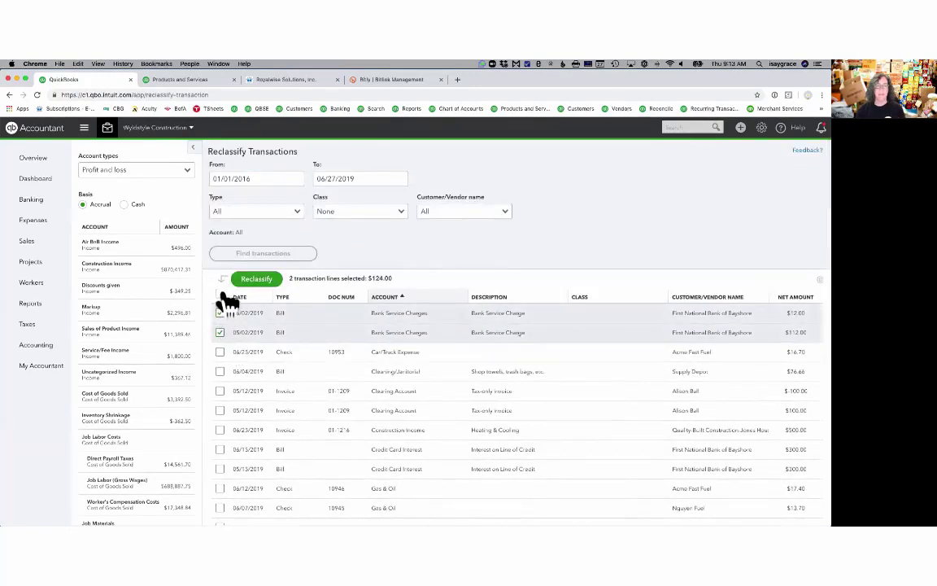
pyautogui.click(220, 296)
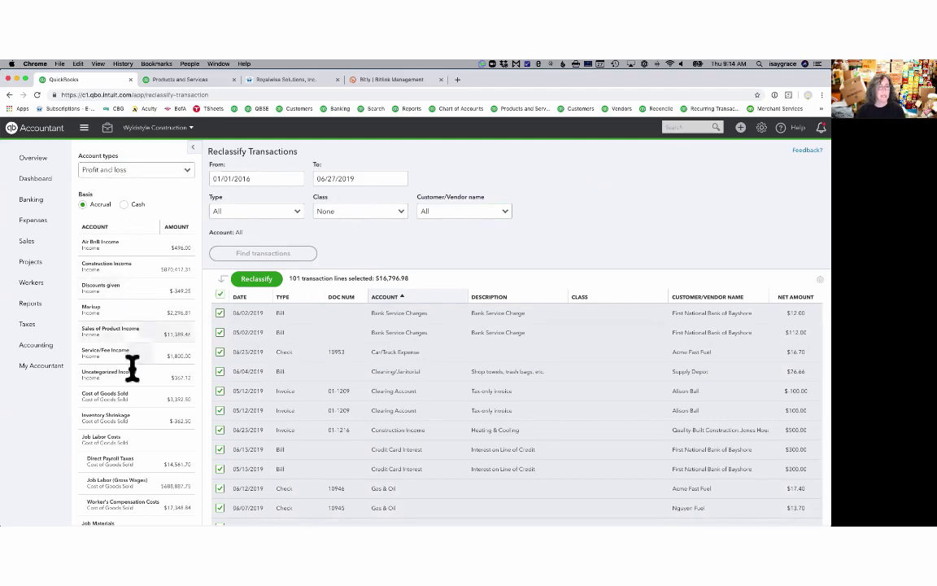
# View the account list as Balance sheet and return to Profit and loss, and check its Cash basis amounts before restoring Accrual
pyautogui.click(183, 172)
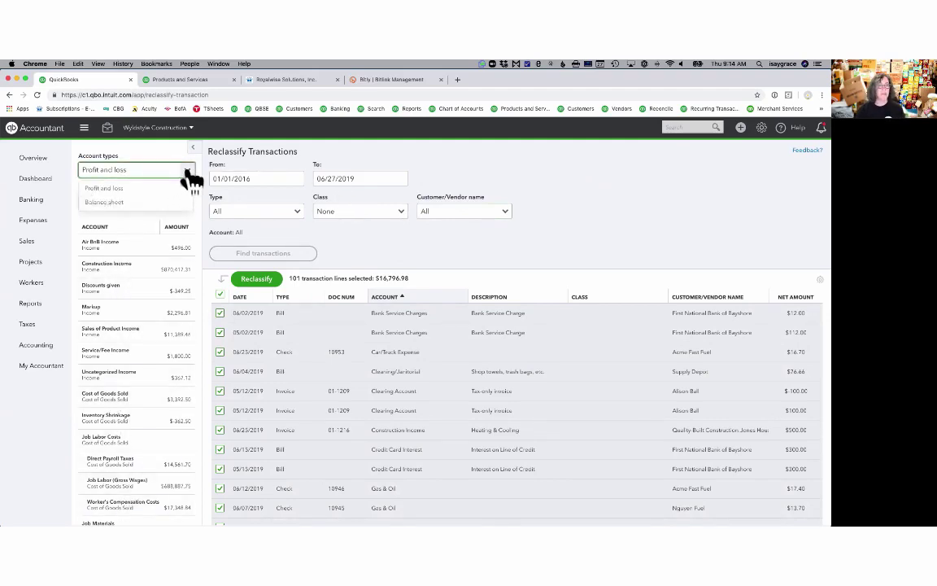
pyautogui.click(129, 203)
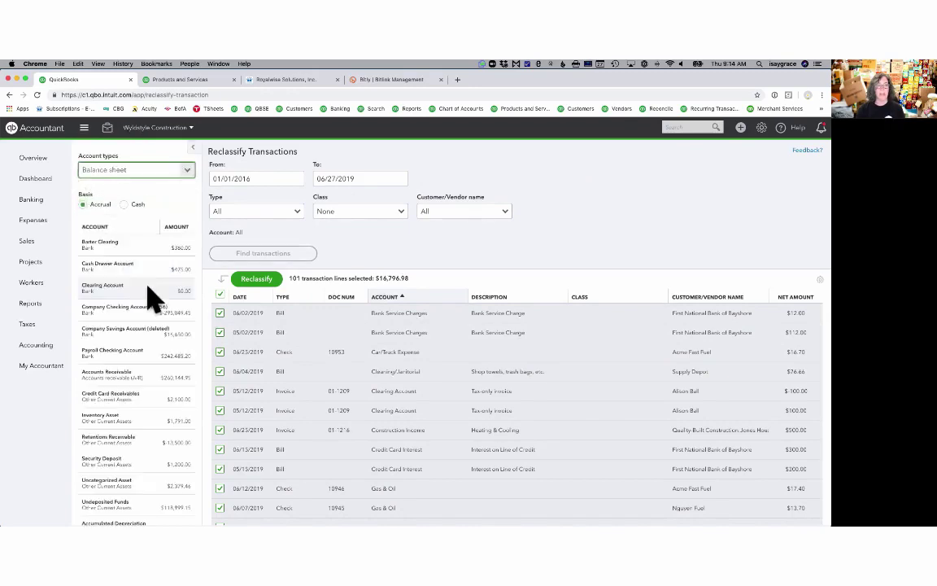
pyautogui.click(189, 172)
pyautogui.click(131, 189)
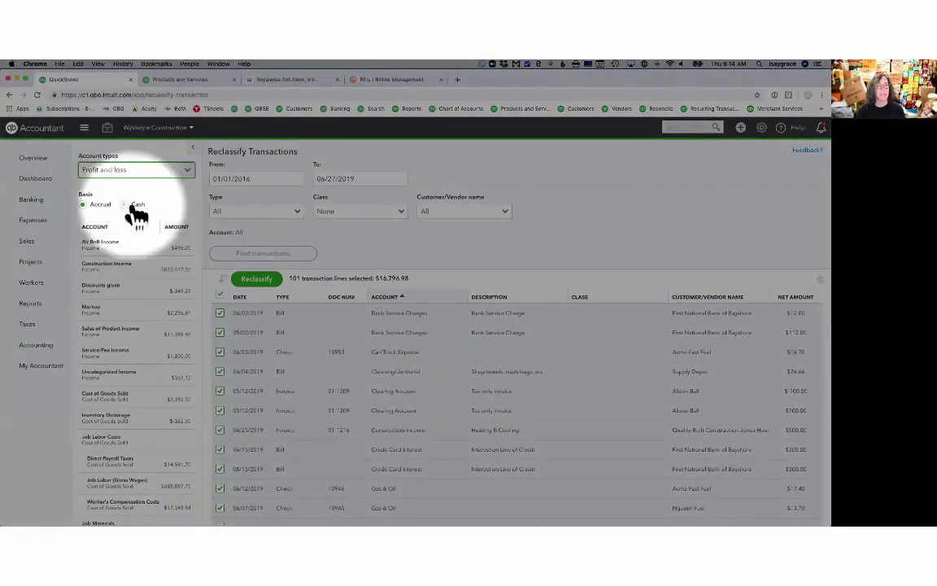
pyautogui.click(129, 206)
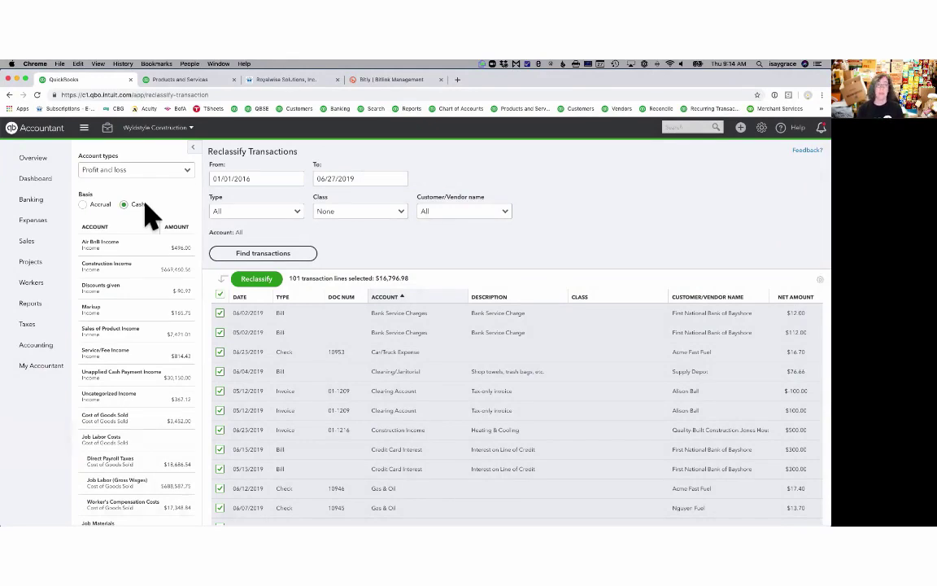
pyautogui.click(84, 208)
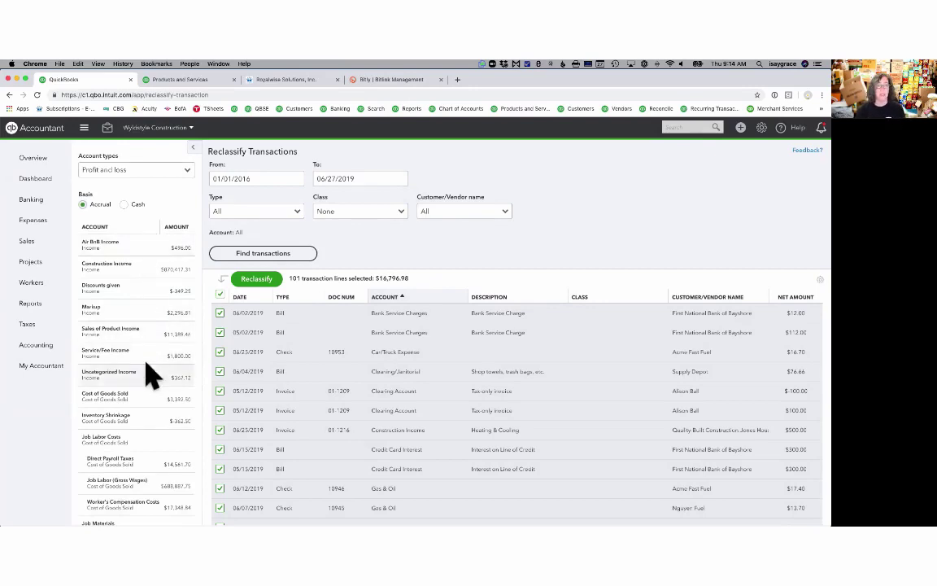
# View the transactions of the Air BnB Income, Construction Income, Bad Debt, and Business License & Fees accounts in turn
pyautogui.click(120, 248)
pyautogui.click(120, 266)
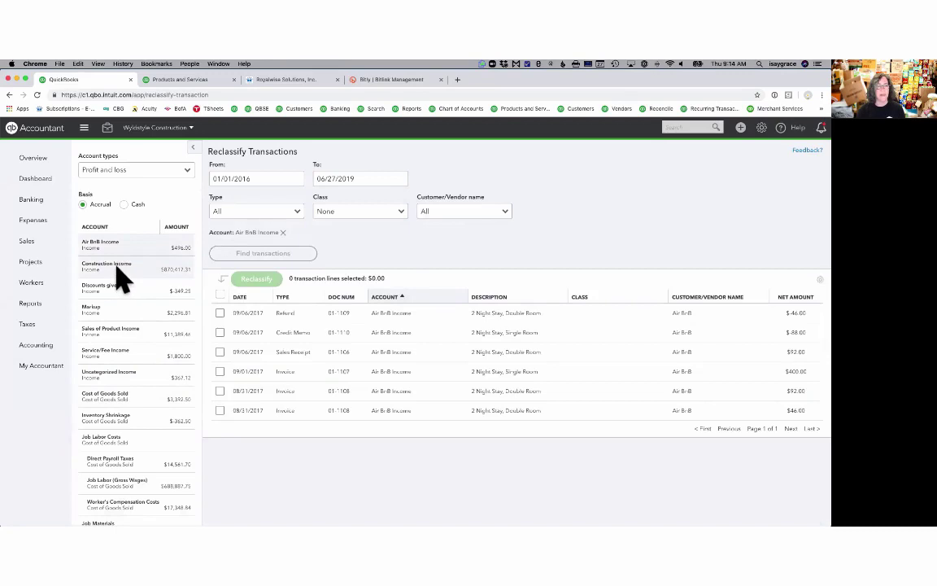
pyautogui.scroll(-3, 126, 405)
pyautogui.scroll(-3, 126, 405)
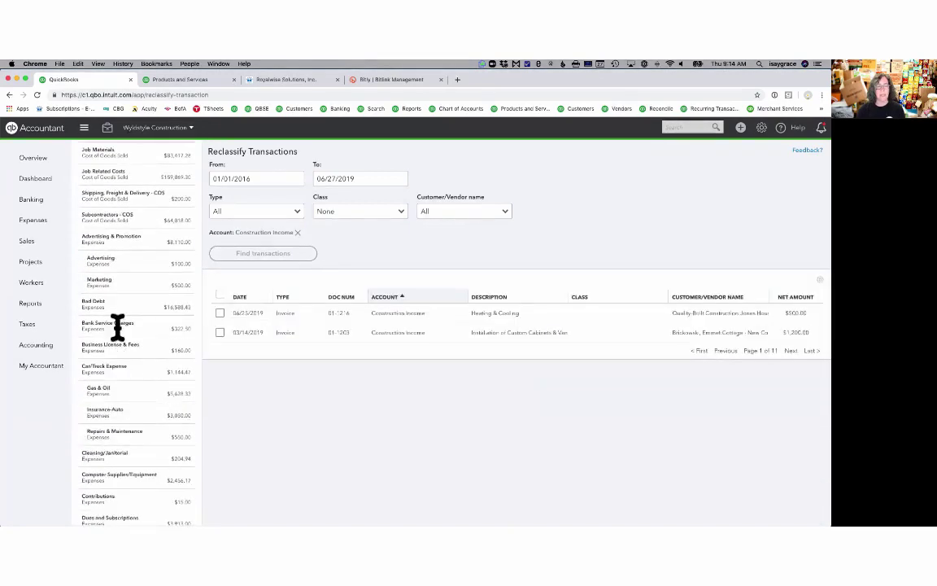
pyautogui.click(109, 304)
pyautogui.click(117, 345)
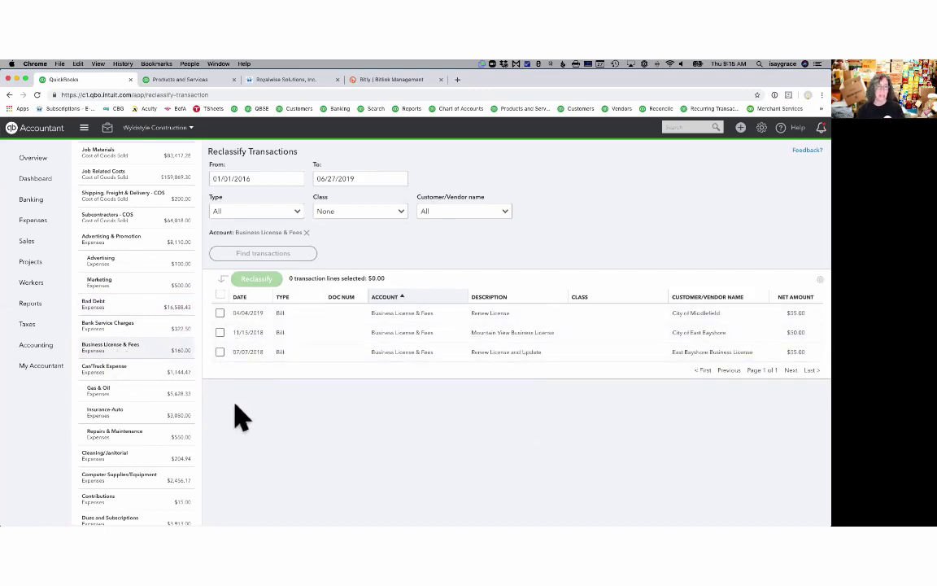
pyautogui.scroll(3, 145, 350)
pyautogui.scroll(5, 145, 350)
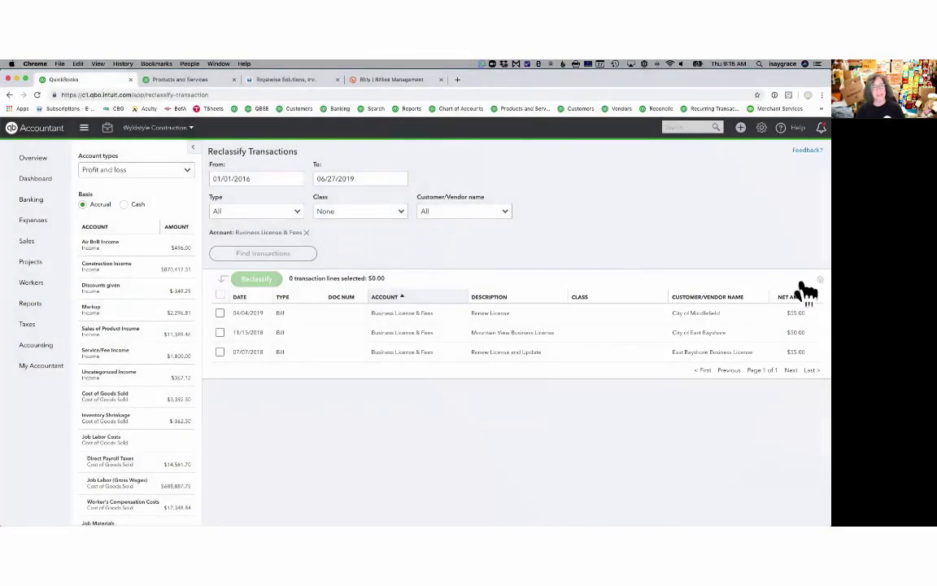
# Set the transaction table to Compact display density, and hide and restore its Doc Num column
pyautogui.click(818, 281)
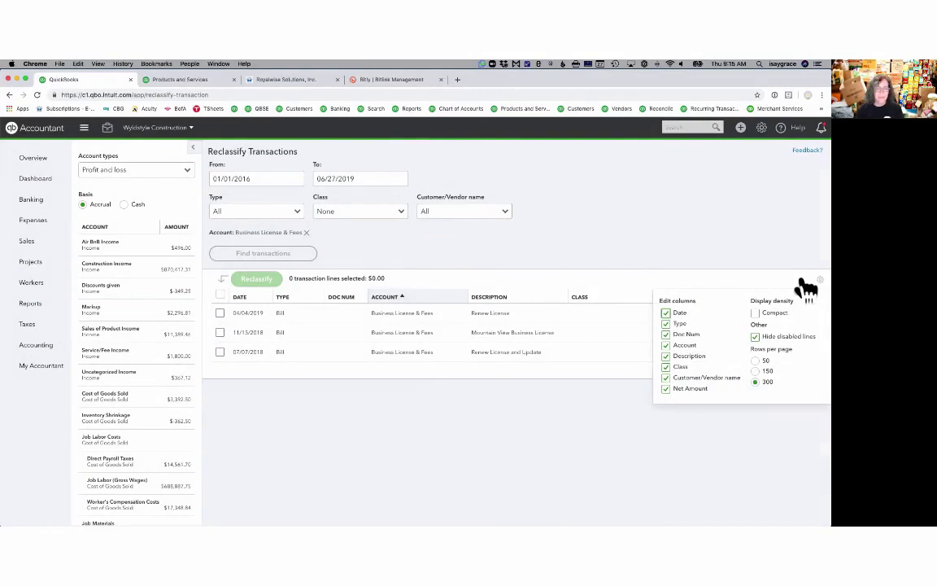
pyautogui.click(755, 314)
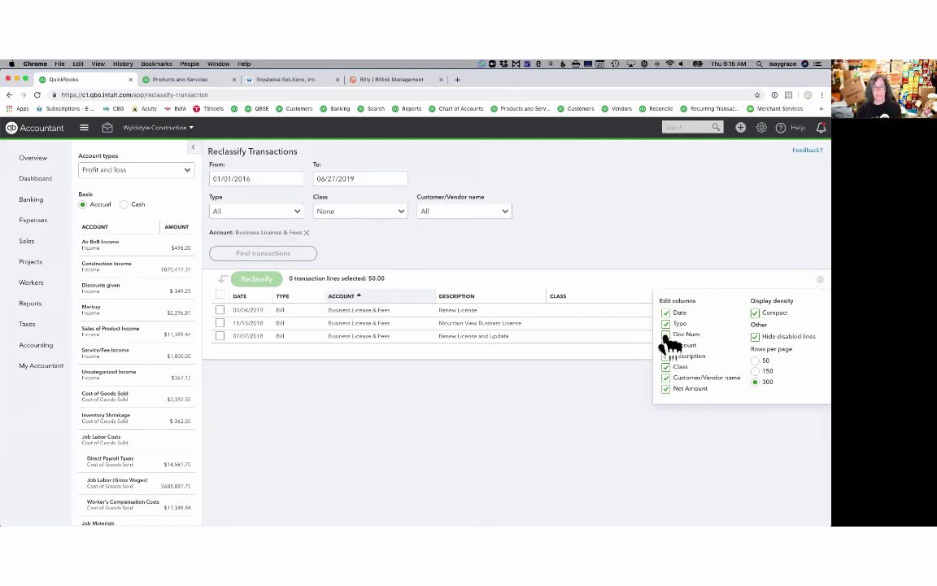
pyautogui.click(666, 334)
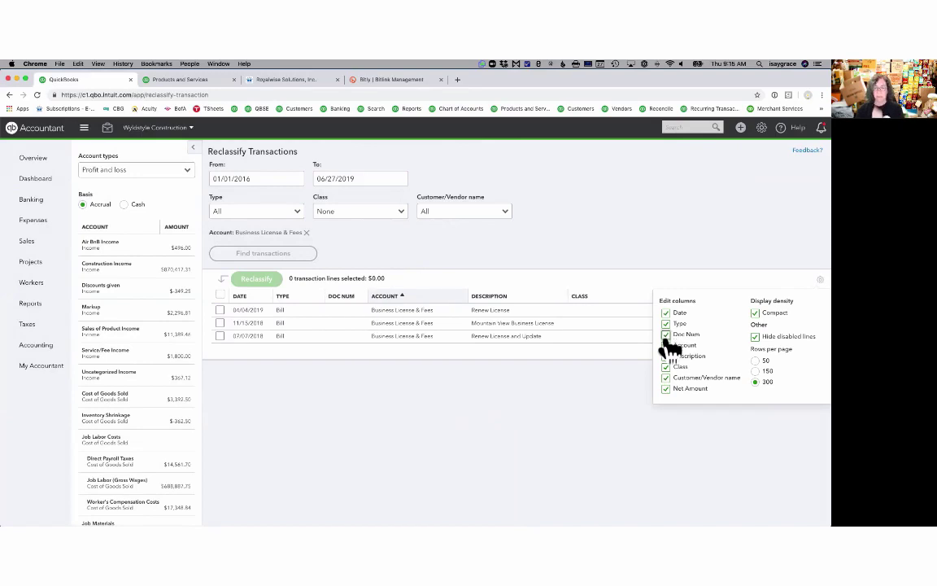
# Switch the transaction table's rows per page to 50 and back to 300
pyautogui.click(762, 377)
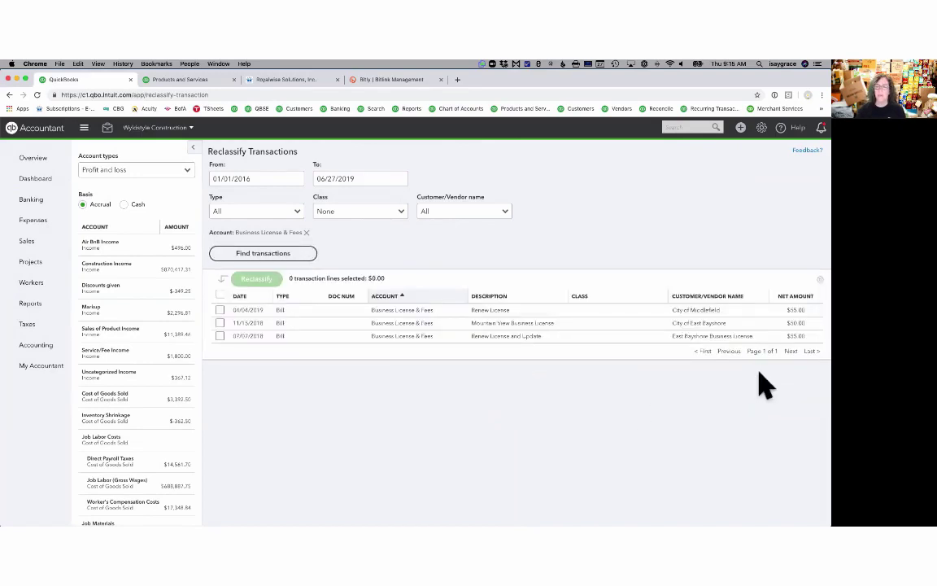
pyautogui.click(818, 280)
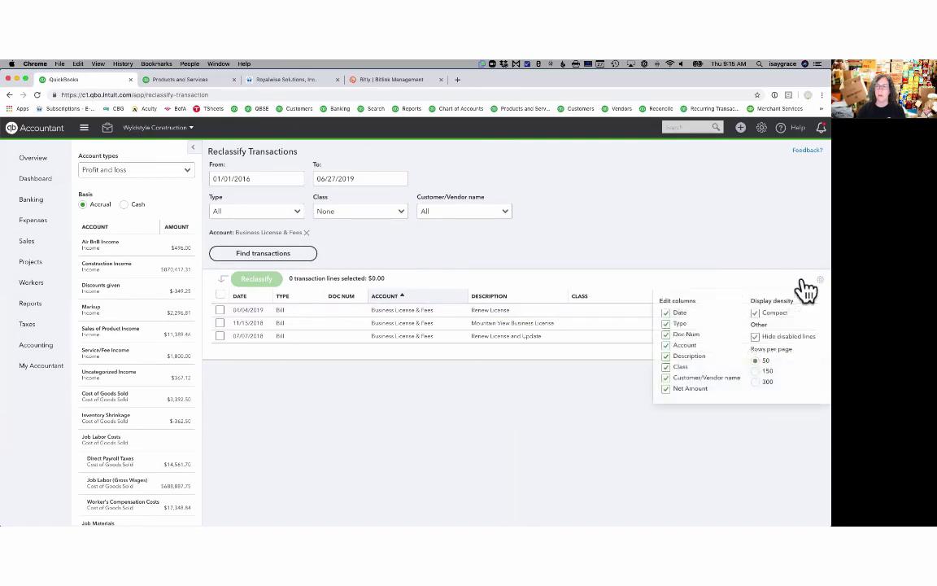
pyautogui.click(763, 392)
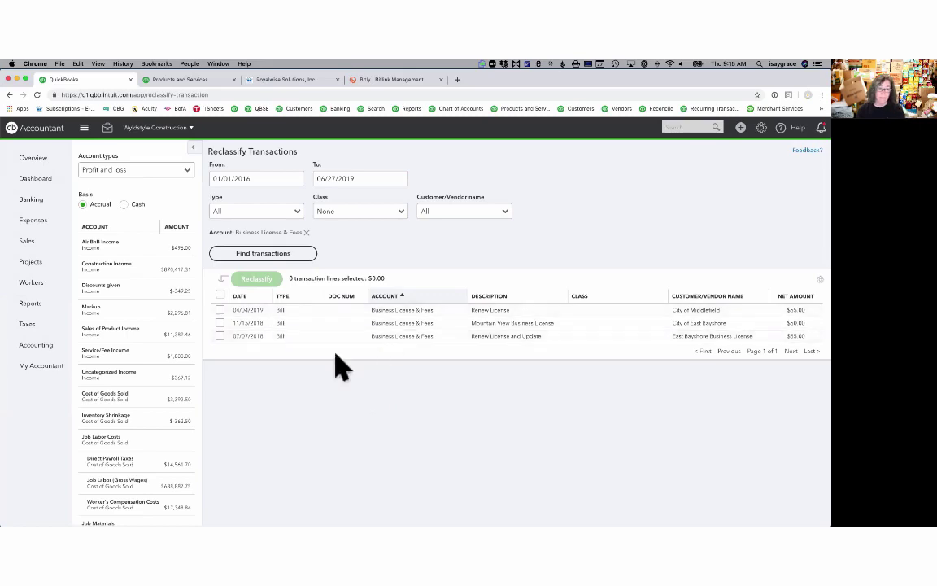
# Try the Hide disabled lines option in the transaction table settings and leave it enabled
pyautogui.scroll(-3, 161, 414)
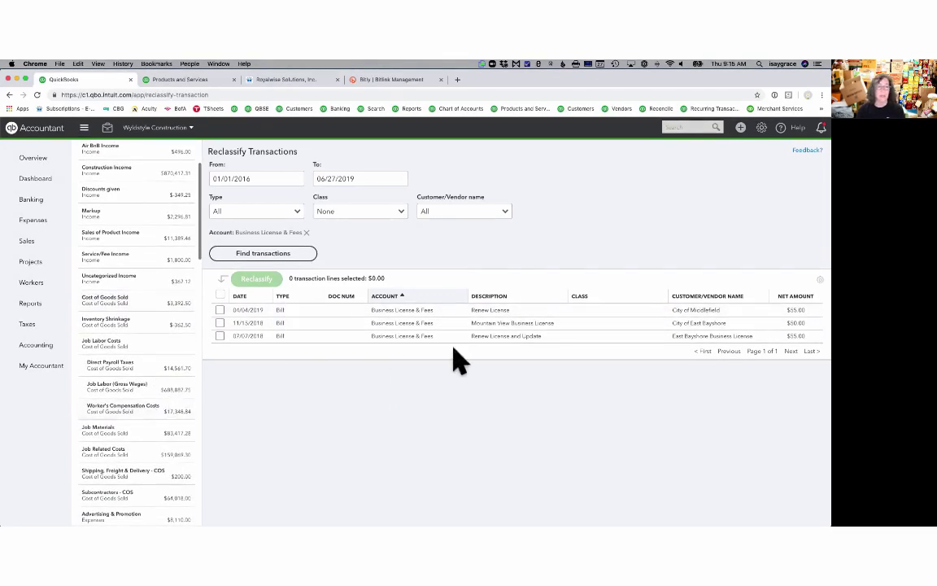
pyautogui.click(807, 282)
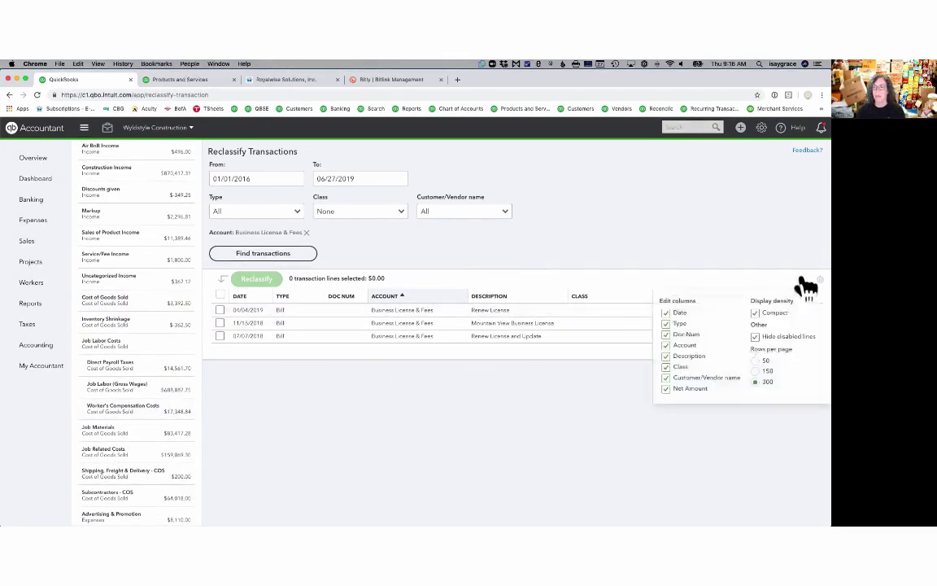
pyautogui.click(755, 339)
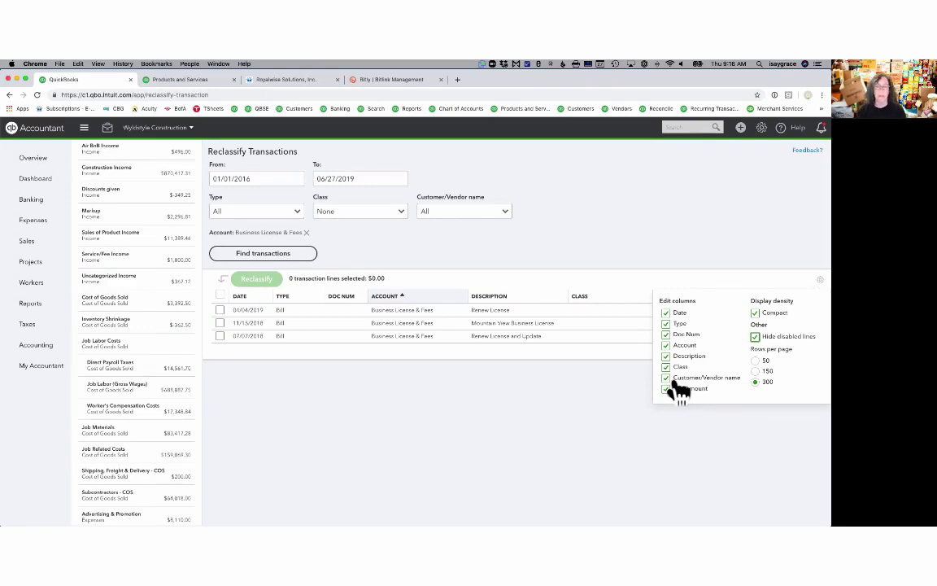
pyautogui.click(513, 414)
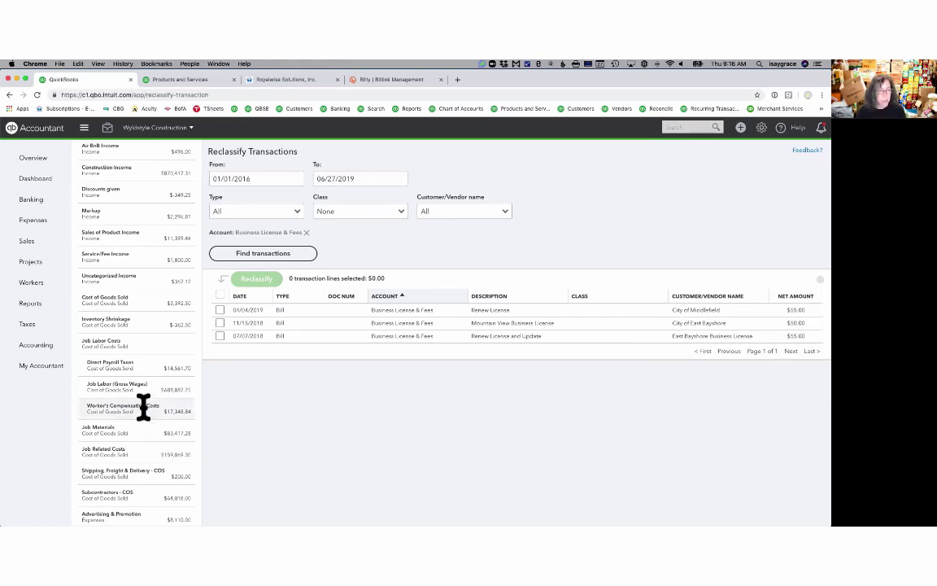
# Show the transactions posted to the Uncategorized Expense account
pyautogui.scroll(-20, 144, 406)
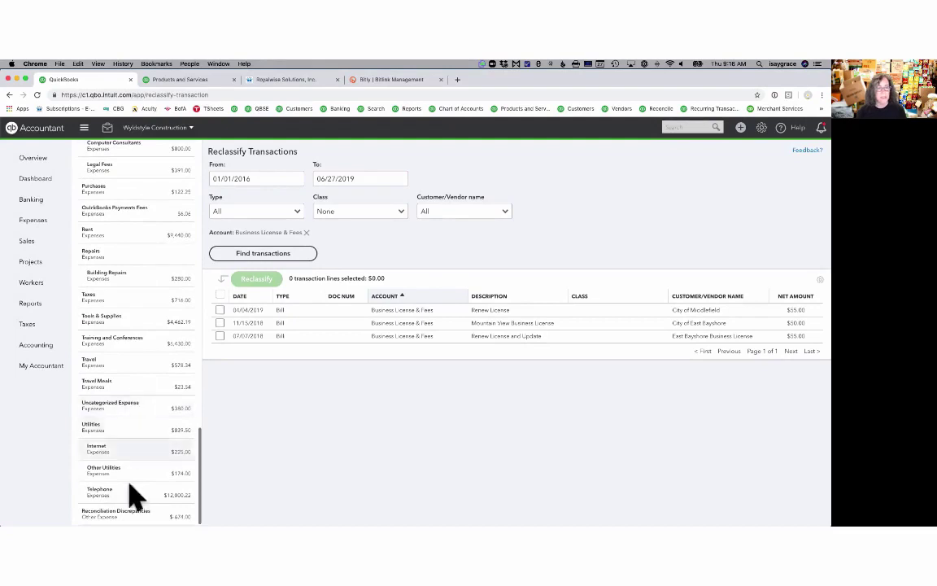
pyautogui.click(125, 417)
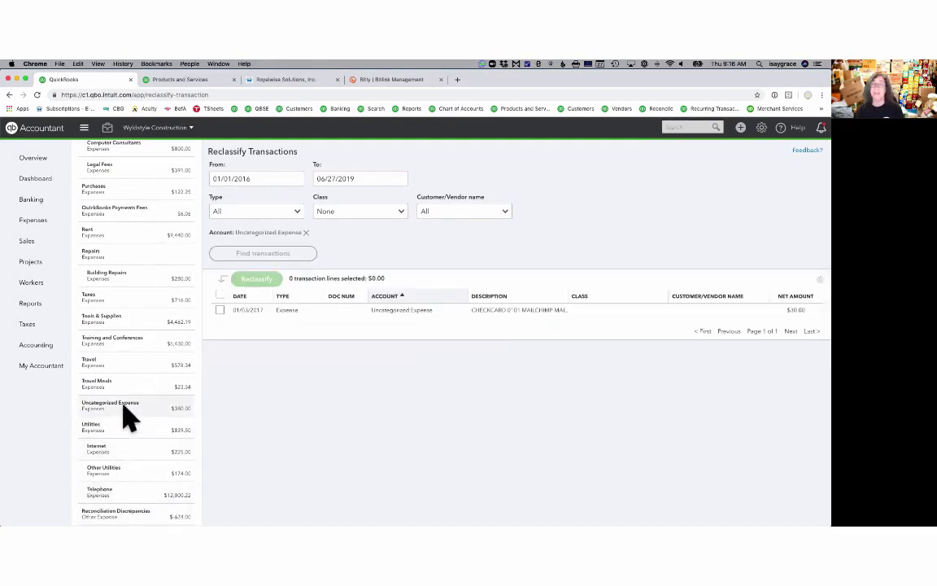
# Set the From date of the transaction search to today's date, 06/27/2019
pyautogui.click(269, 178)
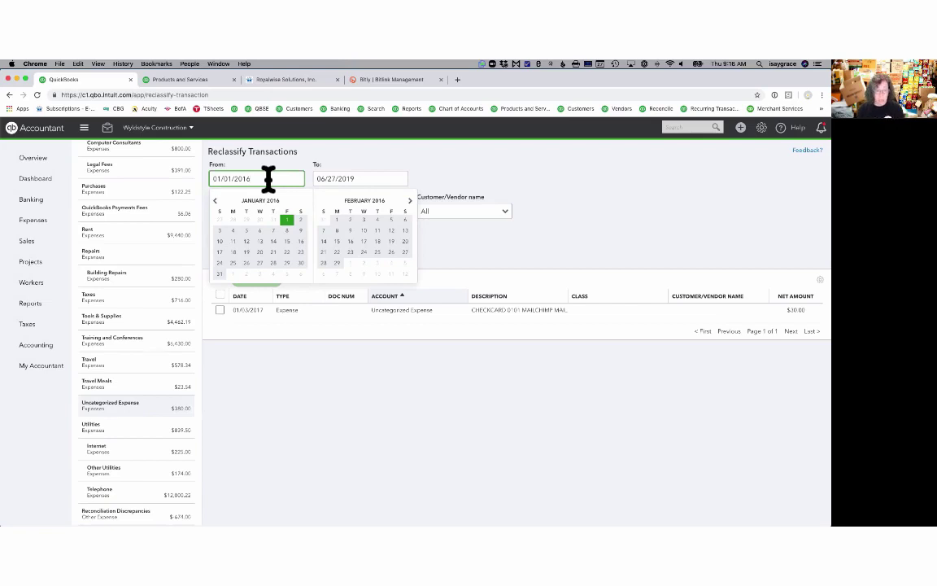
pyautogui.press('t')
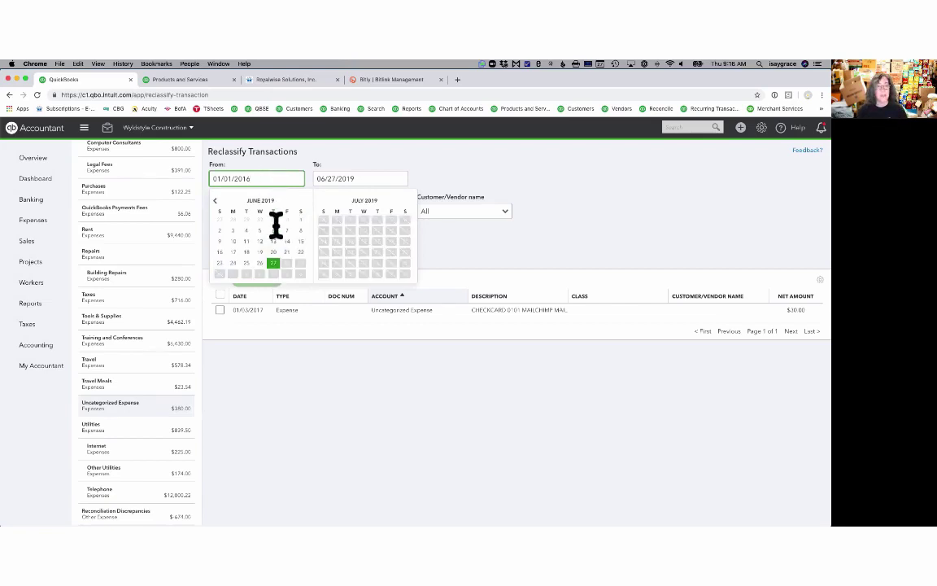
pyautogui.click(274, 262)
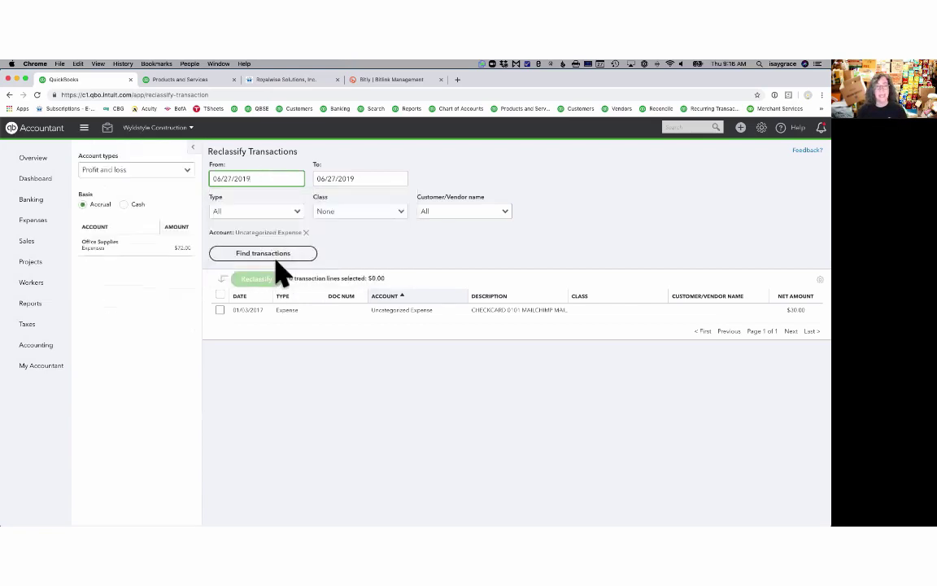
# Change the From date to the start of the month, 06/01/2019, and to the start of the year, 01/01/2019
pyautogui.click(267, 178)
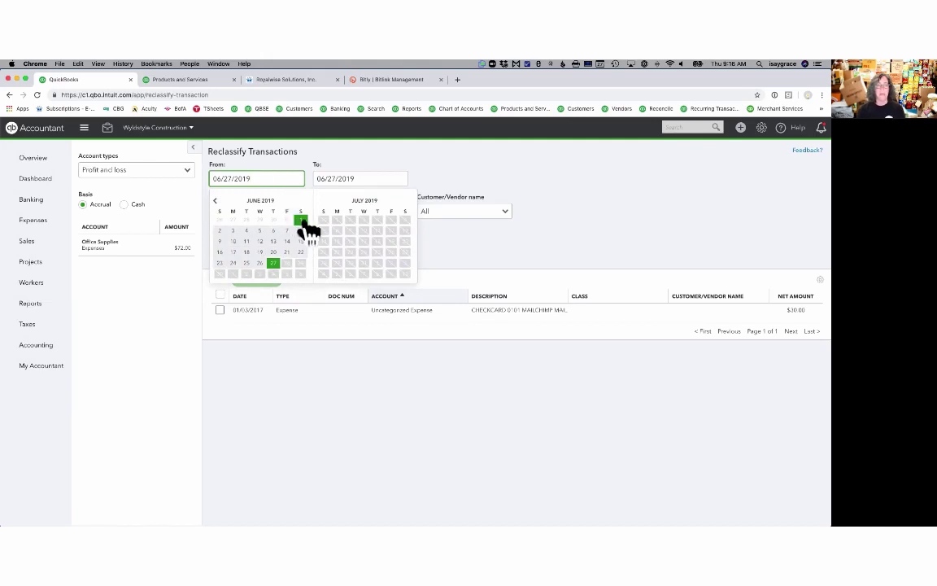
pyautogui.click(275, 175)
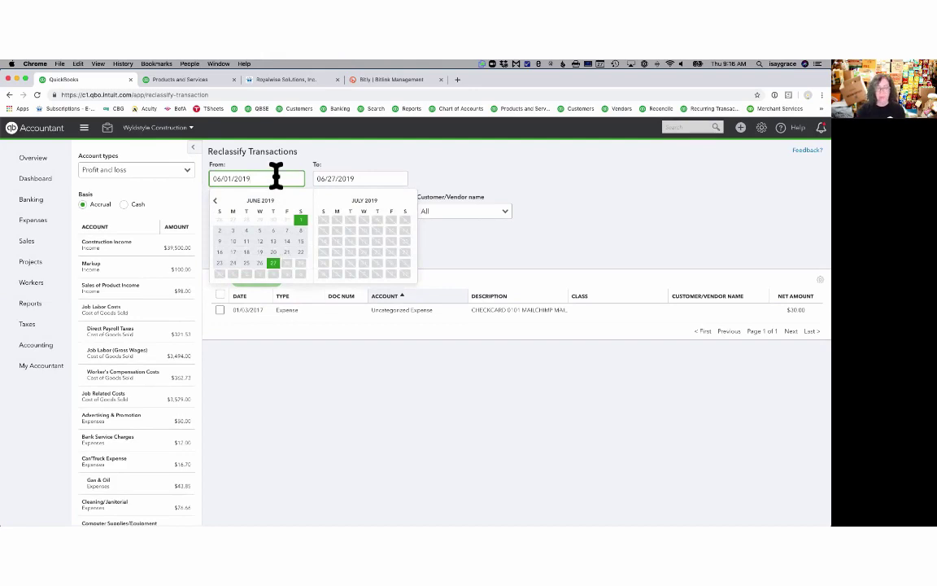
pyautogui.press('y')
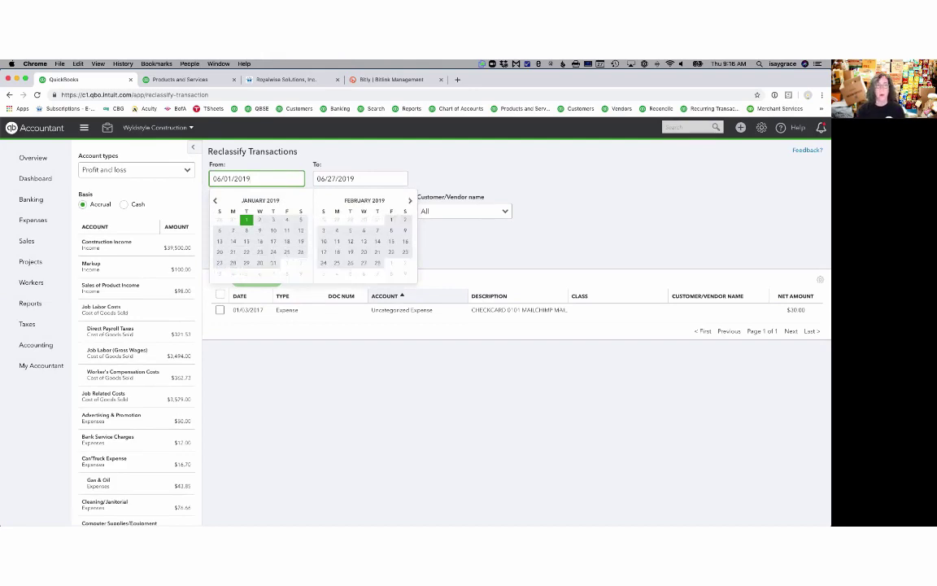
pyautogui.click(247, 221)
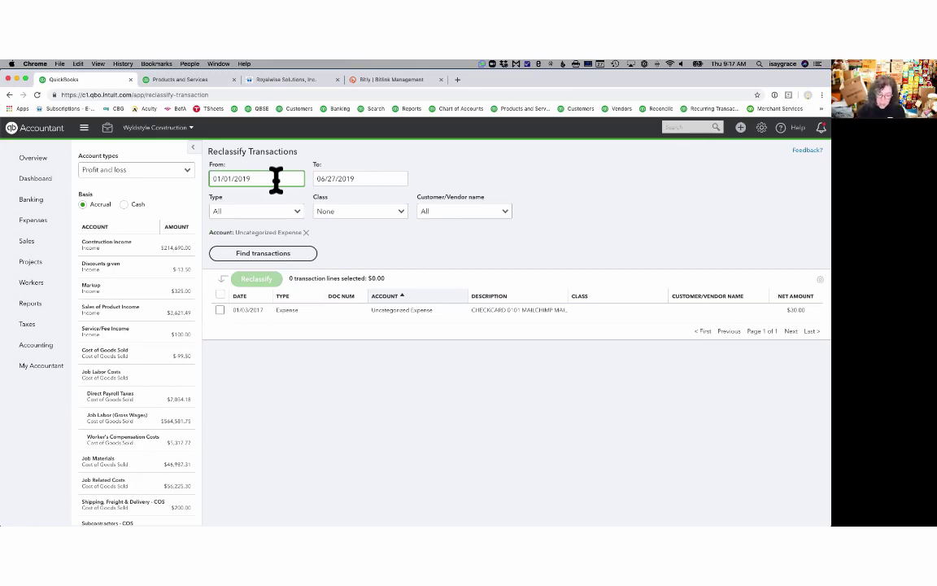
# Set the From date to 01/01/2017 and reselect the Uncategorized Expense account in the account list
pyautogui.click(275, 179)
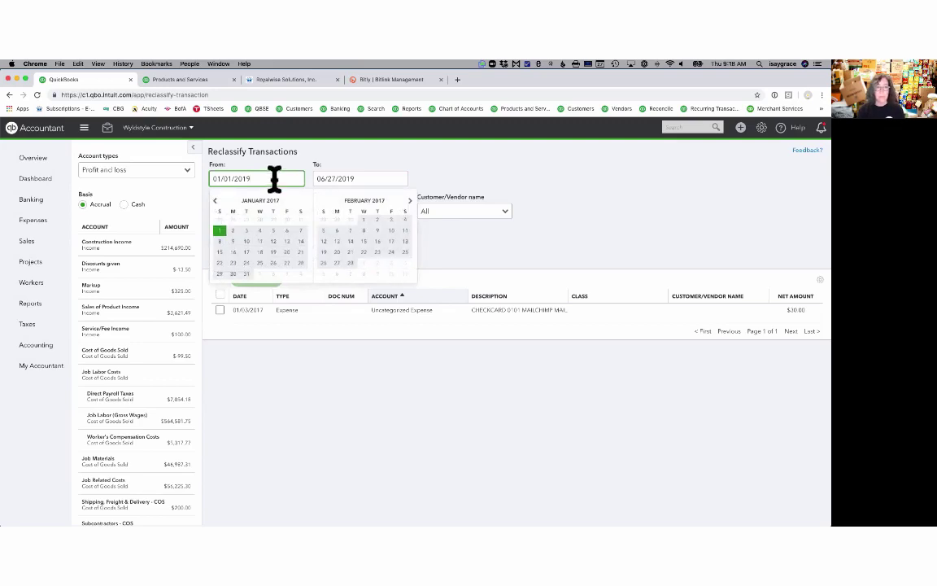
pyautogui.click(219, 231)
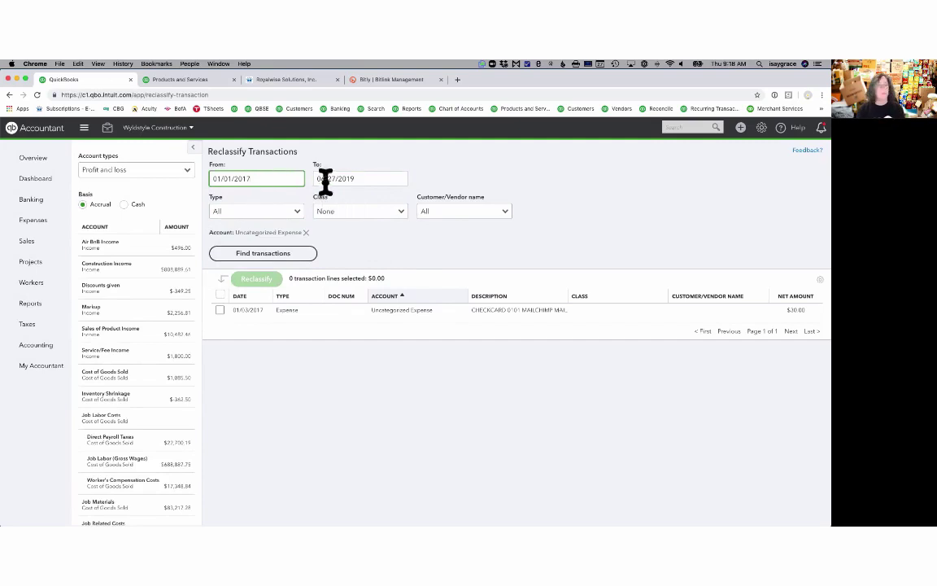
pyautogui.scroll(-10, 150, 484)
pyautogui.scroll(-3, 142, 463)
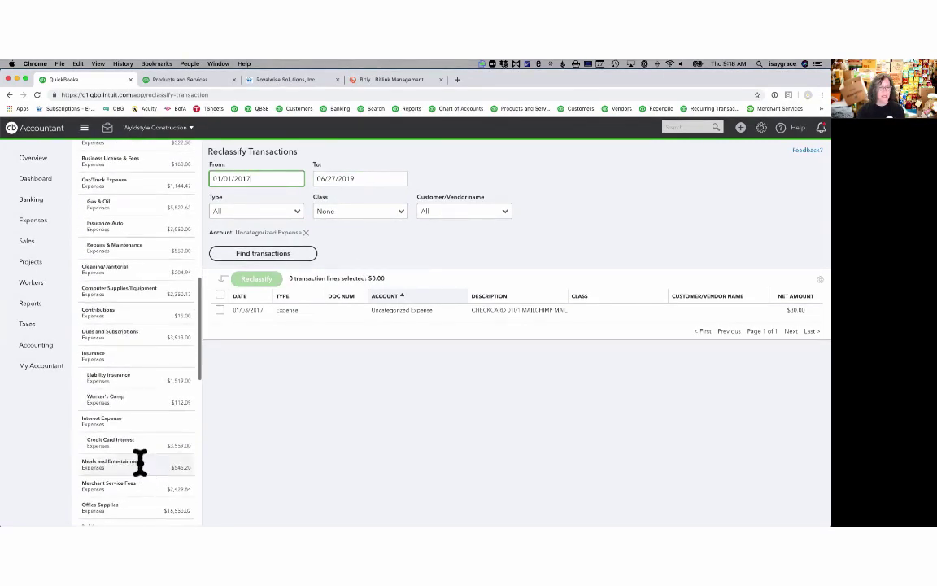
pyautogui.scroll(-8, 154, 455)
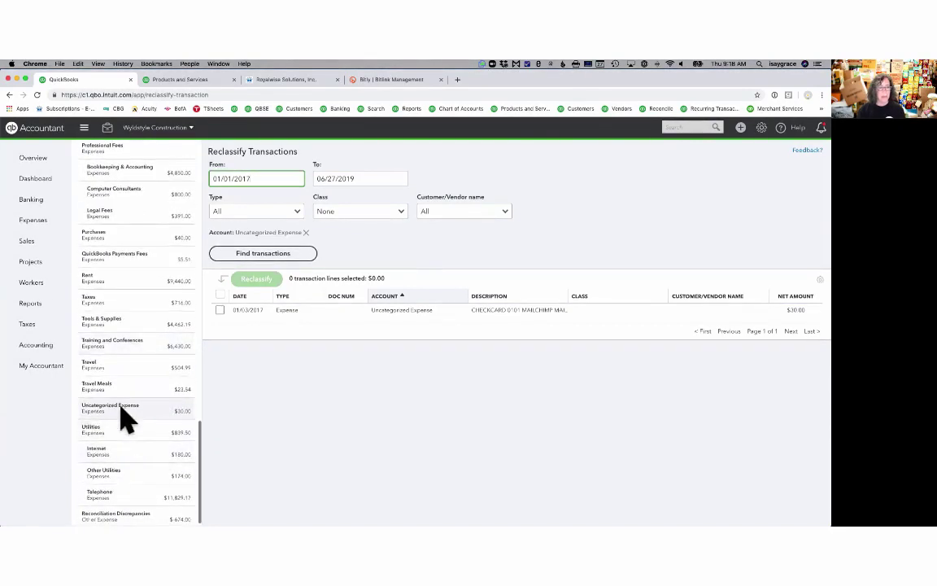
pyautogui.click(120, 409)
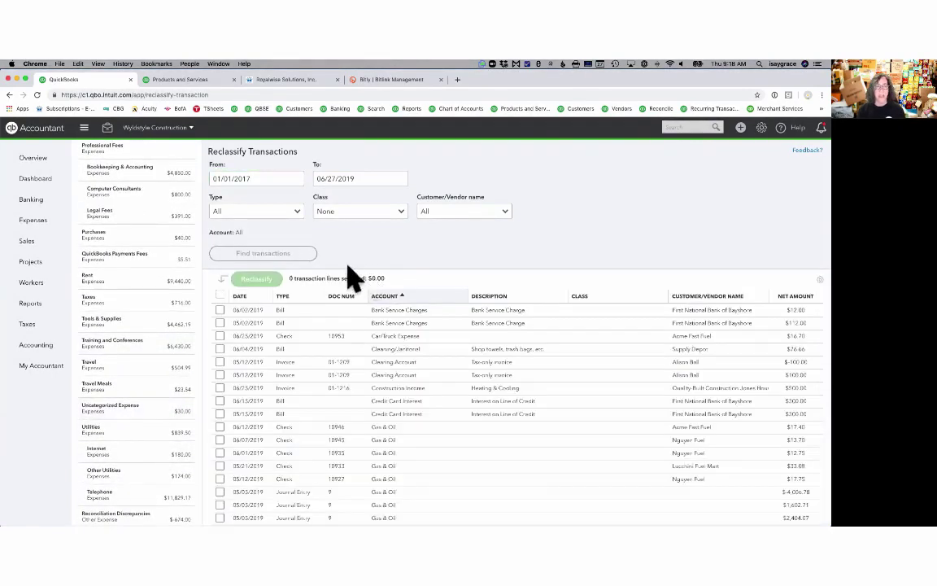
# List the Uncategorized Expense account's transactions and select the 01/03/2017 Mailchimp expense
pyautogui.scroll(-10, 374, 386)
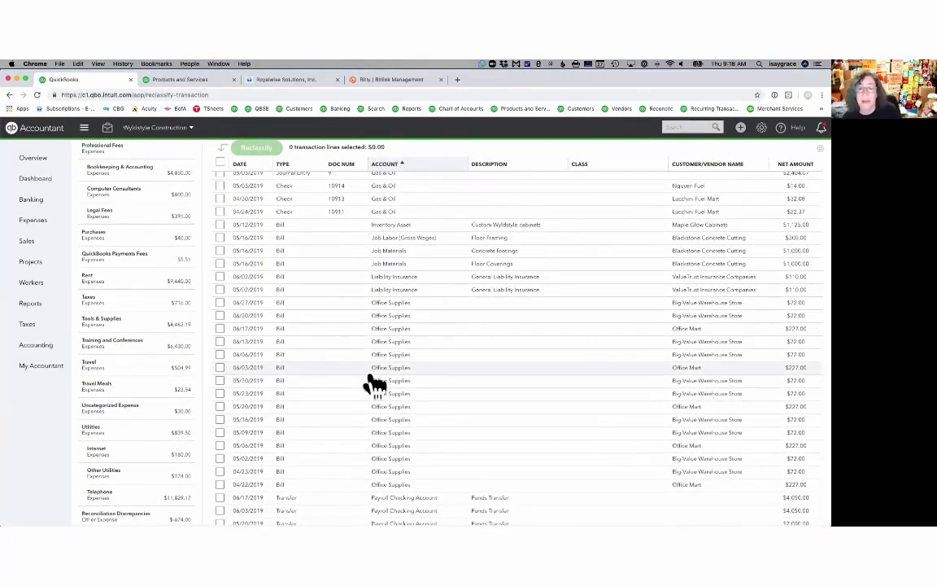
pyautogui.click(122, 408)
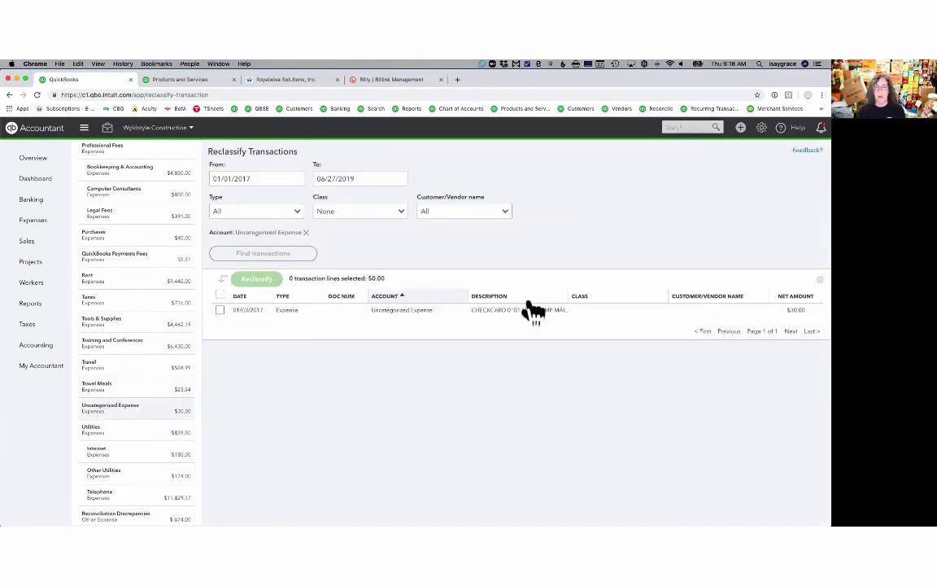
pyautogui.click(220, 310)
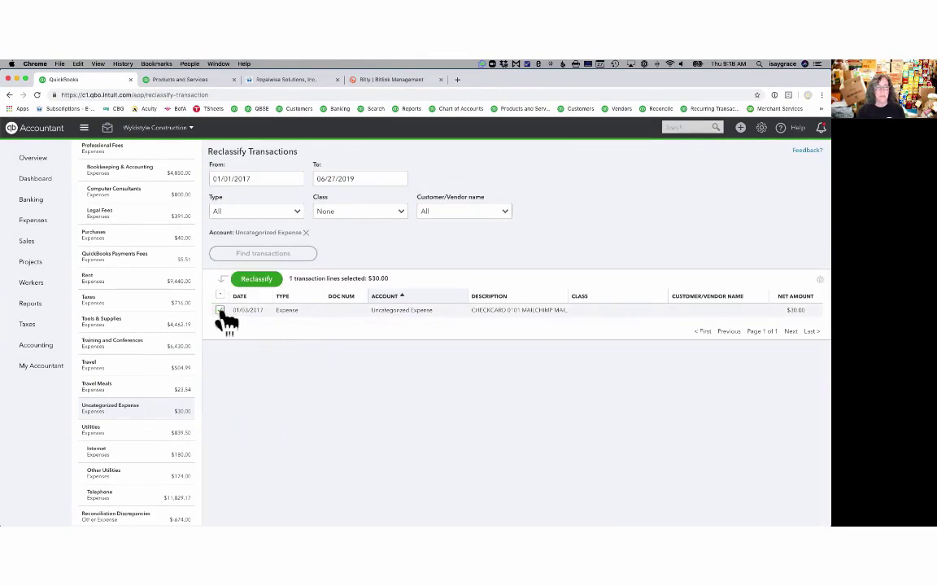
# Reclassify the selected Mailchimp expense to the Advertising & Promotion:Marketing account with class Overhead
pyautogui.click(254, 279)
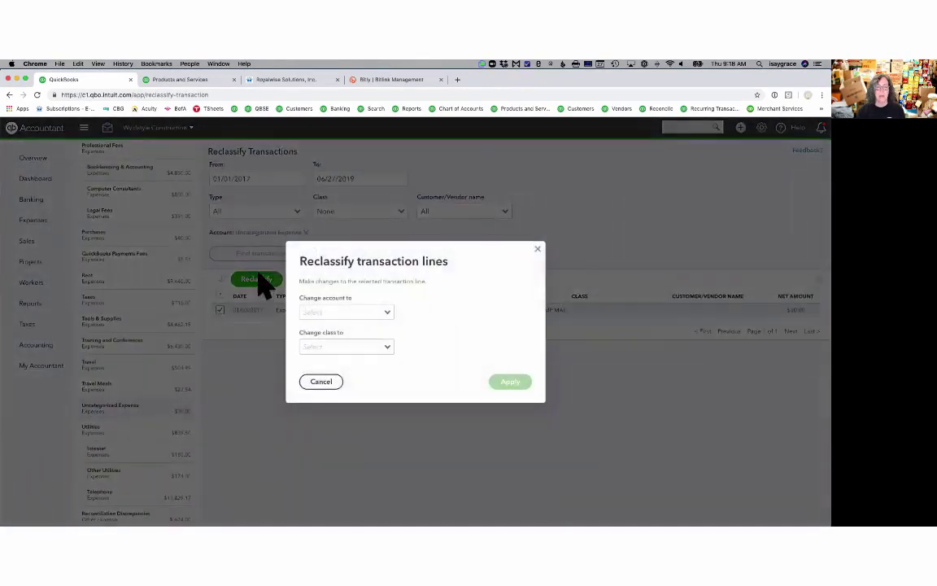
pyautogui.click(350, 311)
pyautogui.write('a')
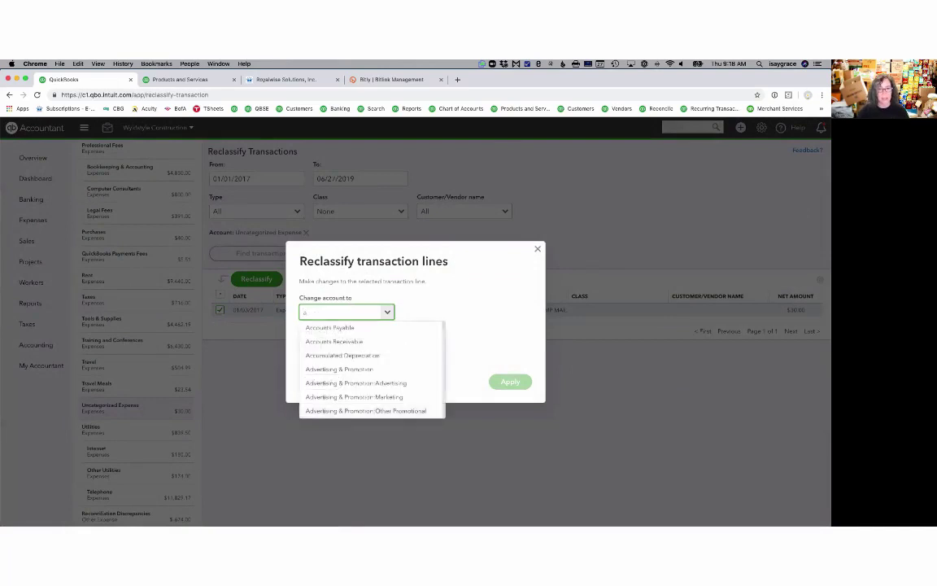
pyautogui.write('d')
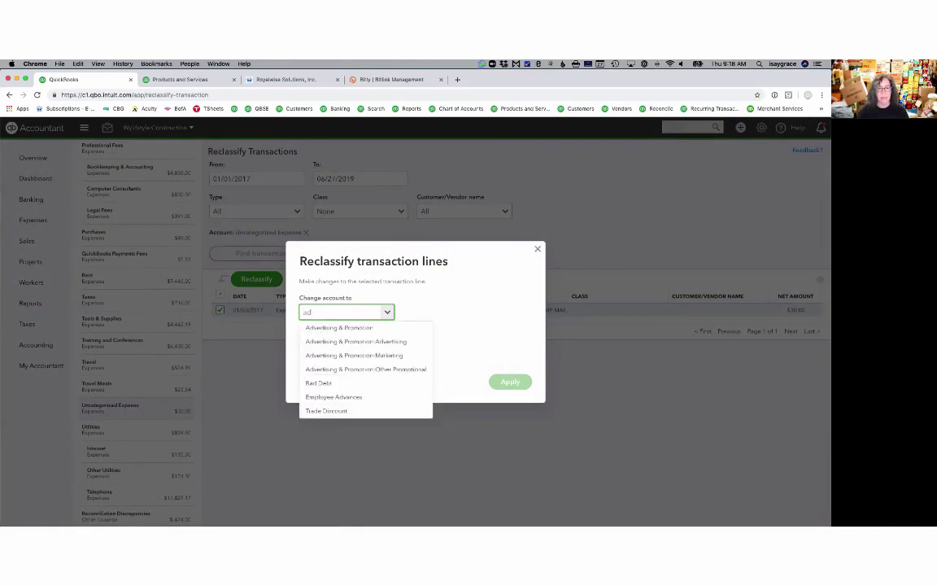
pyautogui.click(349, 359)
pyautogui.click(388, 348)
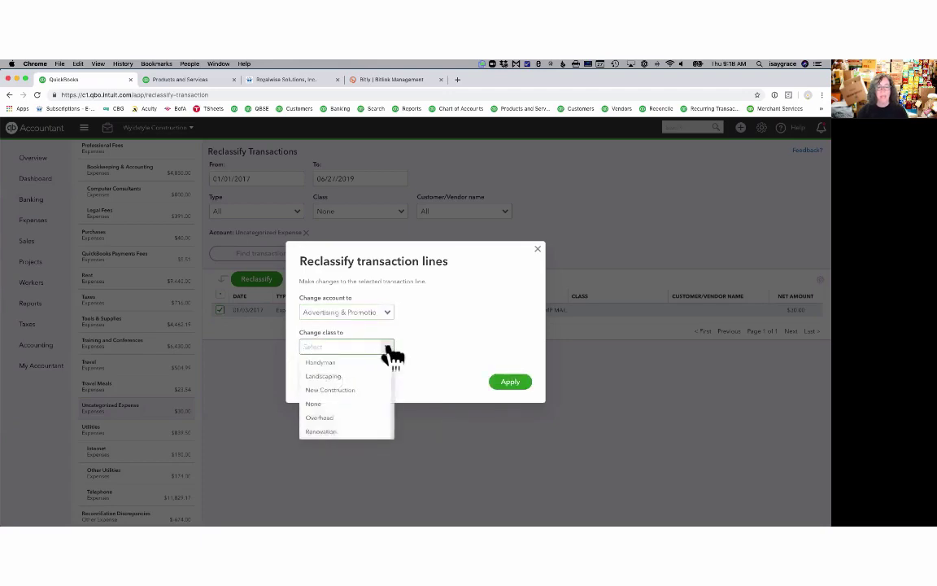
pyautogui.click(331, 419)
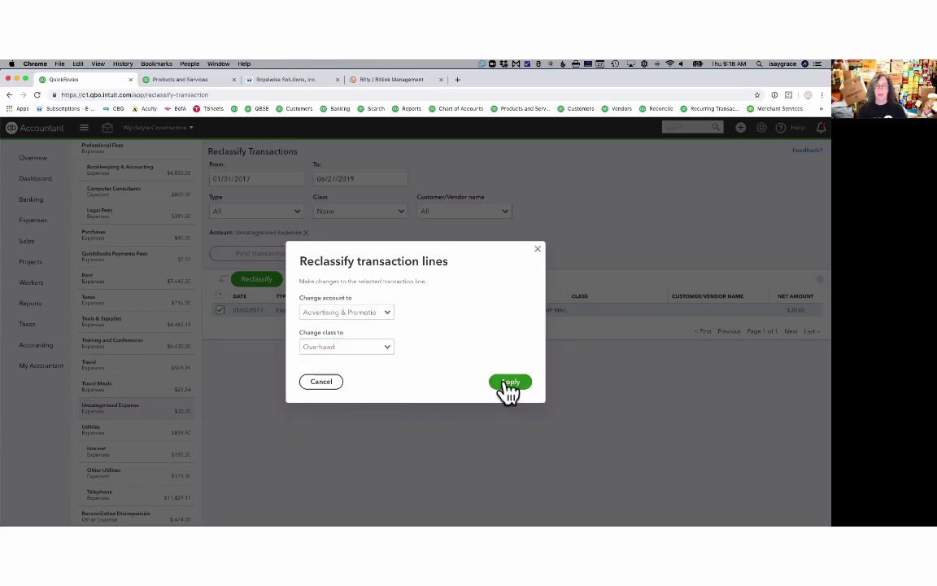
pyautogui.click(509, 383)
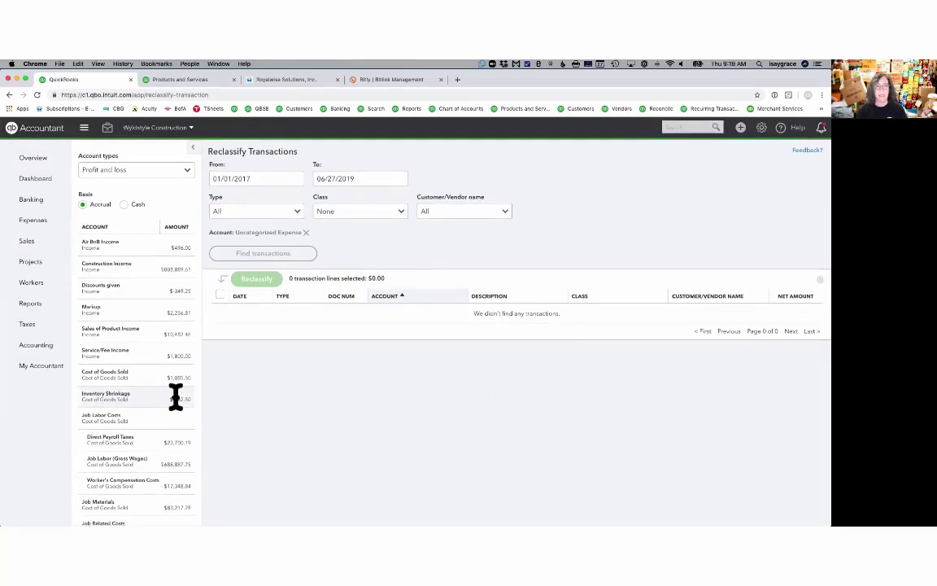
# Show the transactions posted to the Office Supplies account and look through the list
pyautogui.scroll(-15, 176, 397)
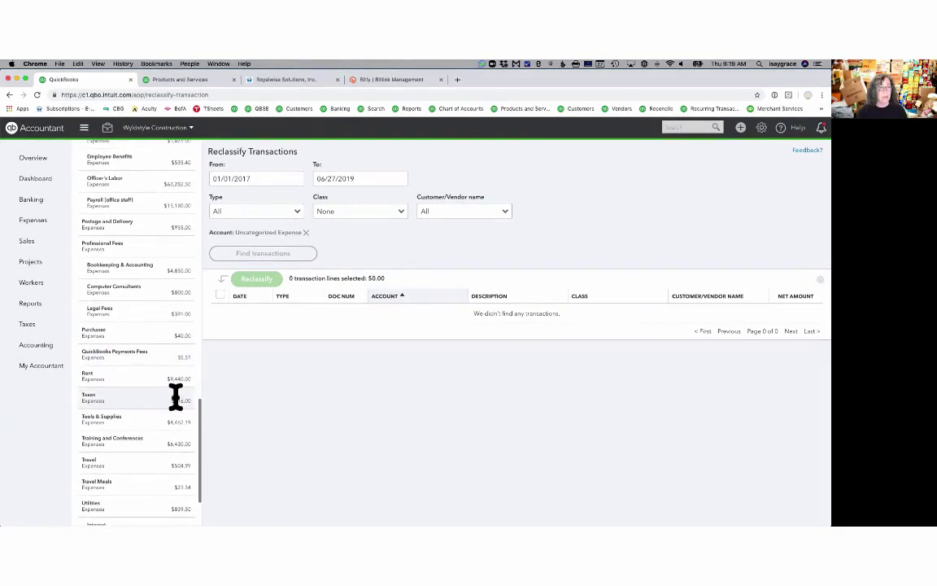
pyautogui.scroll(-3, 176, 397)
pyautogui.scroll(15, 175, 397)
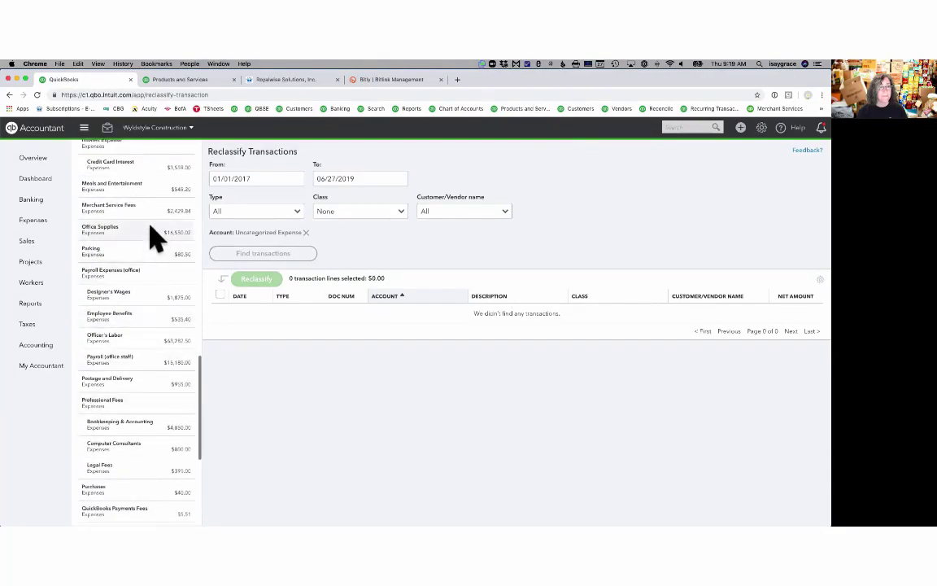
pyautogui.click(150, 233)
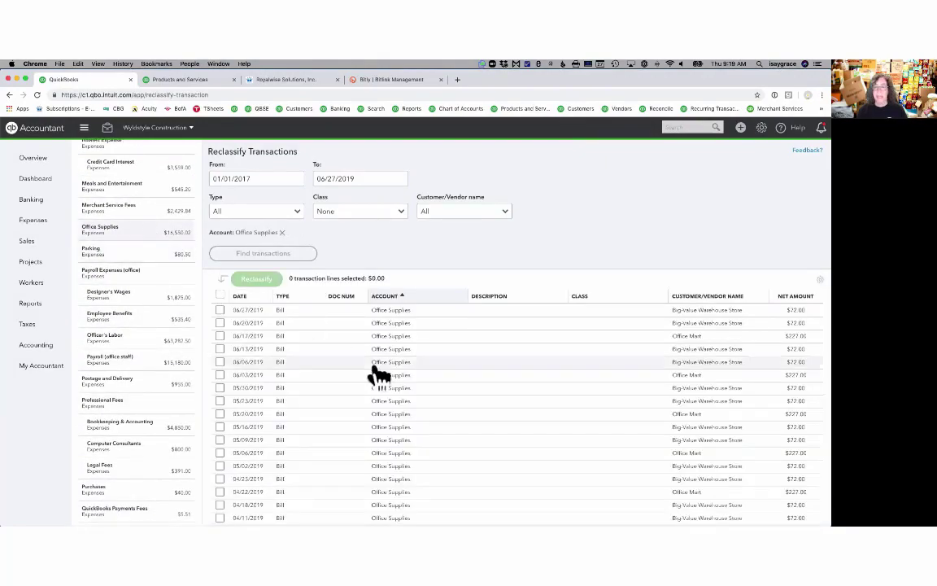
pyautogui.scroll(-15, 379, 376)
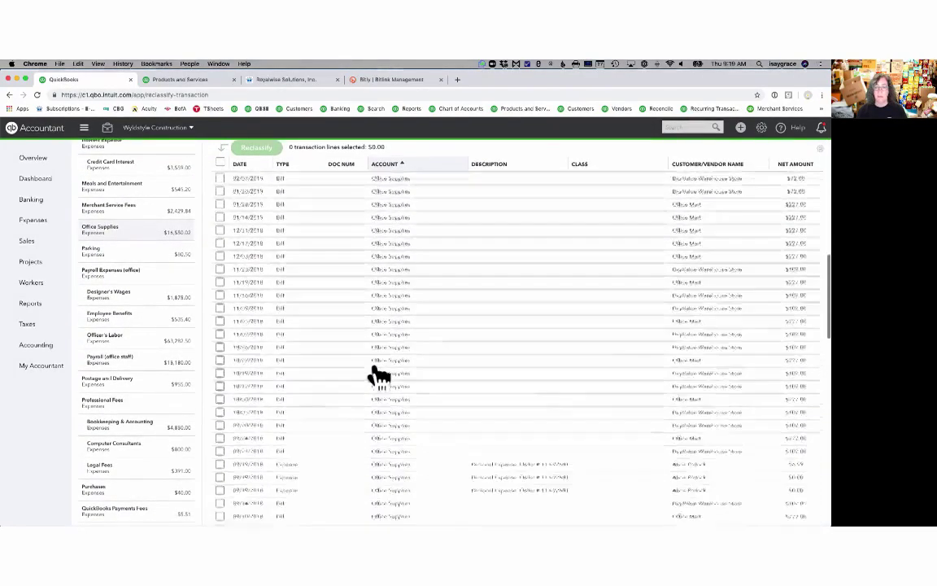
pyautogui.scroll(15, 379, 376)
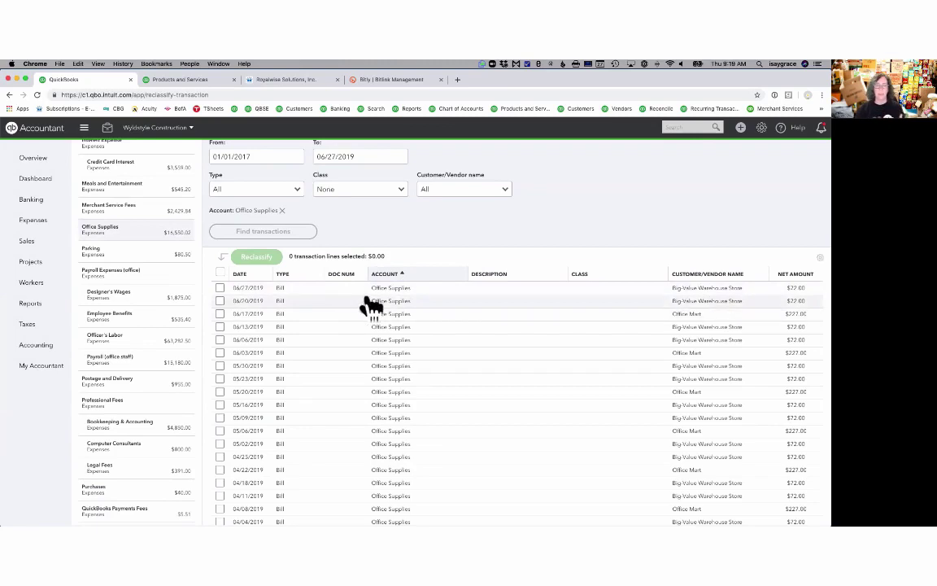
# Sort the Office Supplies transactions by date, oldest first, and look through them
pyautogui.click(241, 274)
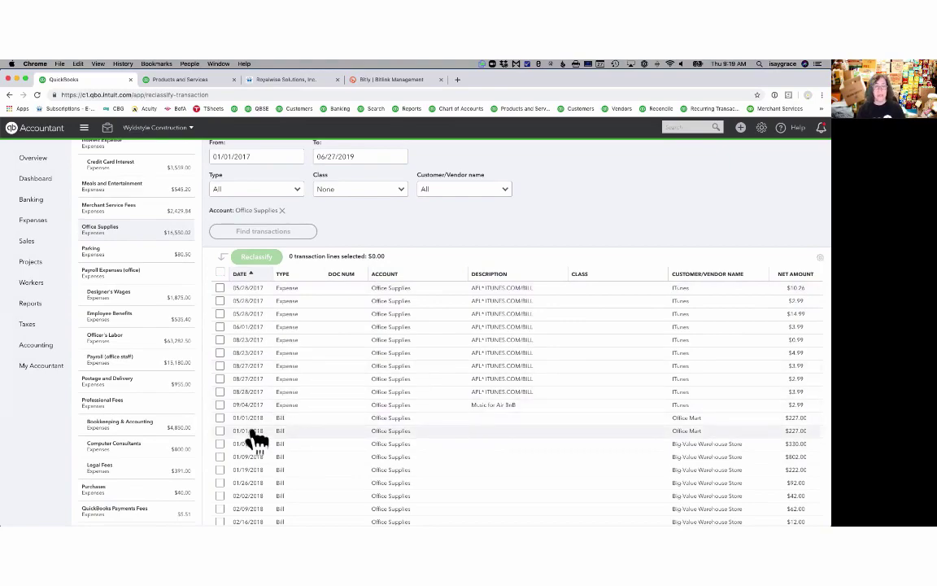
pyautogui.scroll(-10, 260, 451)
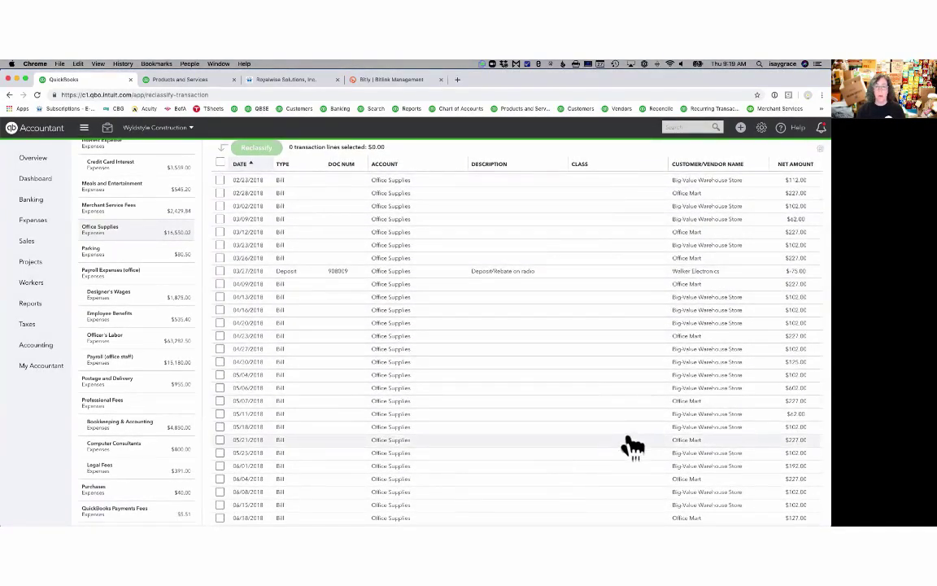
pyautogui.scroll(10, 570, 458)
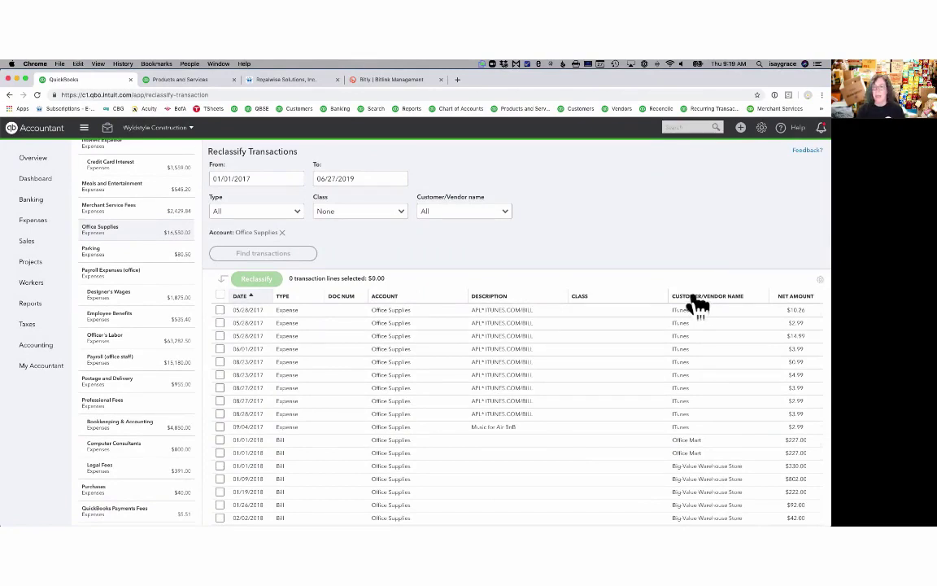
# Sort the Office Supplies transactions by customer/vendor name and review which vendors are posted there
pyautogui.click(701, 298)
pyautogui.click(699, 299)
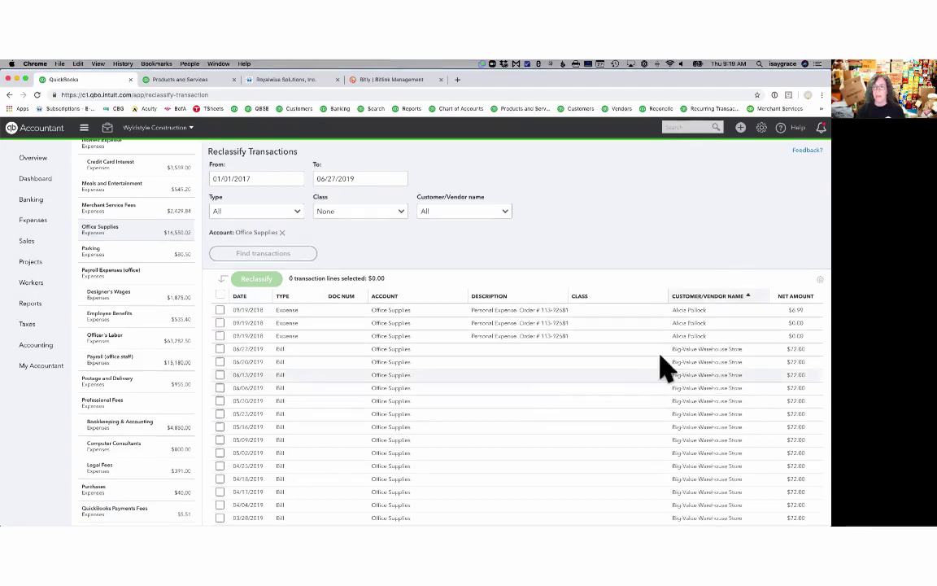
pyautogui.scroll(-3, 657, 446)
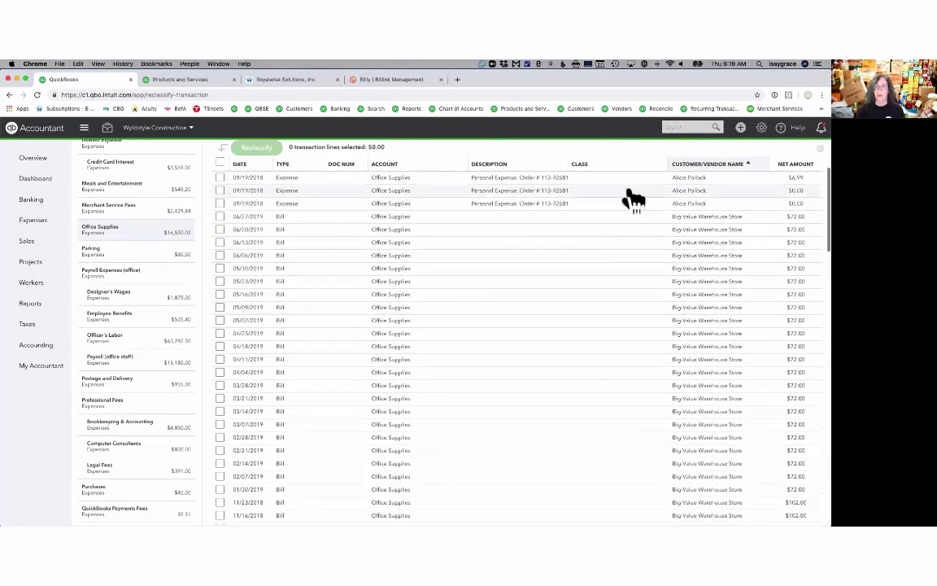
pyautogui.scroll(-10, 677, 432)
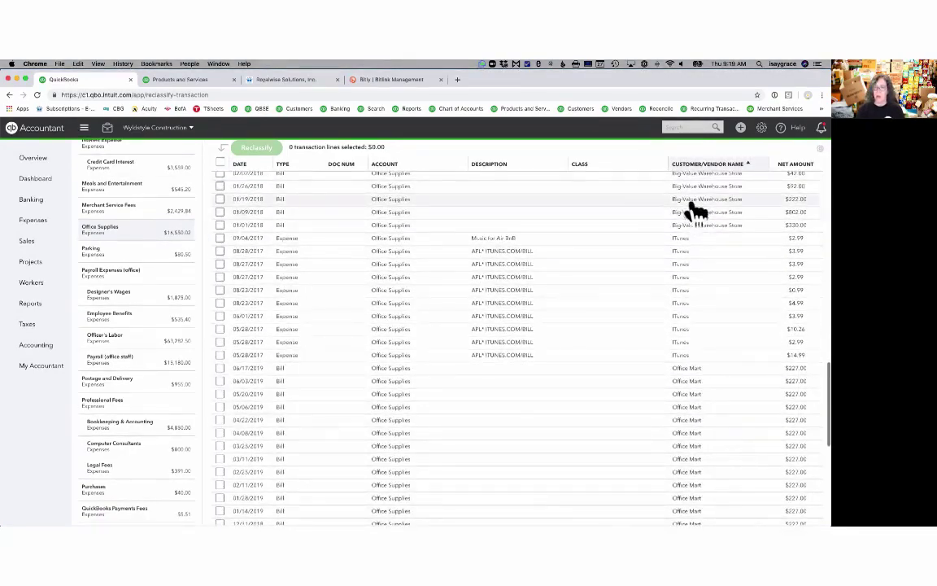
pyautogui.scroll(-5, 678, 476)
pyautogui.scroll(-3, 679, 476)
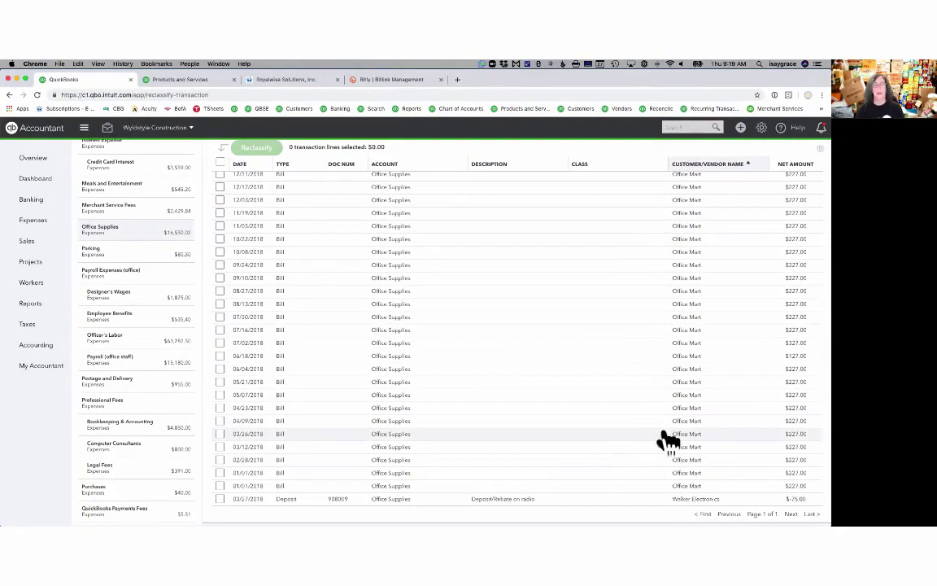
pyautogui.scroll(12, 572, 345)
pyautogui.scroll(10, 573, 345)
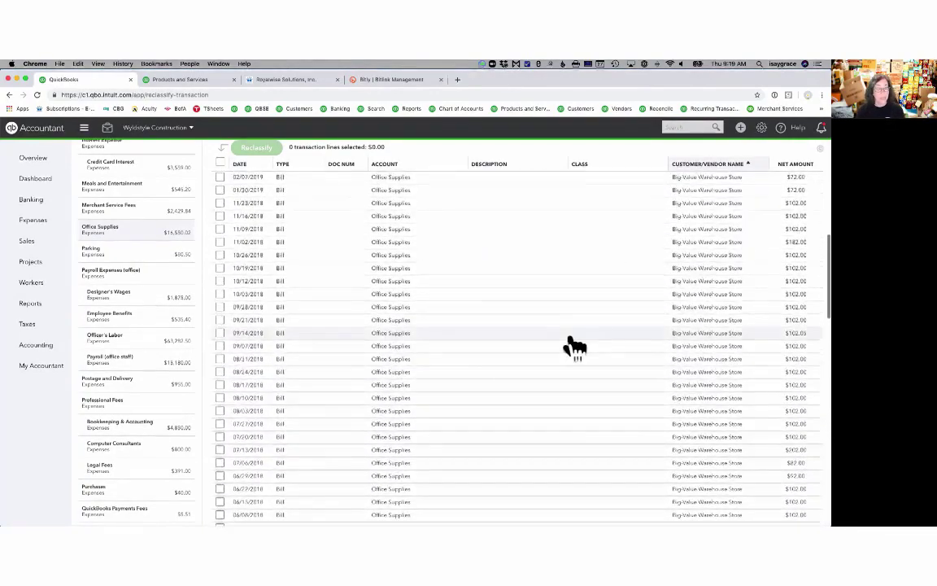
pyautogui.scroll(3, 157, 317)
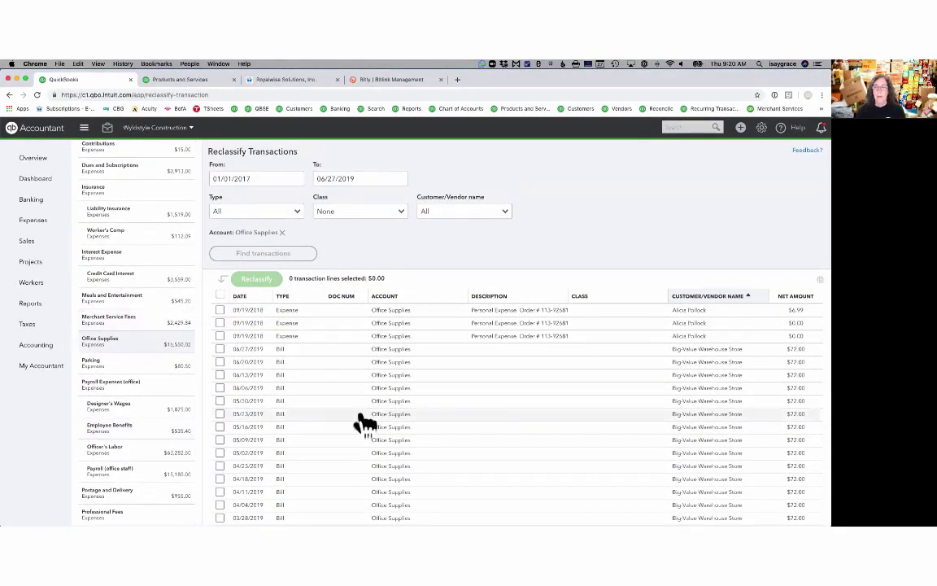
pyautogui.scroll(-2, 365, 423)
pyautogui.scroll(2, 365, 423)
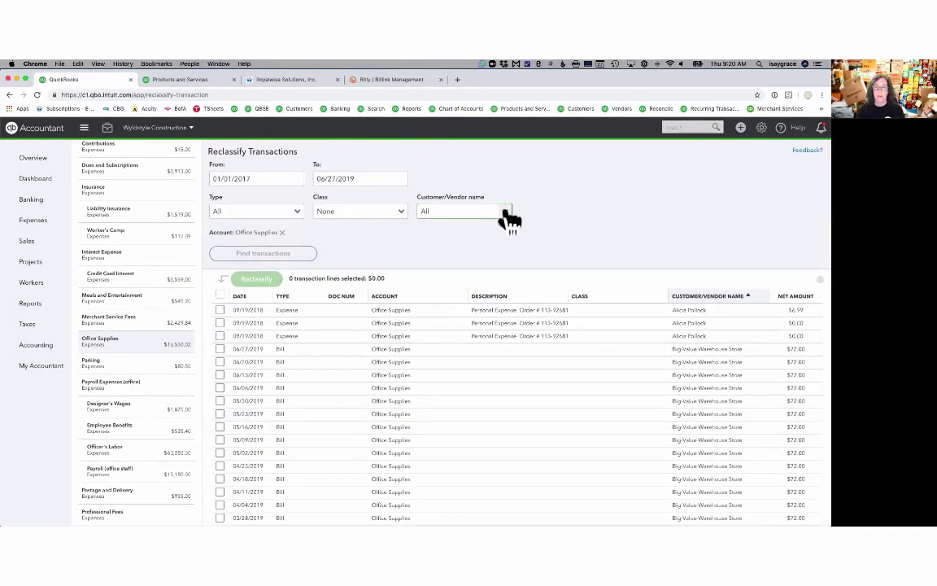
# Select the nine iTunes expense lines described as APL* ITUNES.COM/BILL, dated 05/28/2017 through 08/28/2017
pyautogui.scroll(-15, 569, 407)
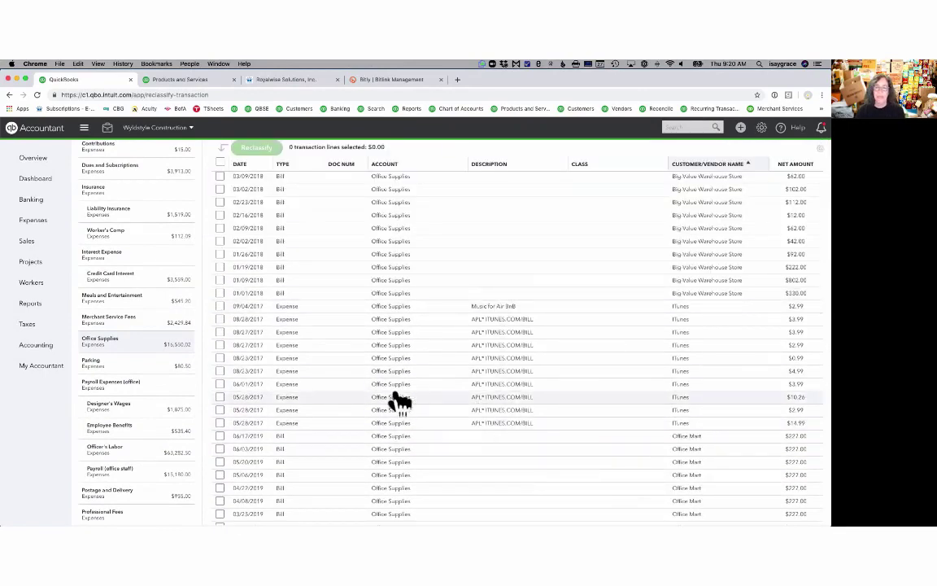
pyautogui.click(220, 319)
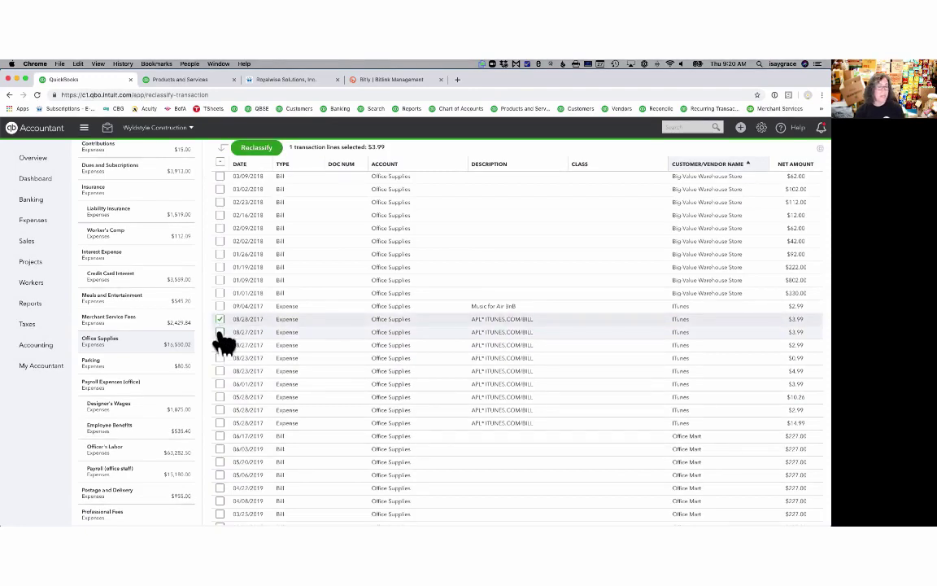
pyautogui.click(220, 332)
pyautogui.click(219, 344)
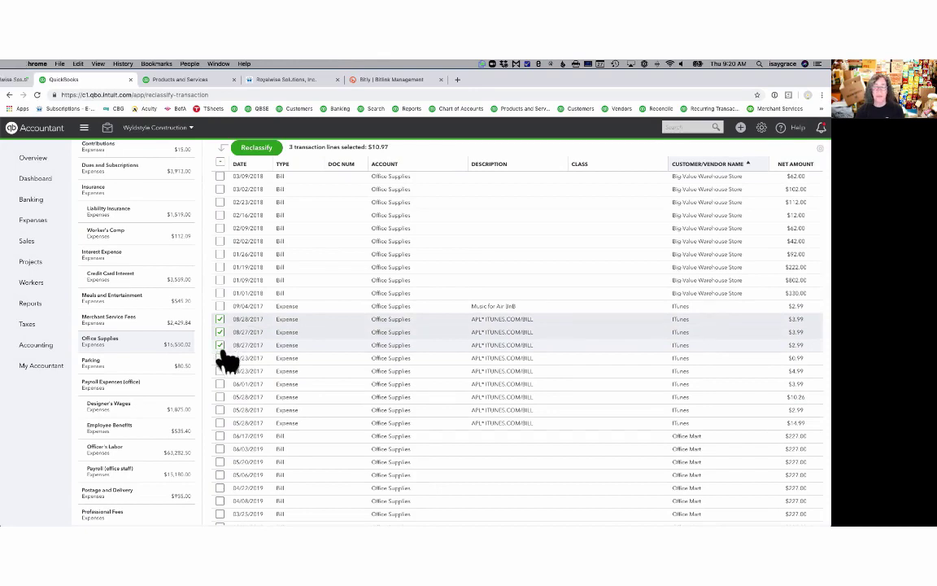
pyautogui.click(219, 358)
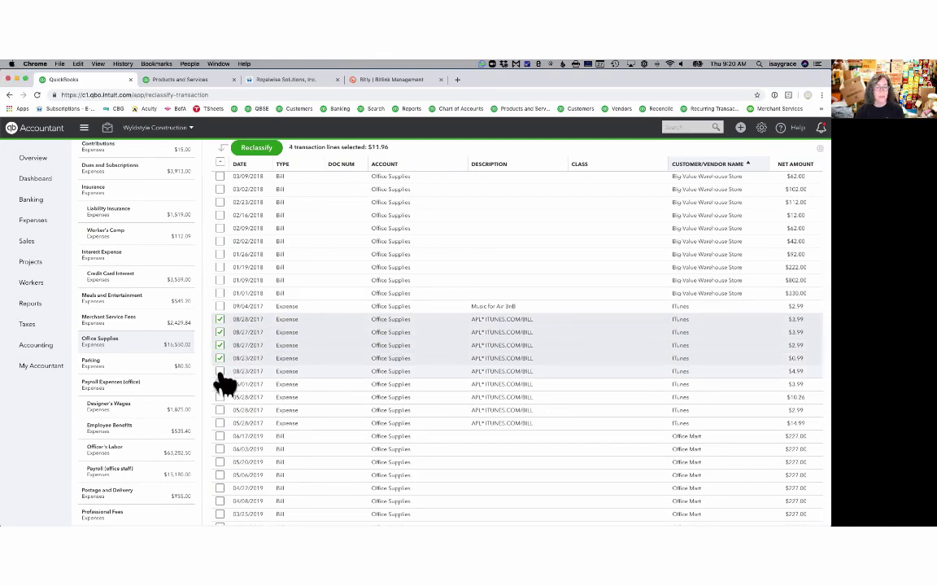
pyautogui.click(219, 371)
pyautogui.click(220, 383)
pyautogui.click(220, 397)
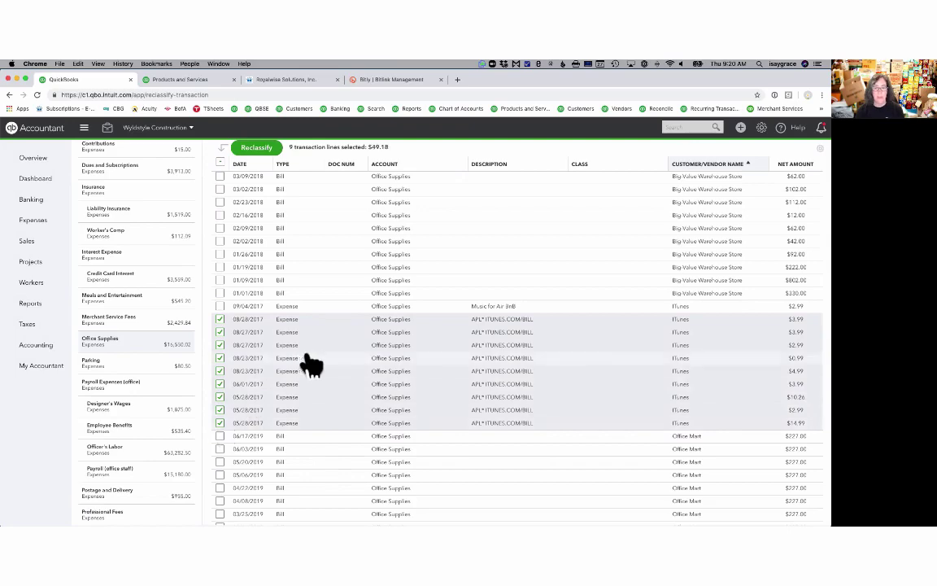
# Reclassify the selected iTunes lines to the Owner Draw account with class Overhead
pyautogui.scroll(10, 380, 373)
pyautogui.click(257, 278)
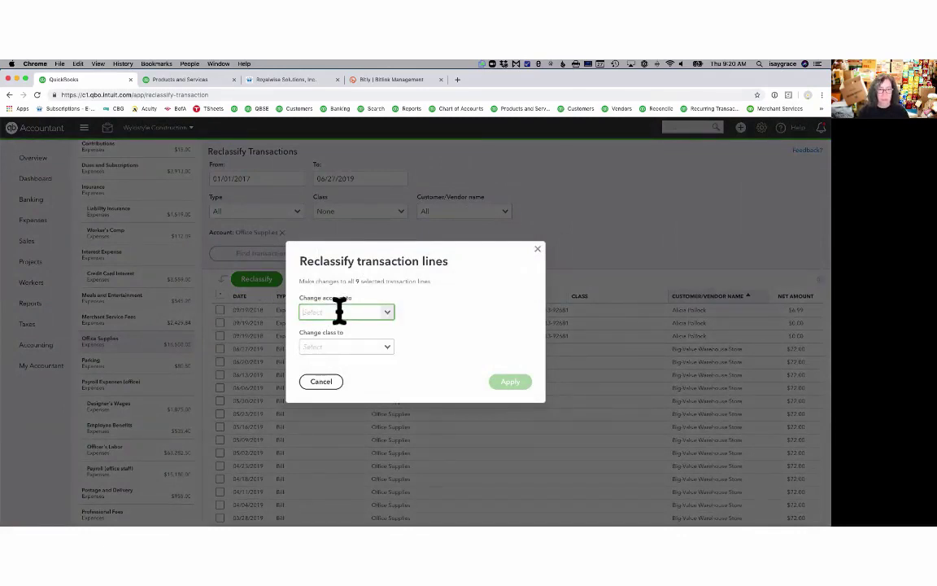
pyautogui.write('dr')
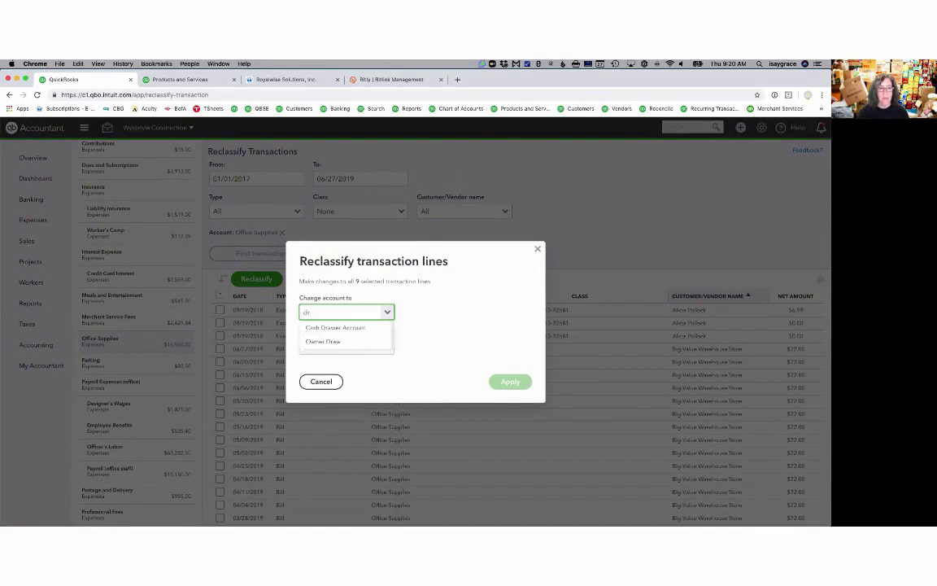
pyautogui.click(333, 341)
pyautogui.click(389, 355)
pyautogui.click(341, 418)
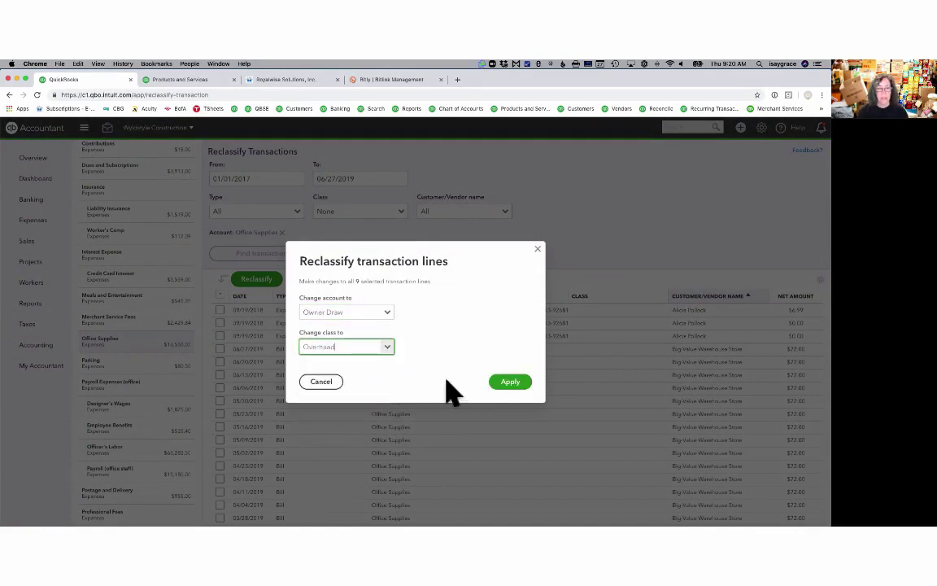
pyautogui.click(509, 382)
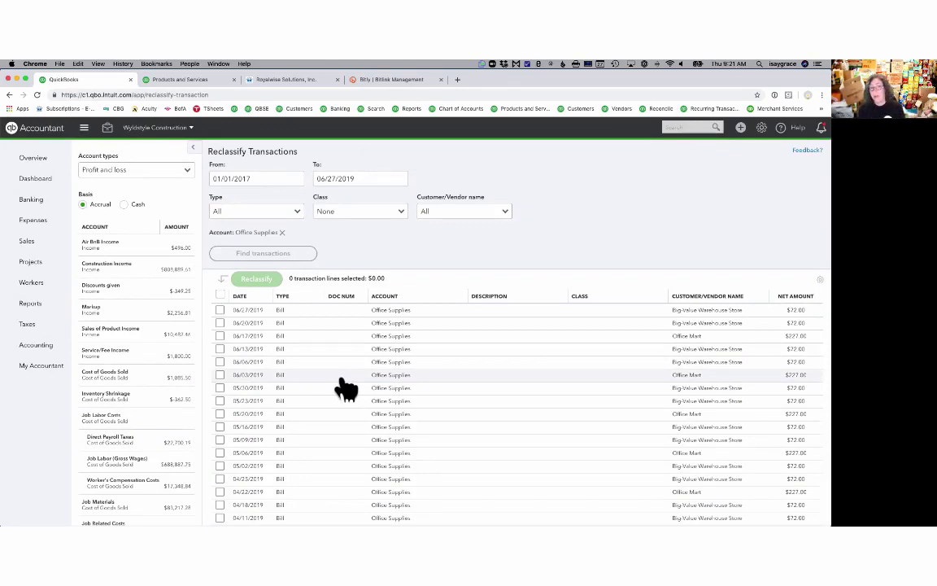
# Find all Adobe transactions by filtering on vendor Adobe, removing the Office Supplies account filter and setting the class to All
pyautogui.click(504, 213)
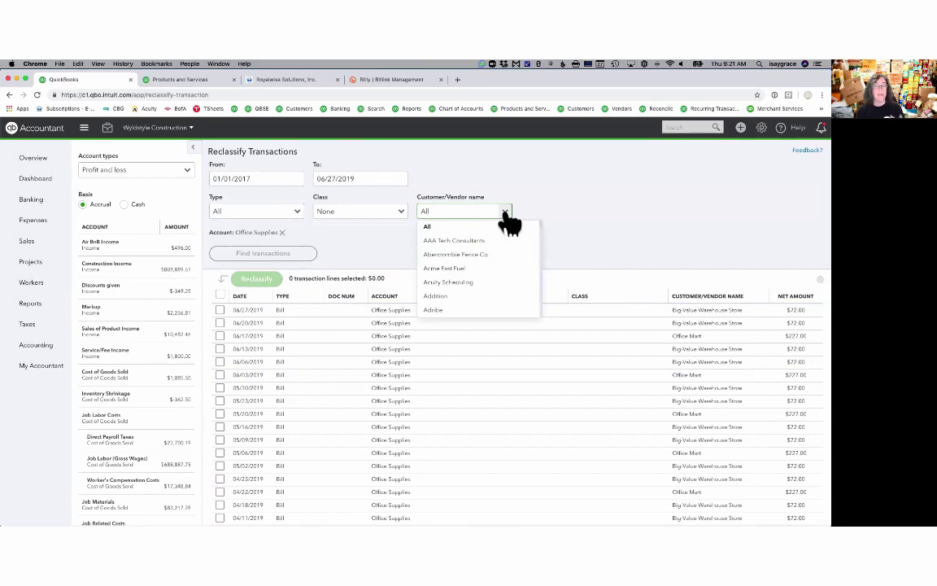
pyautogui.click(446, 311)
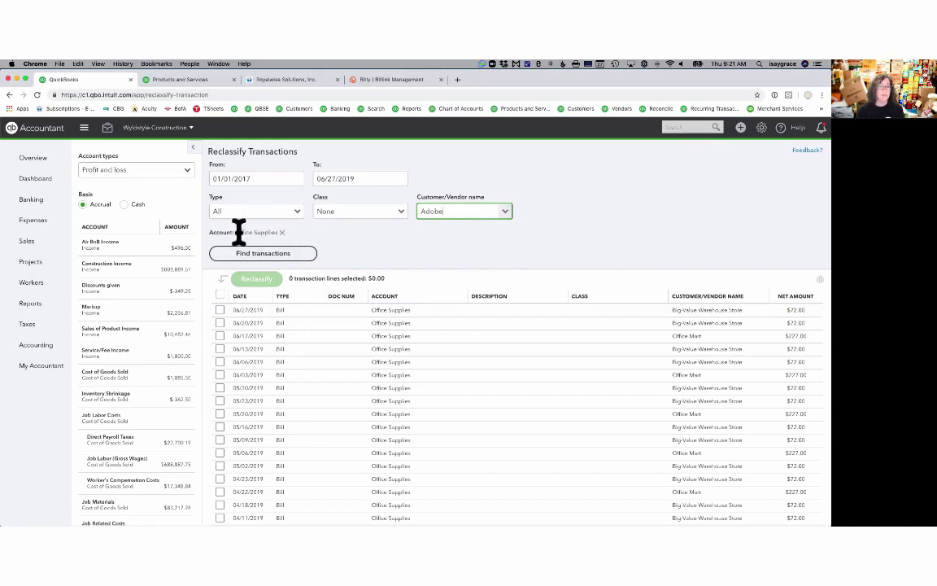
pyautogui.click(282, 232)
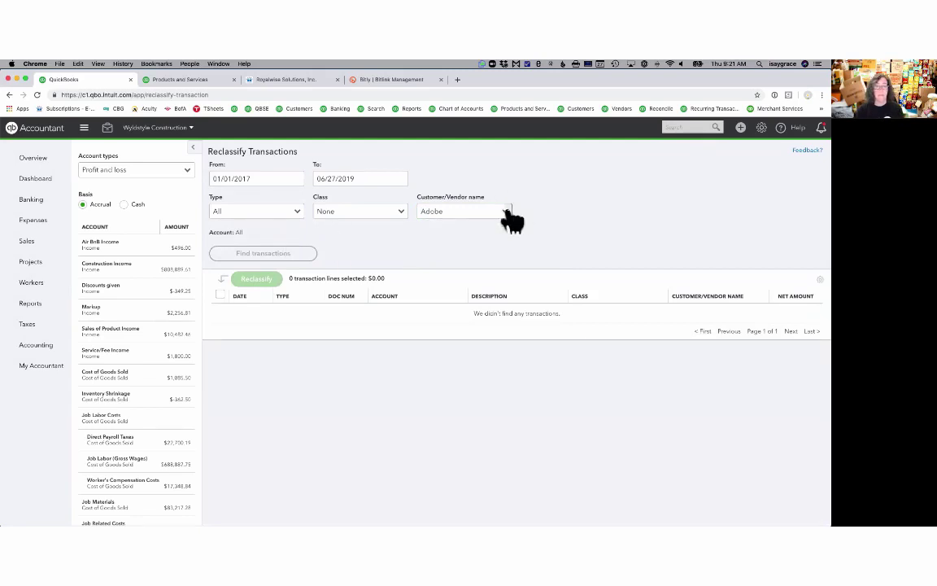
pyautogui.click(374, 211)
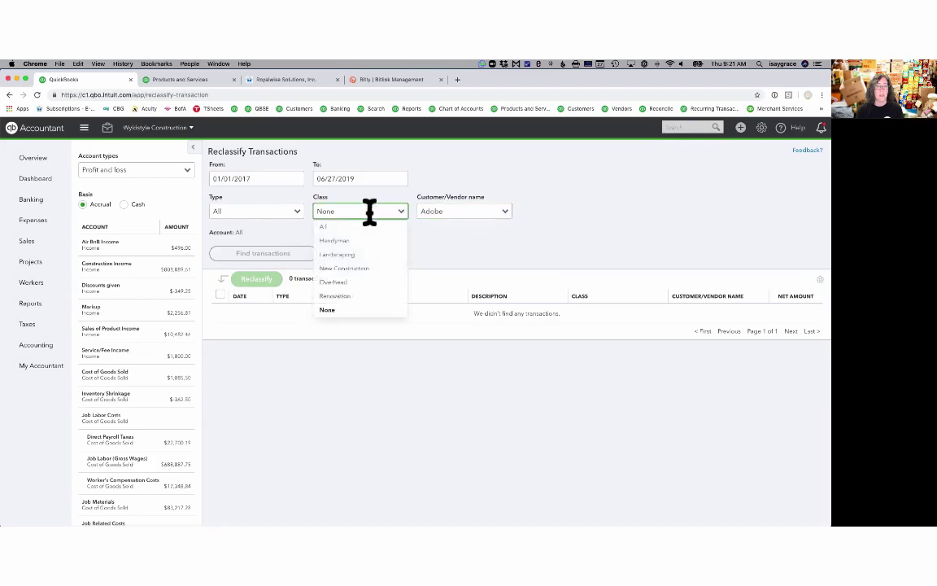
pyautogui.click(366, 228)
pyautogui.click(282, 253)
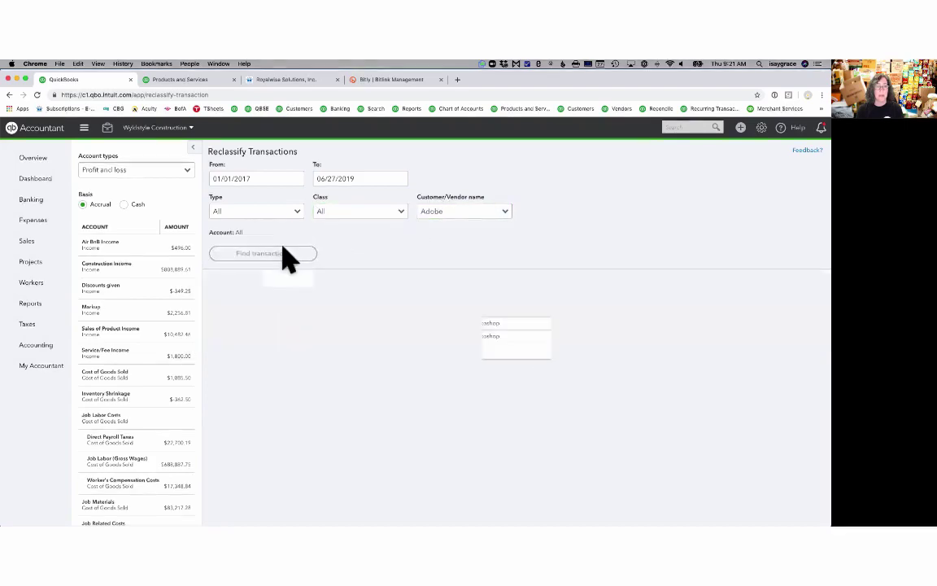
# Sort the Adobe transactions by account and examine which accounts they are posted to
pyautogui.scroll(-3, 373, 390)
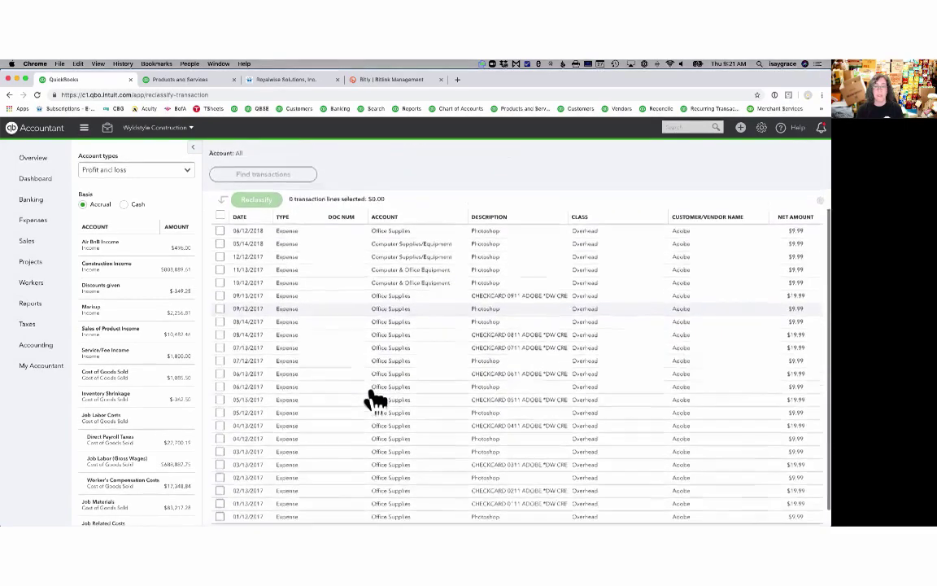
pyautogui.click(384, 218)
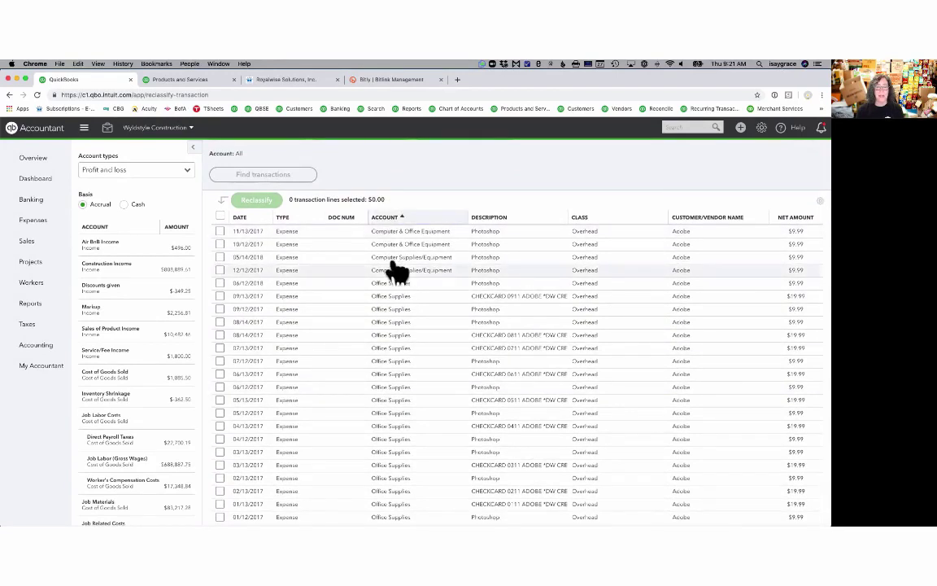
pyautogui.scroll(-1, 394, 372)
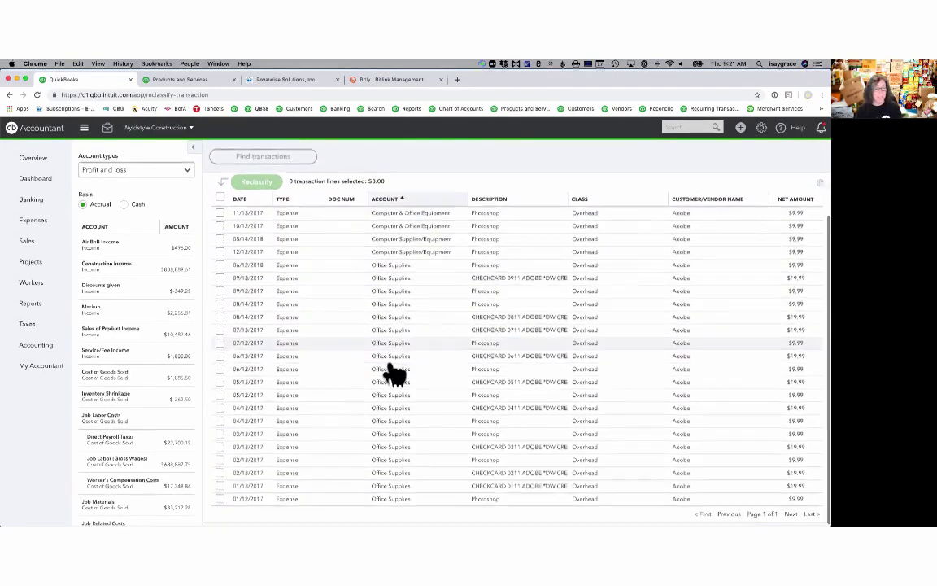
pyautogui.scroll(3, 394, 372)
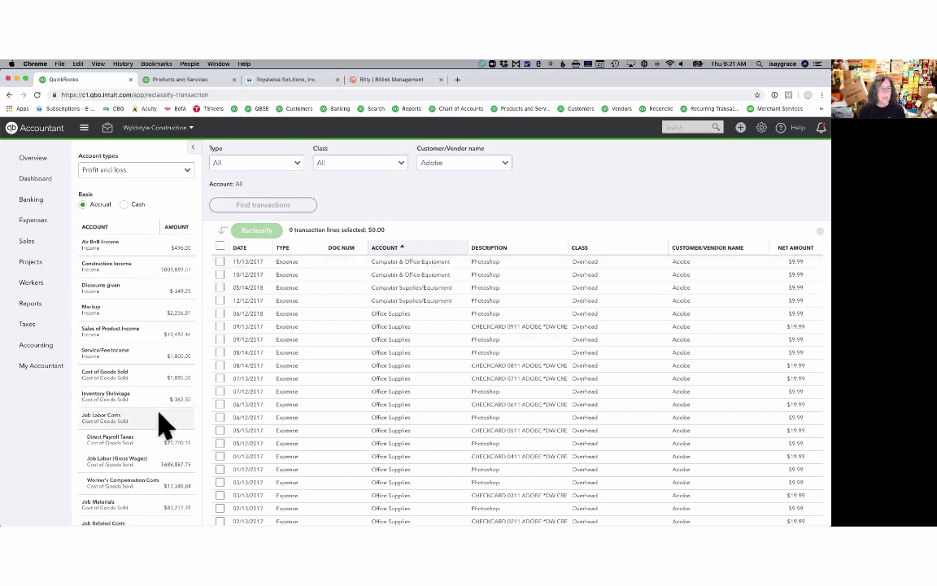
pyautogui.scroll(-10, 165, 419)
pyautogui.scroll(-1, 158, 412)
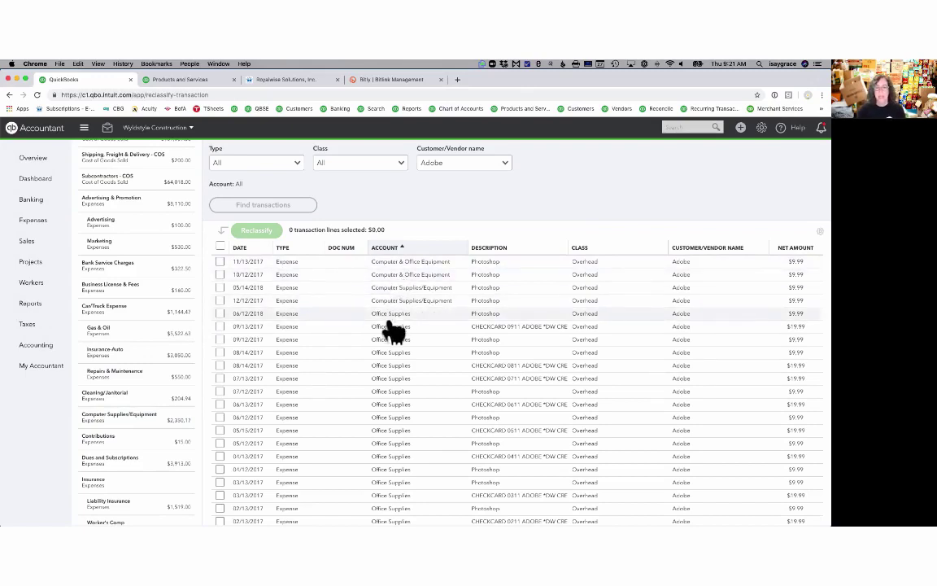
pyautogui.scroll(-1, 394, 480)
pyautogui.scroll(-2, 397, 486)
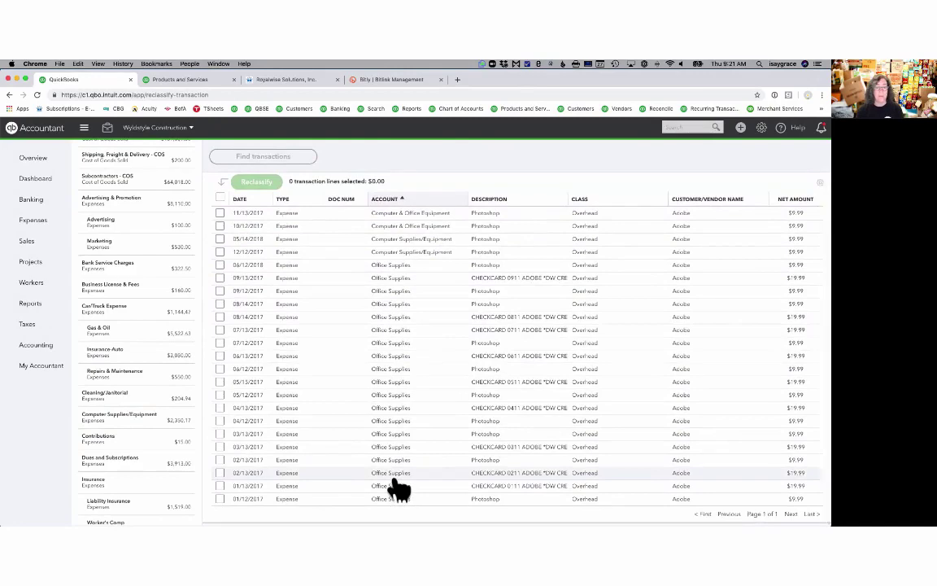
pyautogui.scroll(3, 377, 345)
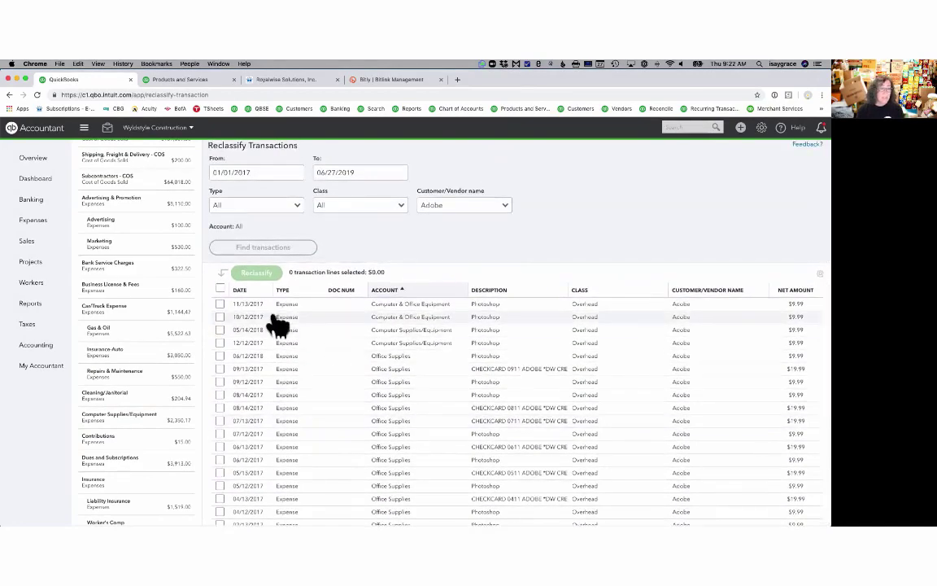
# Reclassify all Adobe lines except the two already in Computer Supplies/Equipment to the Computer Supplies/Equipment account with class Overhead
pyautogui.click(220, 290)
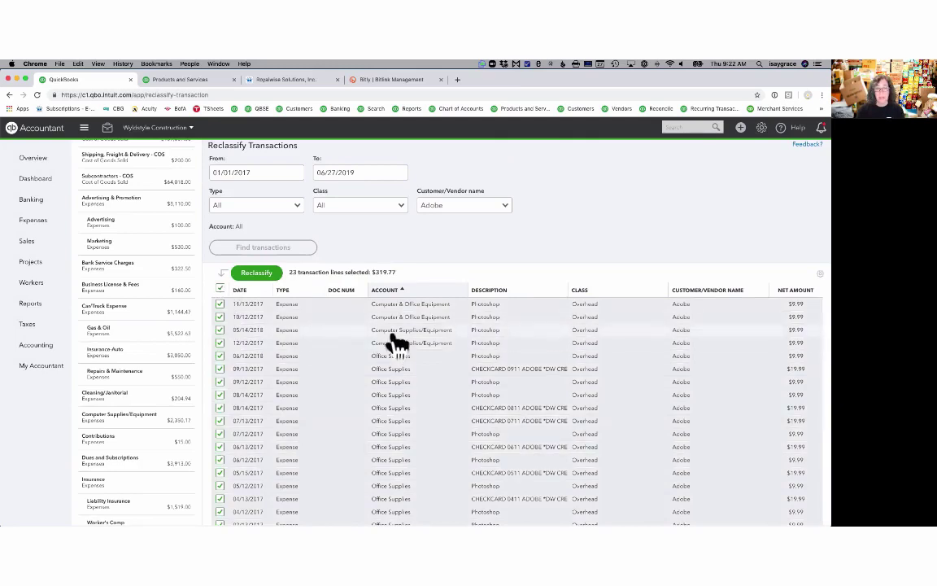
pyautogui.click(219, 330)
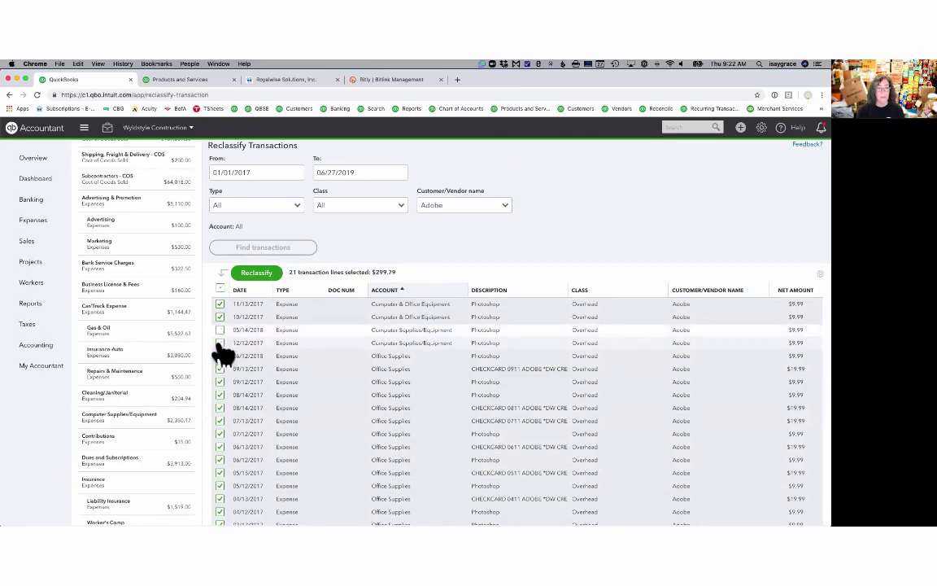
pyautogui.click(265, 275)
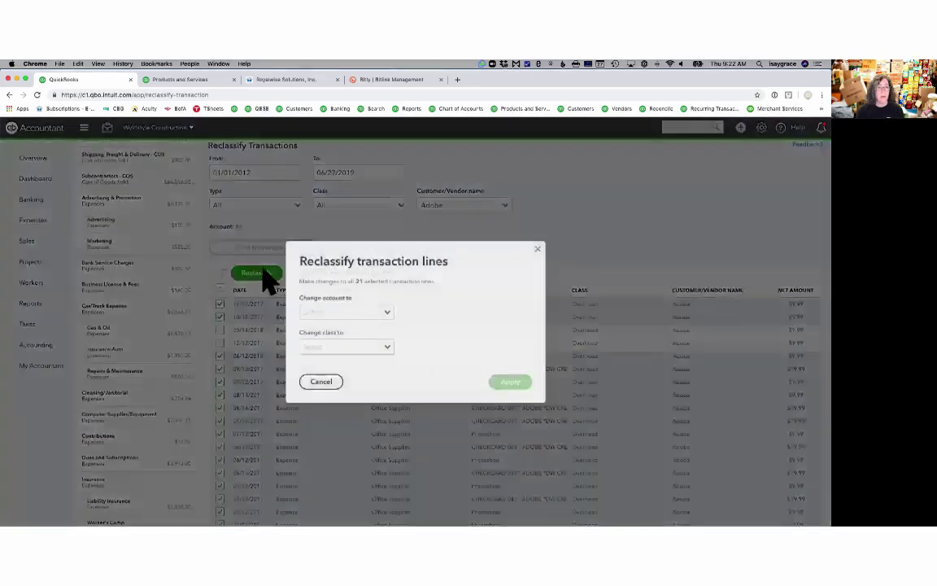
pyautogui.click(391, 316)
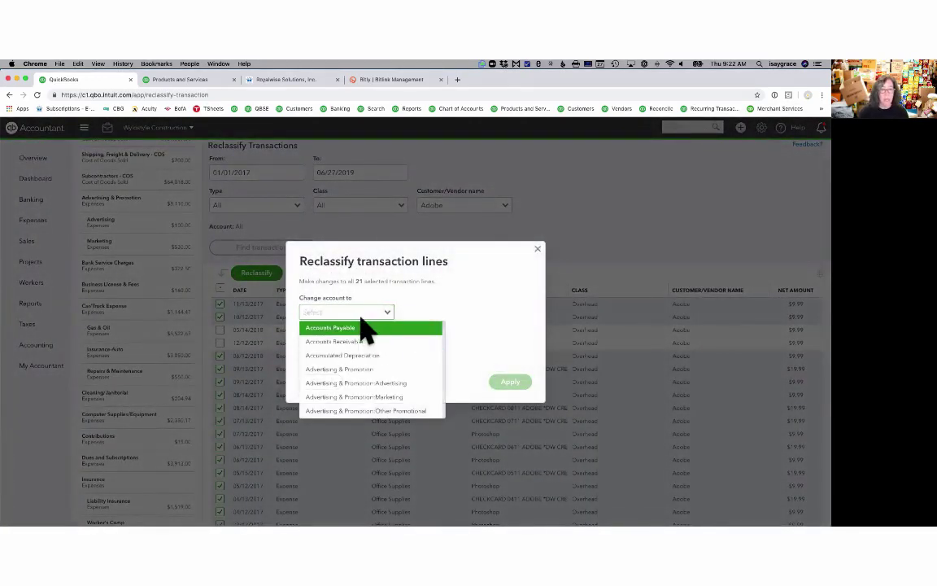
pyautogui.click(349, 312)
pyautogui.write('c')
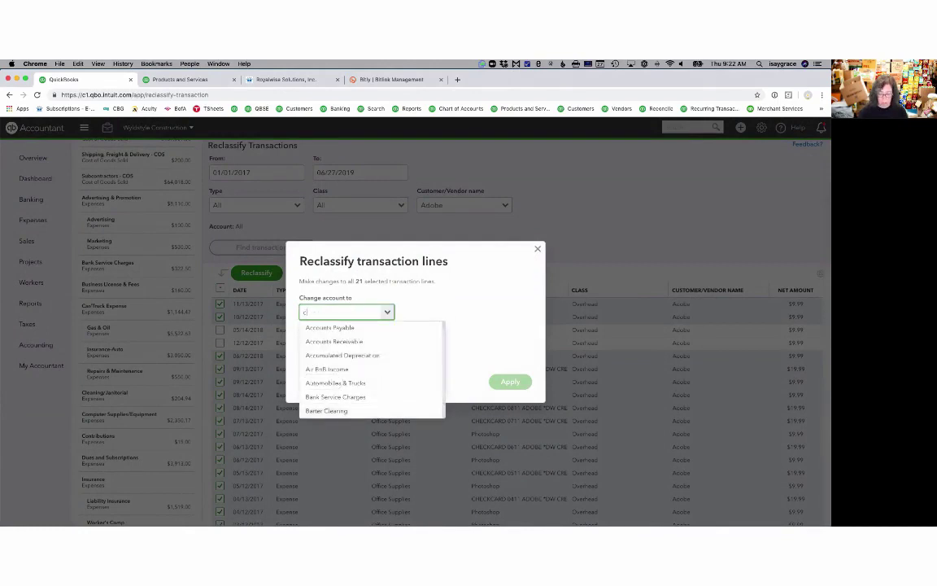
pyautogui.write('ompu')
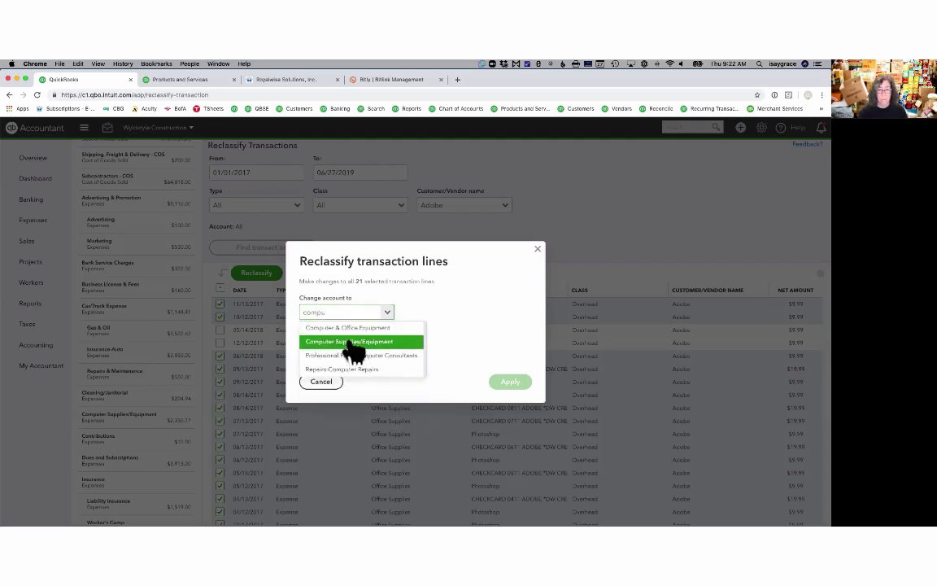
pyautogui.click(349, 341)
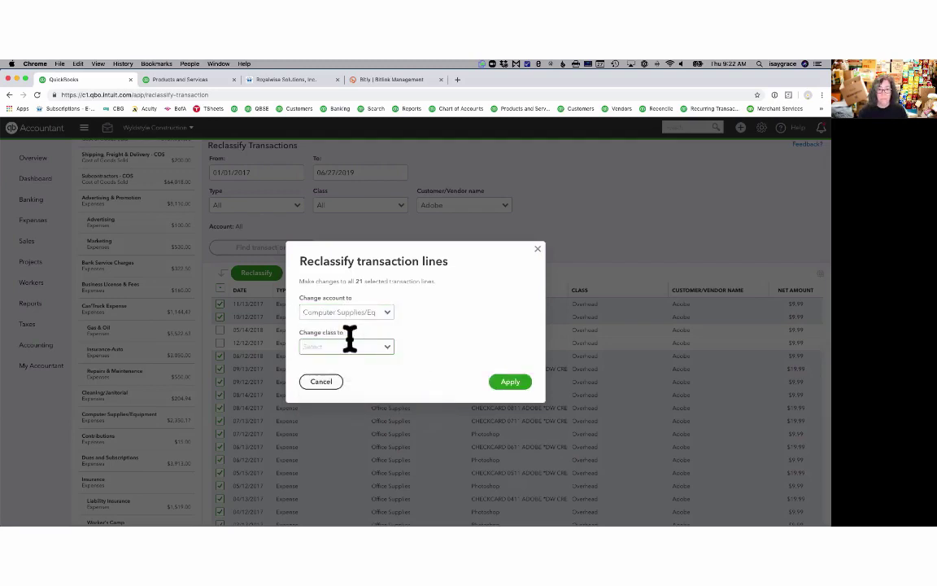
pyautogui.click(388, 348)
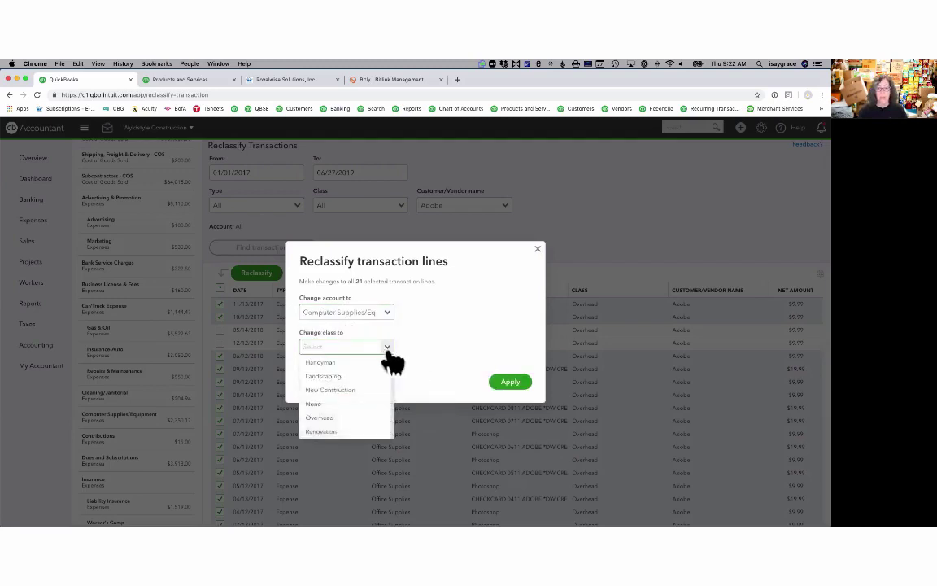
pyautogui.click(332, 419)
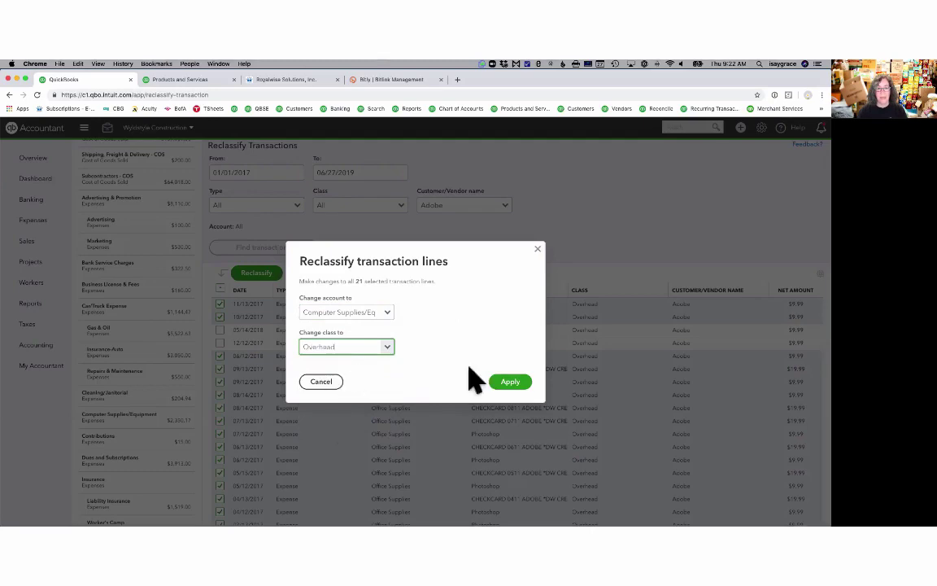
pyautogui.click(510, 382)
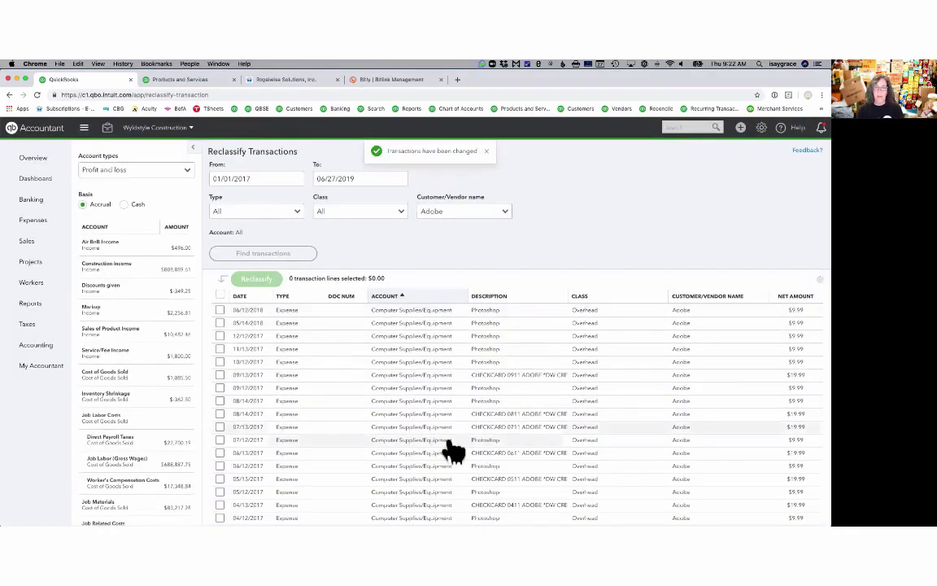
# Look over the reclassified Adobe lines and set the customer/vendor filter back to All
pyautogui.scroll(-3, 470, 436)
pyautogui.scroll(3, 453, 451)
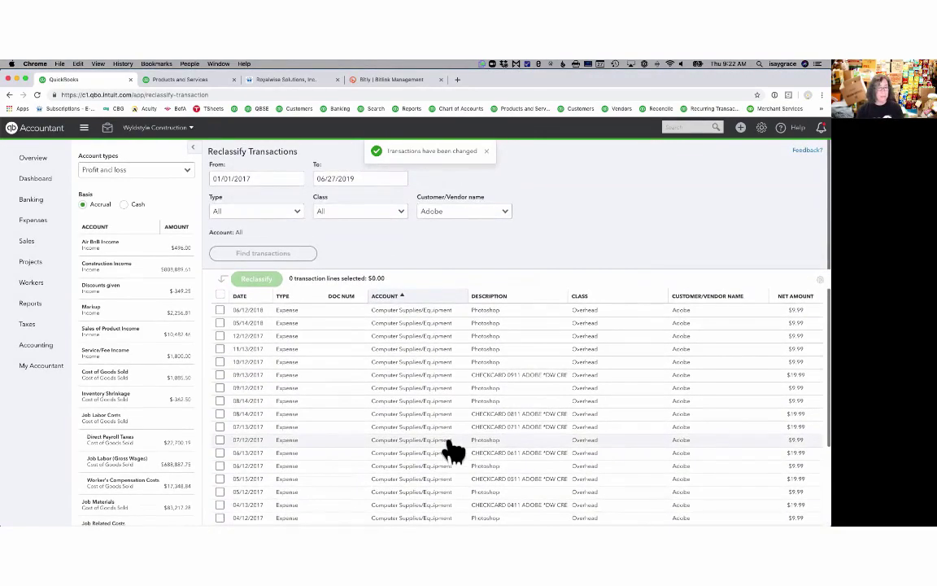
pyautogui.scroll(-2, 450, 422)
pyautogui.scroll(2, 450, 382)
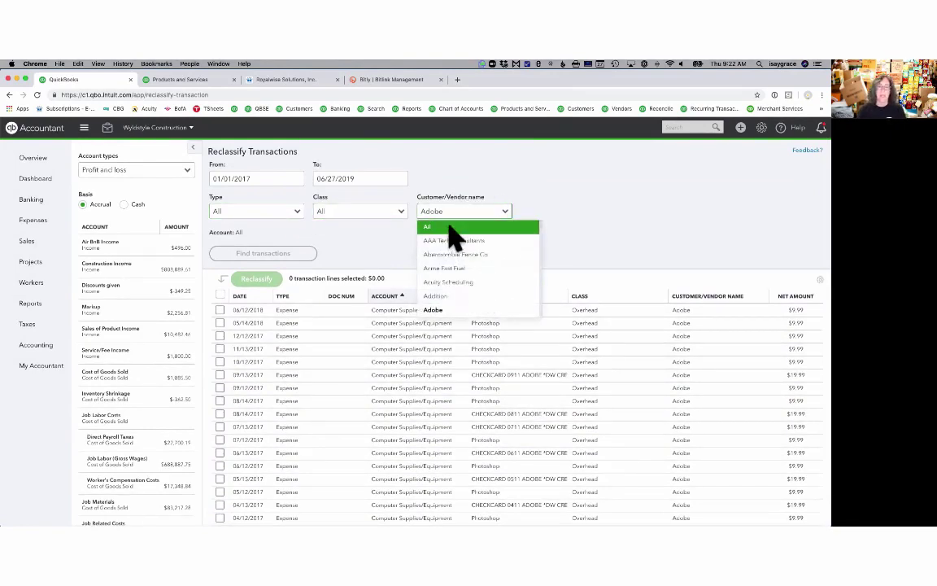
pyautogui.click(443, 228)
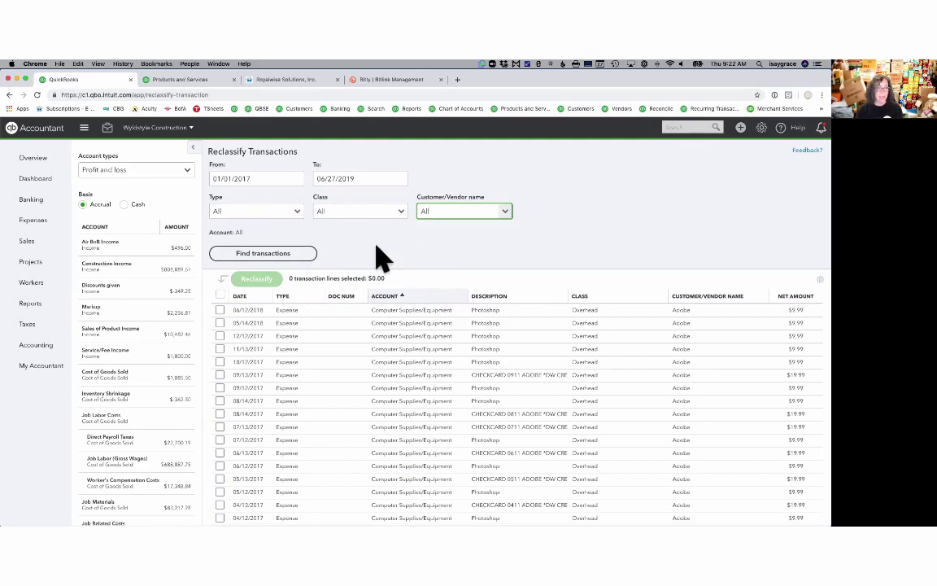
pyautogui.click(296, 209)
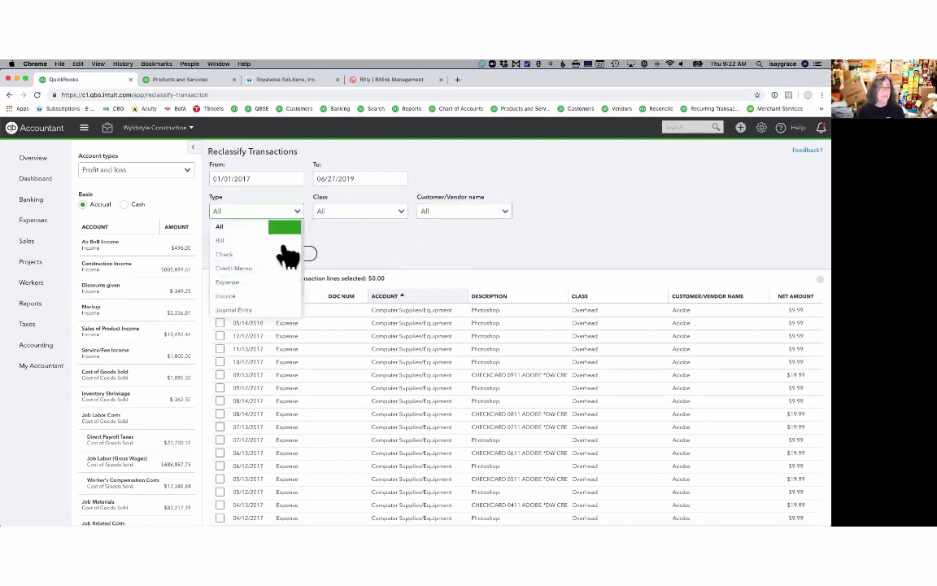
pyautogui.scroll(-2, 270, 273)
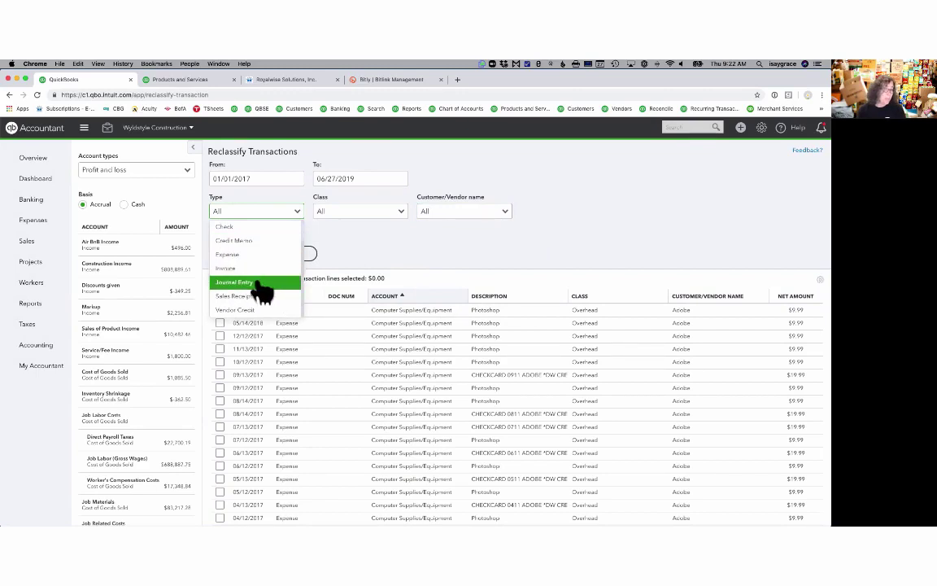
pyautogui.click(262, 284)
pyautogui.click(285, 212)
pyautogui.click(268, 229)
# Find the transactions of every account and vendor whose class is None, and look through the list
pyautogui.click(358, 212)
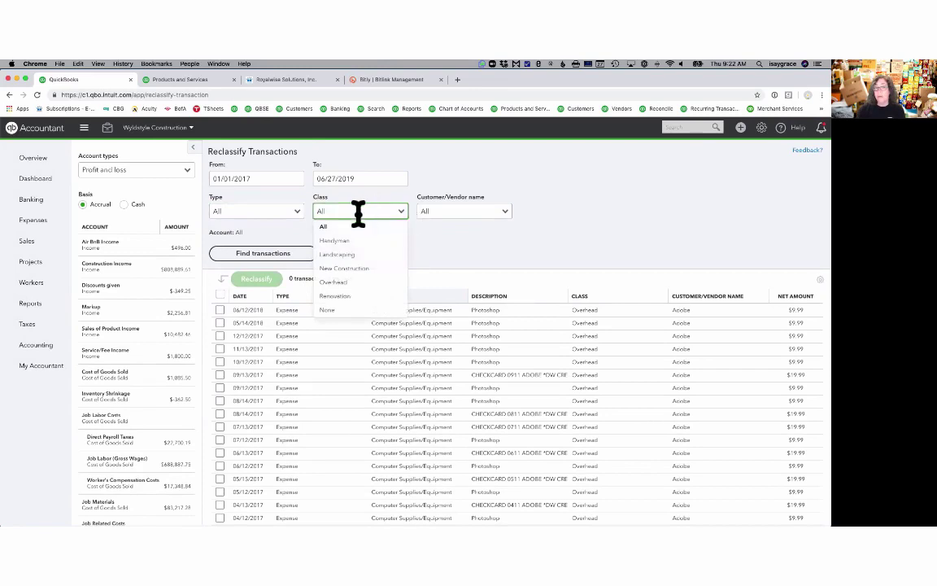
pyautogui.click(329, 313)
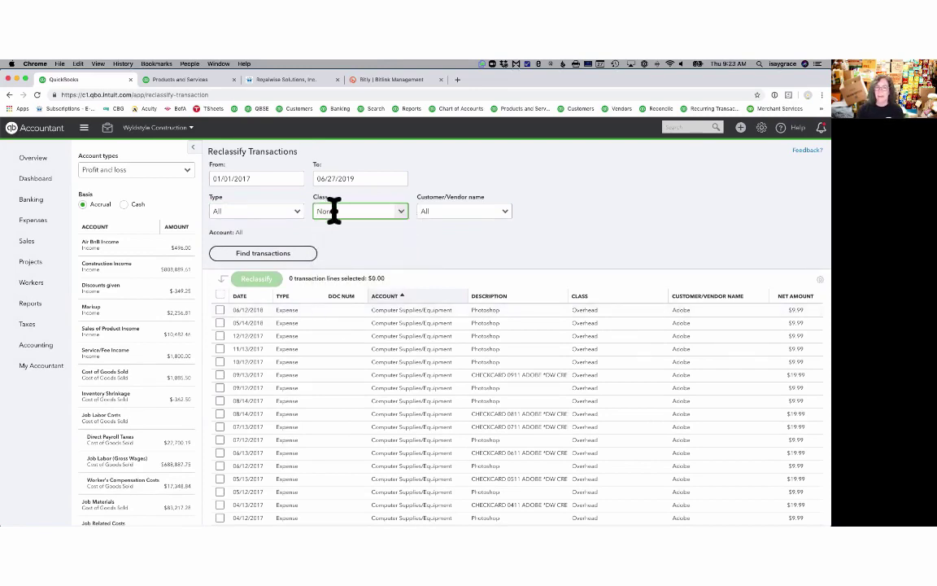
pyautogui.click(280, 257)
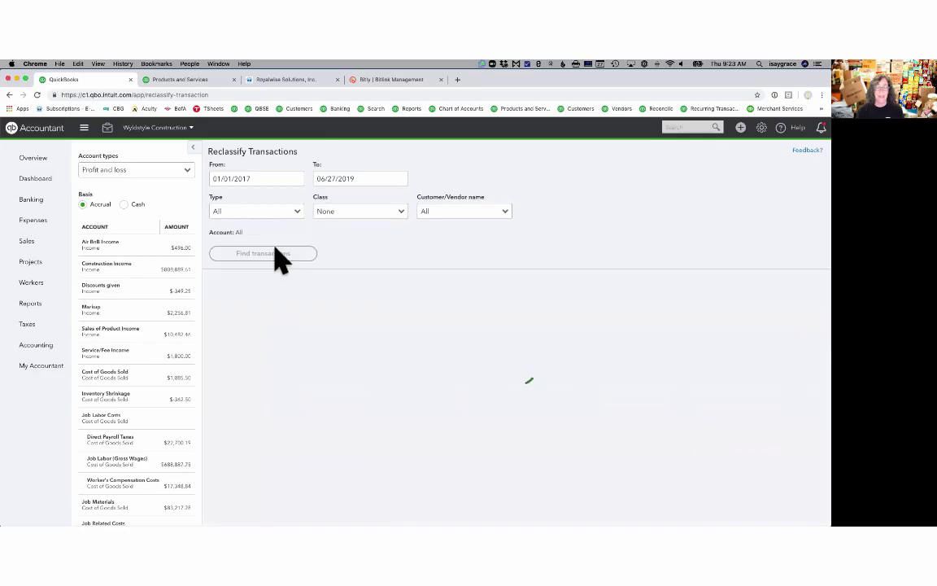
pyautogui.scroll(-15, 431, 404)
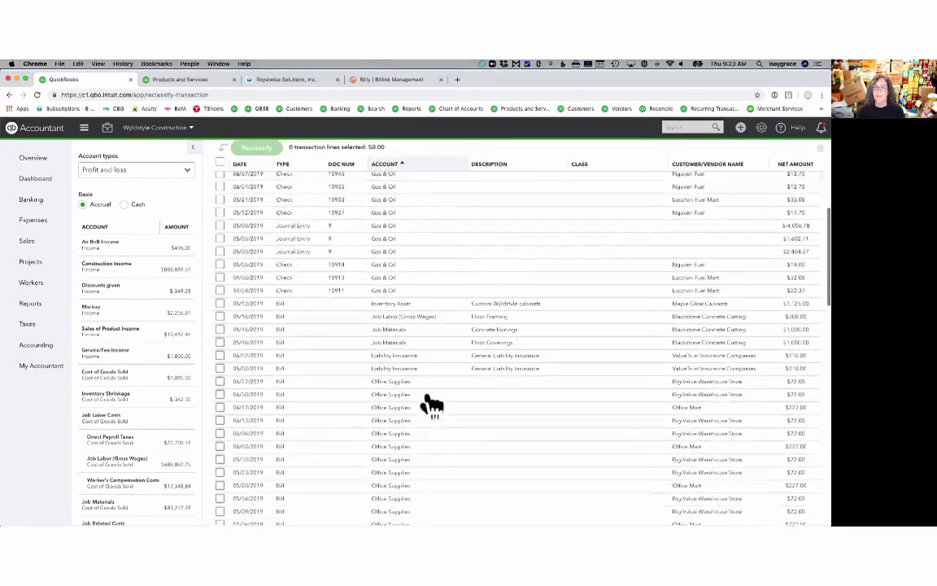
pyautogui.scroll(-5, 431, 405)
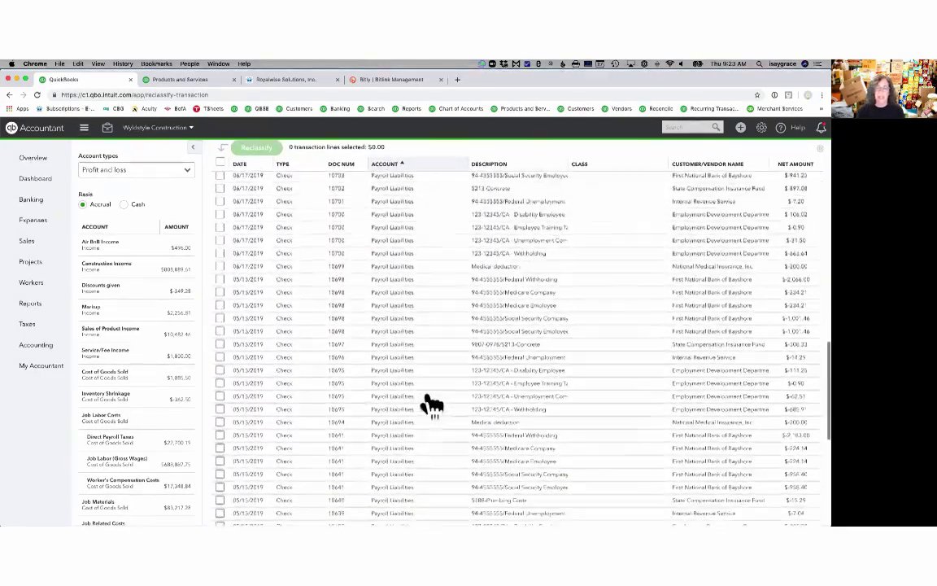
pyautogui.scroll(10, 431, 404)
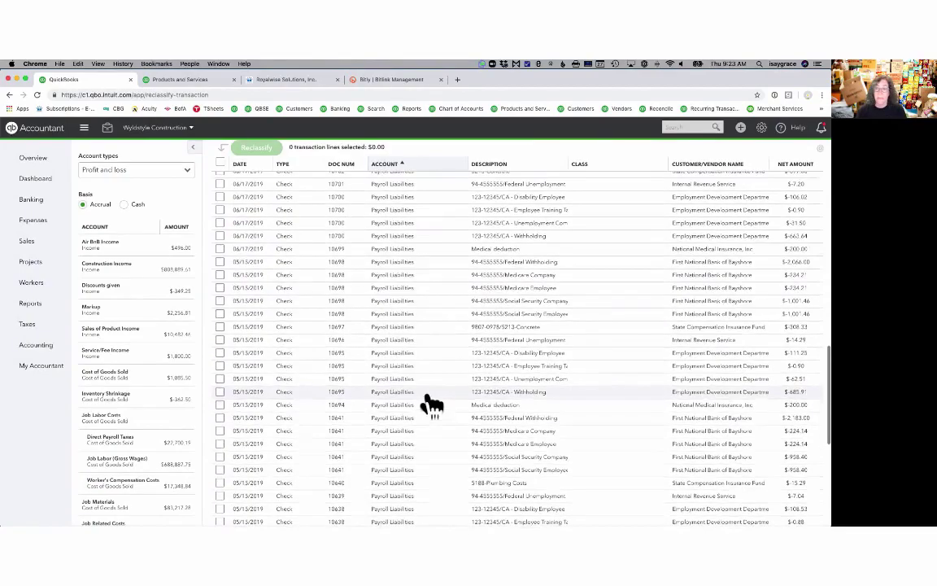
pyautogui.scroll(8, 431, 404)
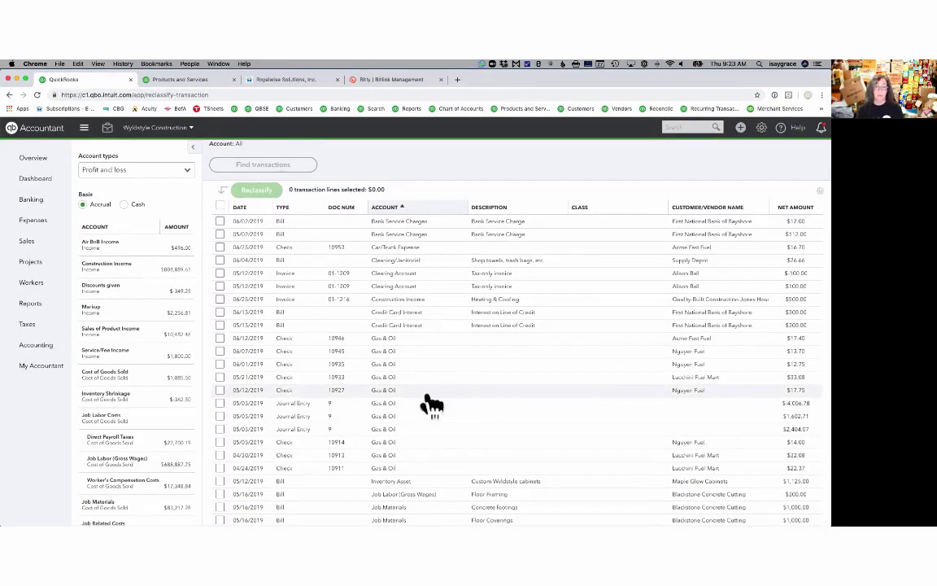
pyautogui.scroll(-15, 431, 404)
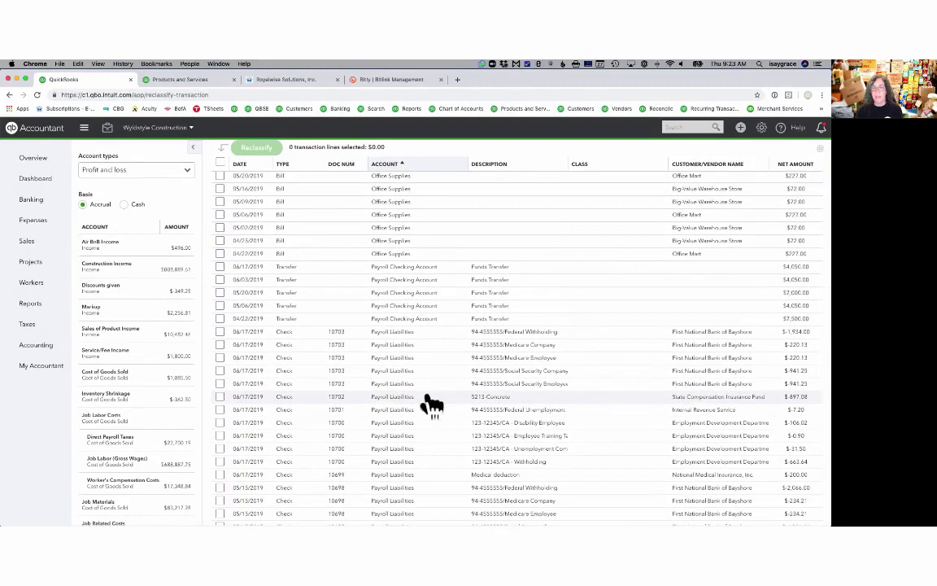
# Find the unclassified transactions of the vendor First National Bank of Bayshore and look through the list
pyautogui.scroll(-3, 708, 410)
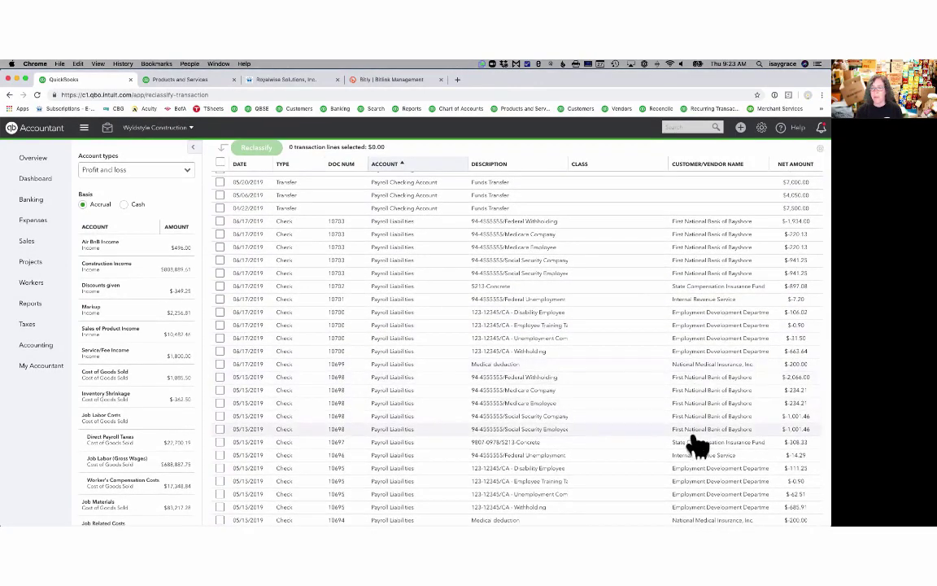
pyautogui.scroll(10, 527, 362)
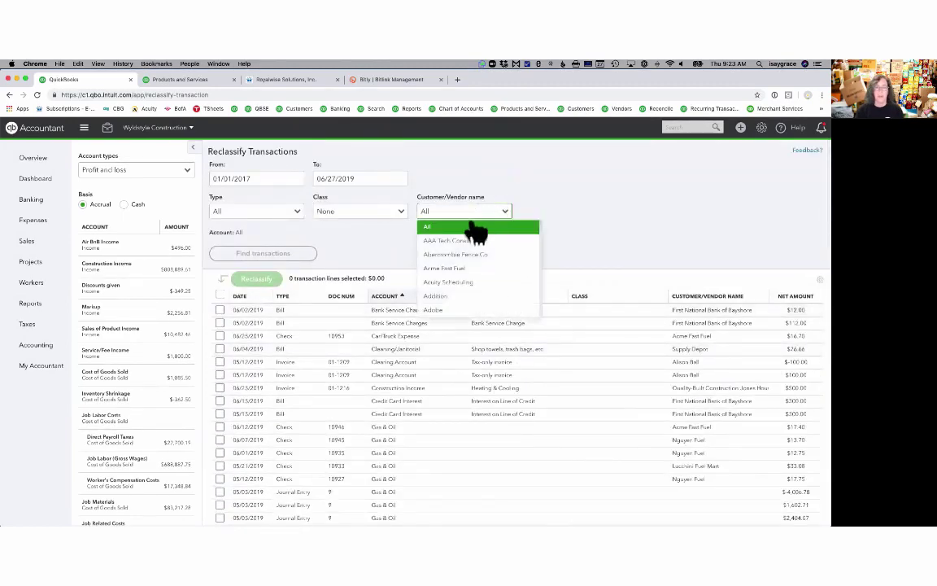
pyautogui.click(460, 212)
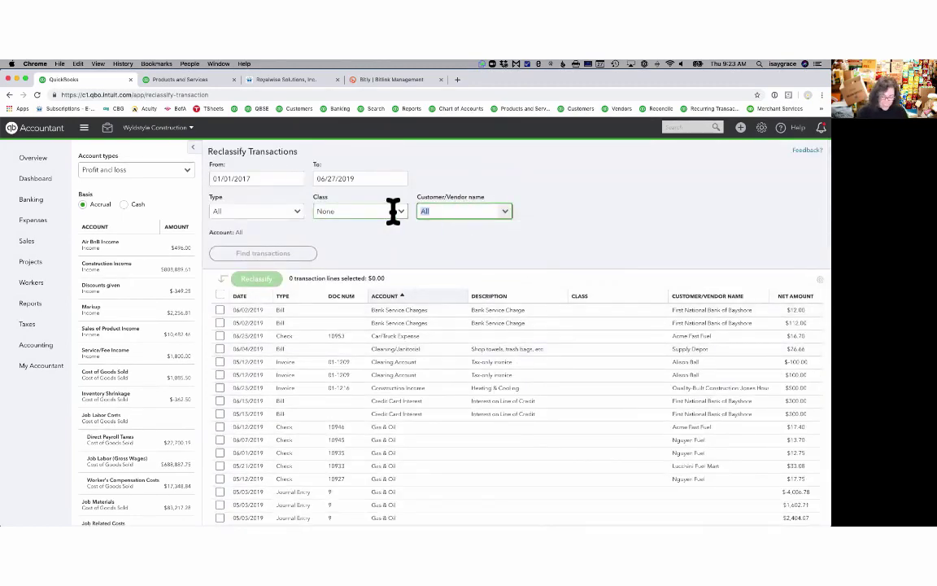
pyautogui.write('fir')
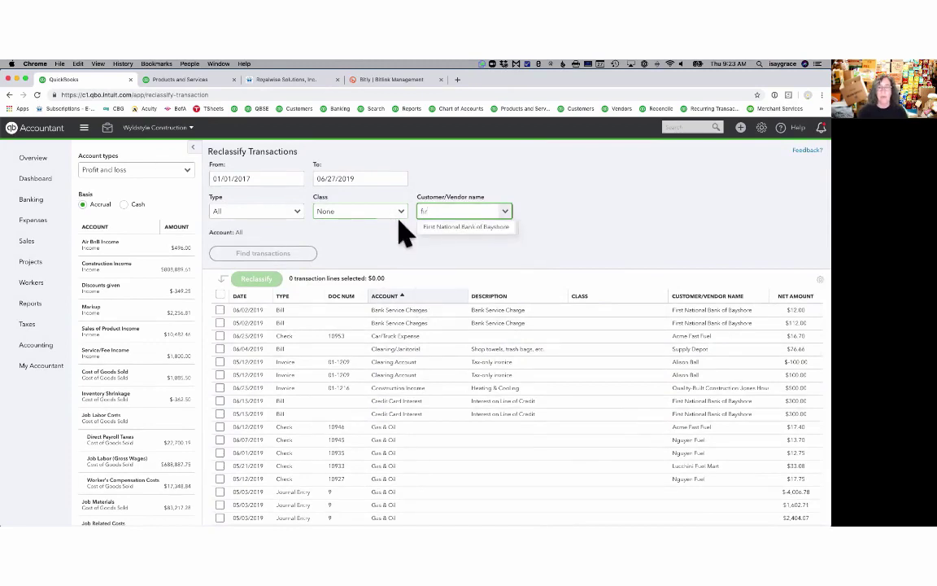
pyautogui.click(449, 229)
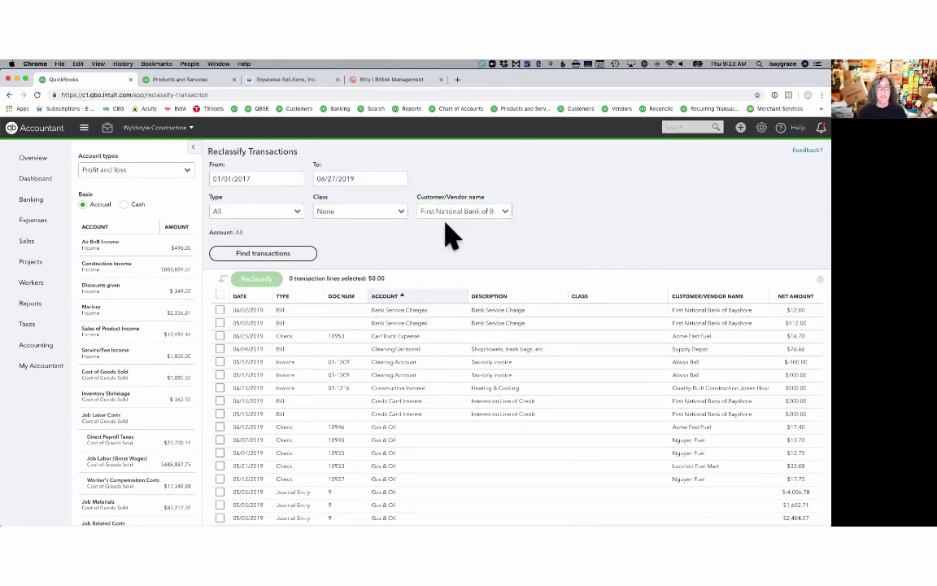
pyautogui.click(298, 253)
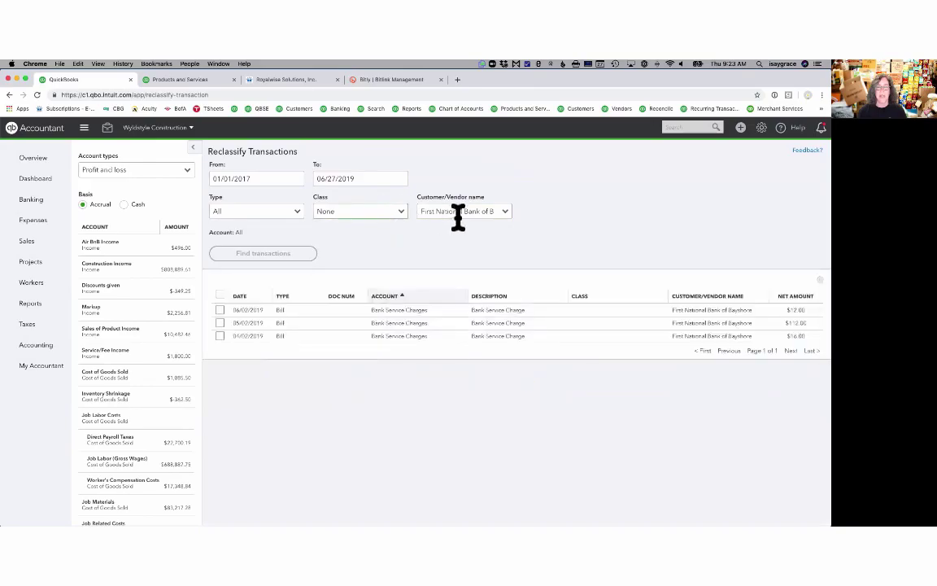
pyautogui.scroll(-5, 481, 377)
pyautogui.scroll(4, 482, 376)
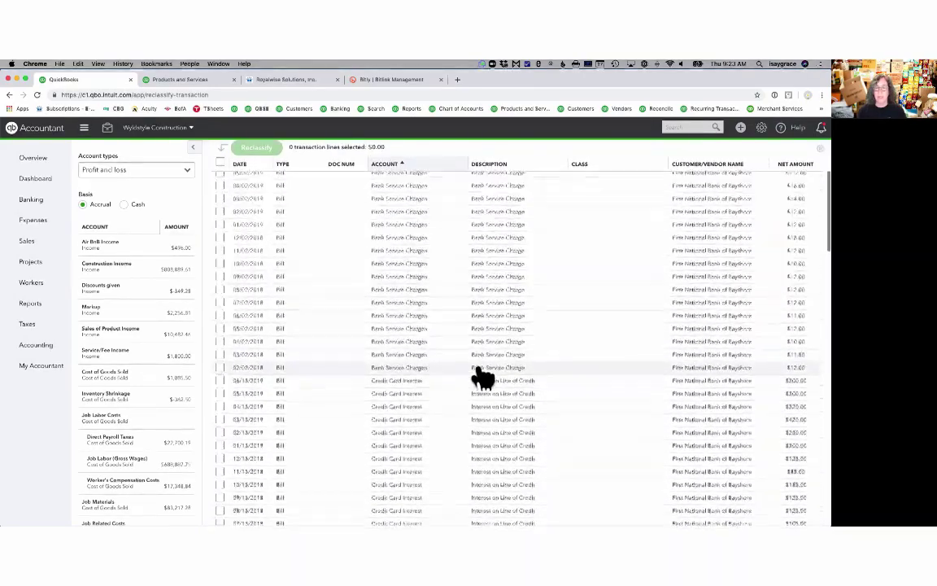
# Reclassify all Bank Service Charges lines of First National Bank of Bayshore to class Overhead, leaving their account unchanged
pyautogui.scroll(5, 482, 377)
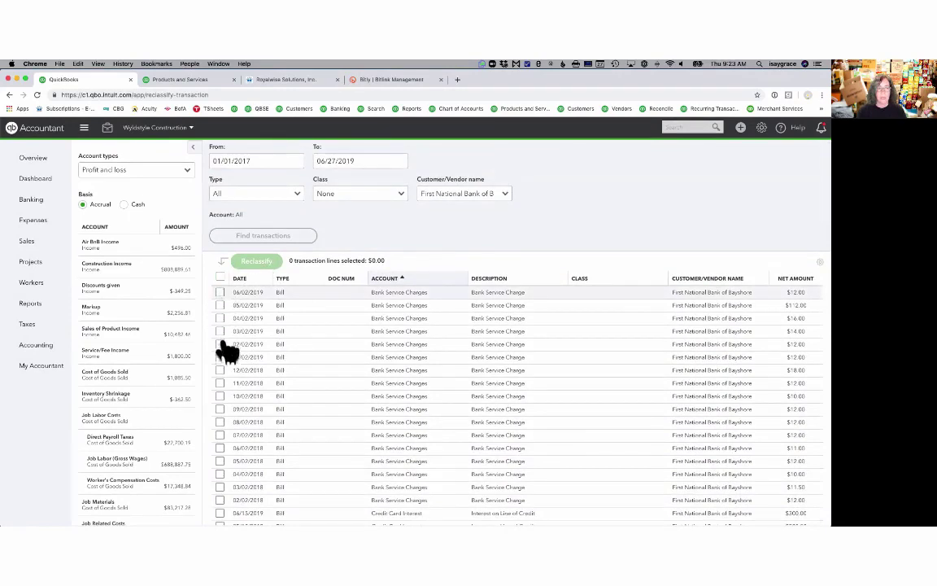
pyautogui.click(220, 292)
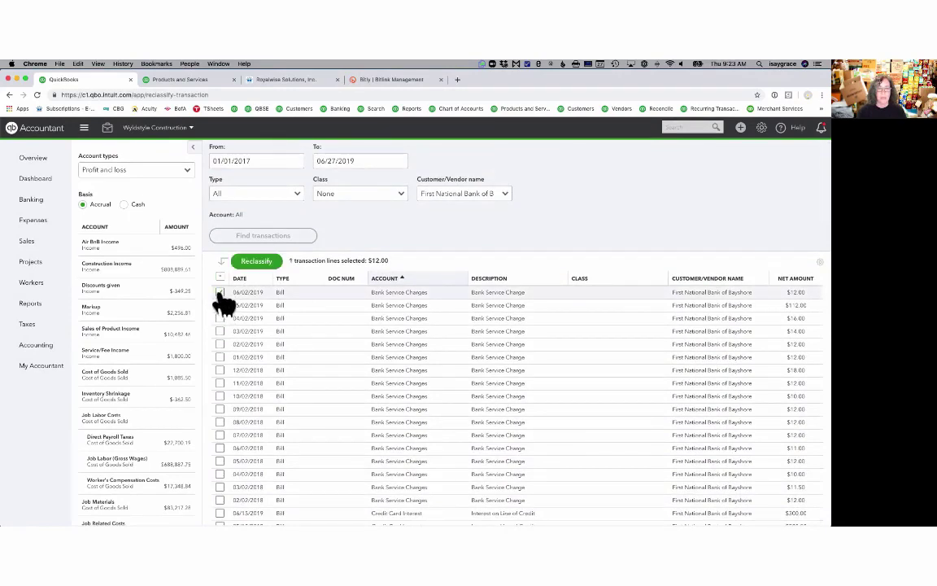
pyautogui.scroll(-3, 228, 411)
pyautogui.keyDown('shift'); pyautogui.click(220, 400); pyautogui.keyUp('shift')
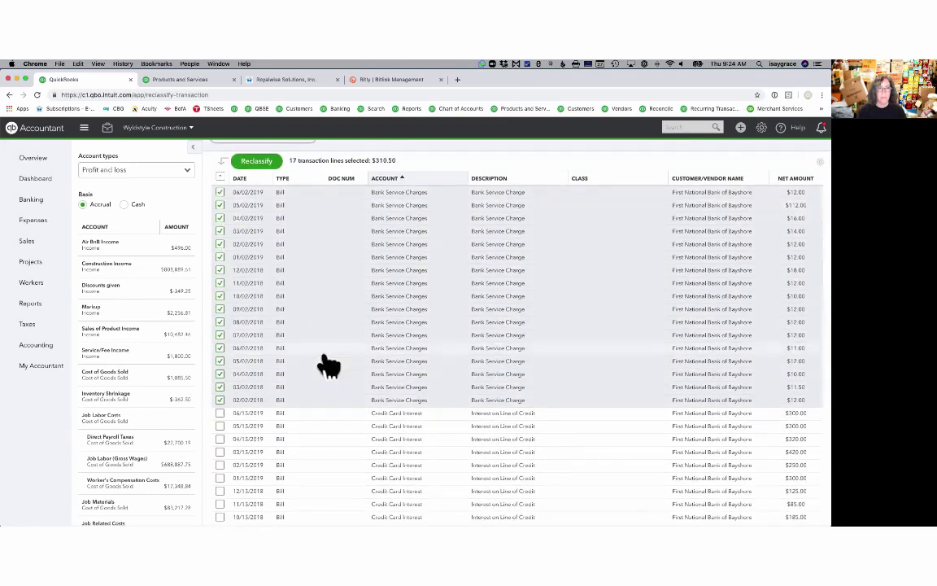
pyautogui.scroll(3, 466, 259)
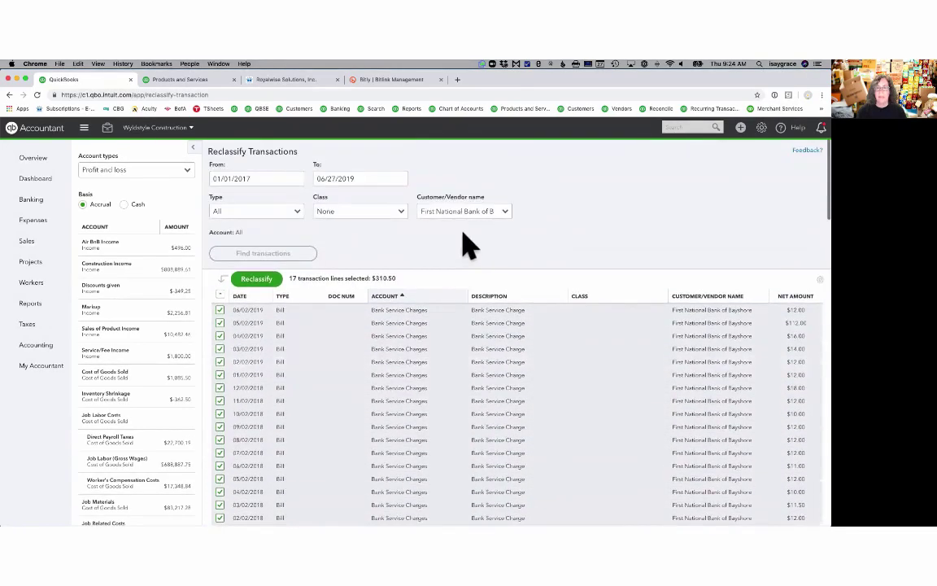
pyautogui.click(262, 279)
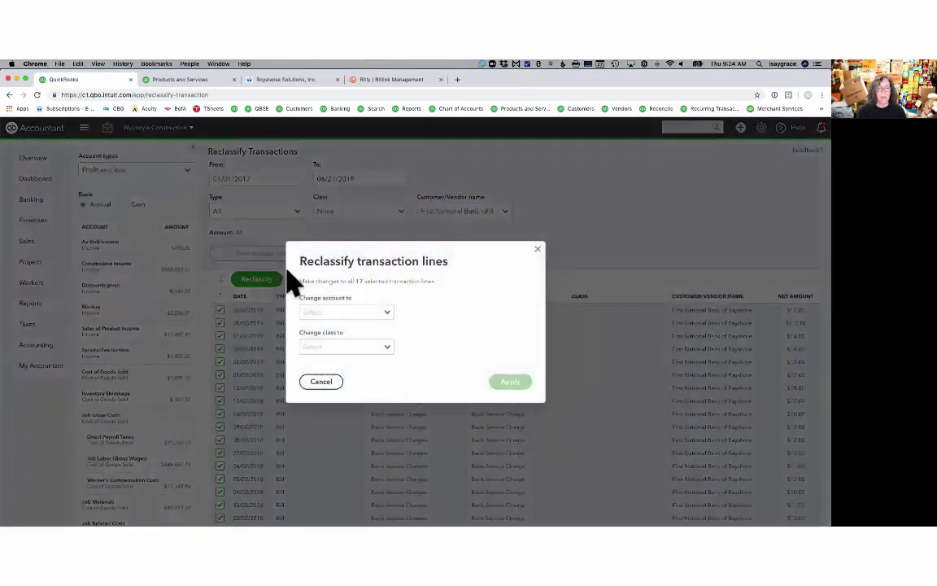
pyautogui.click(384, 348)
pyautogui.click(353, 418)
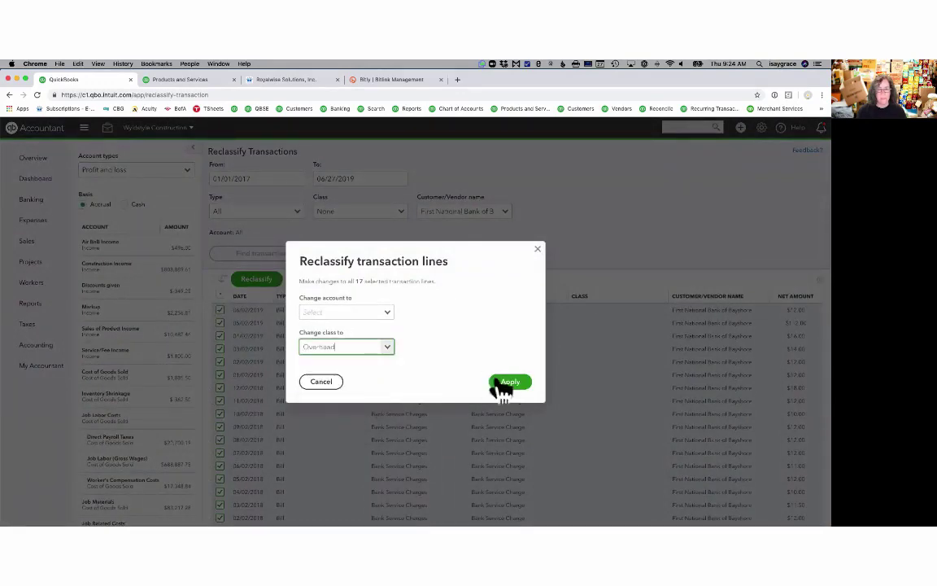
pyautogui.click(493, 382)
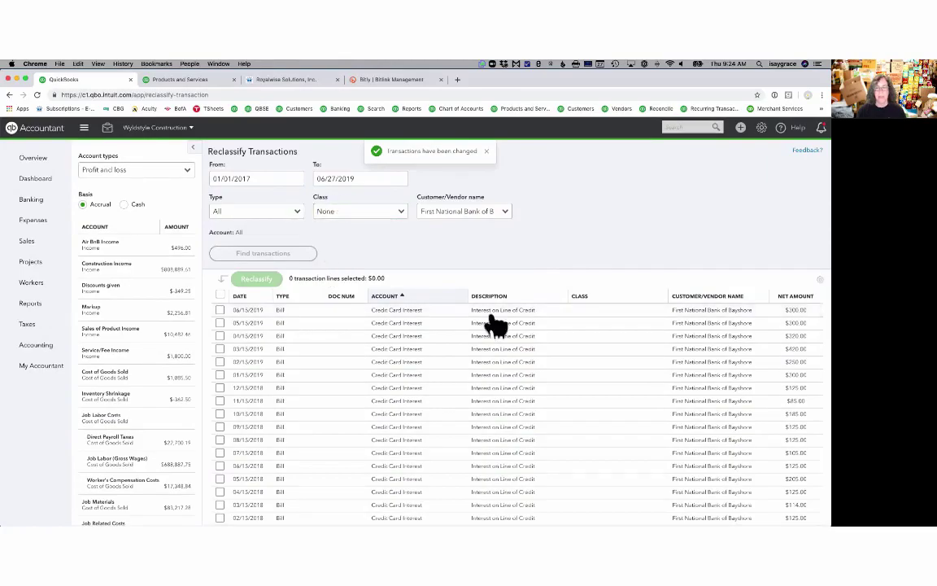
# Try to select the whole range of Payroll Liabilities lines from the first to the last one
pyautogui.scroll(-10, 504, 407)
pyautogui.scroll(-5, 505, 411)
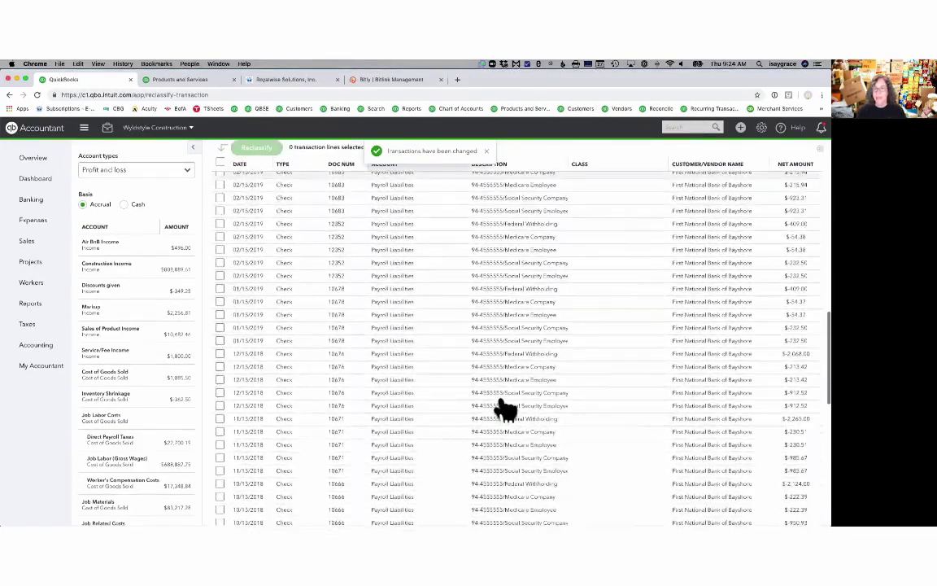
pyautogui.scroll(5, 506, 410)
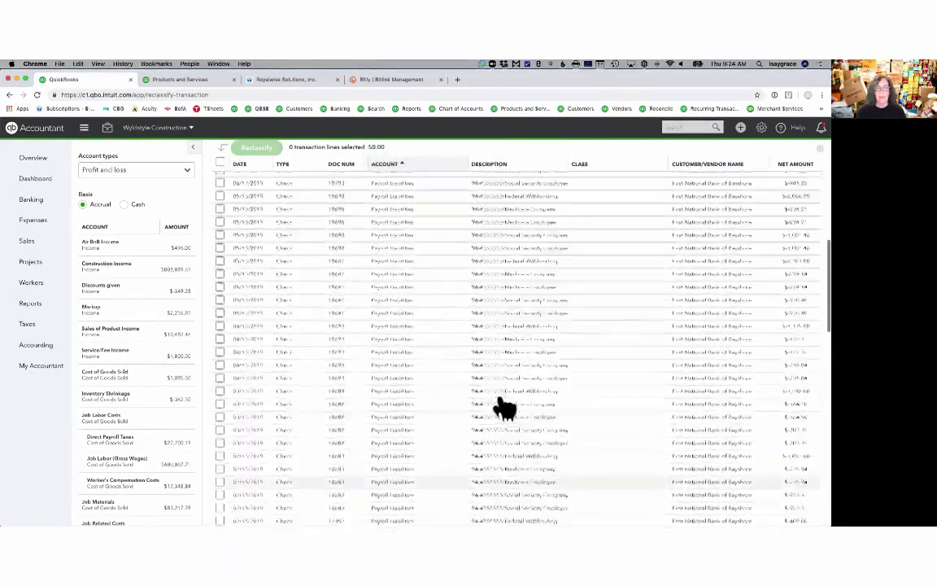
pyautogui.scroll(5, 376, 370)
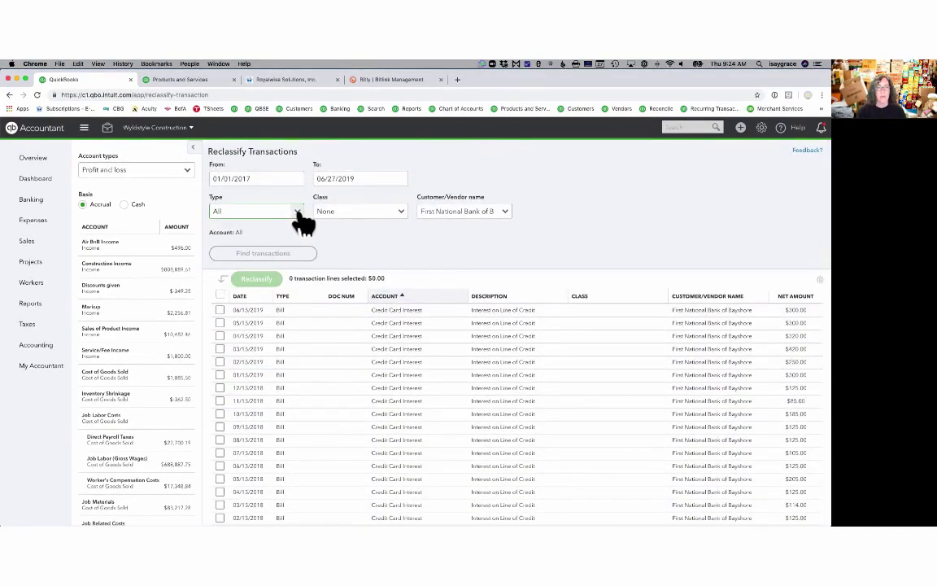
pyautogui.scroll(-5, 336, 435)
pyautogui.click(220, 310)
pyautogui.scroll(-8, 407, 341)
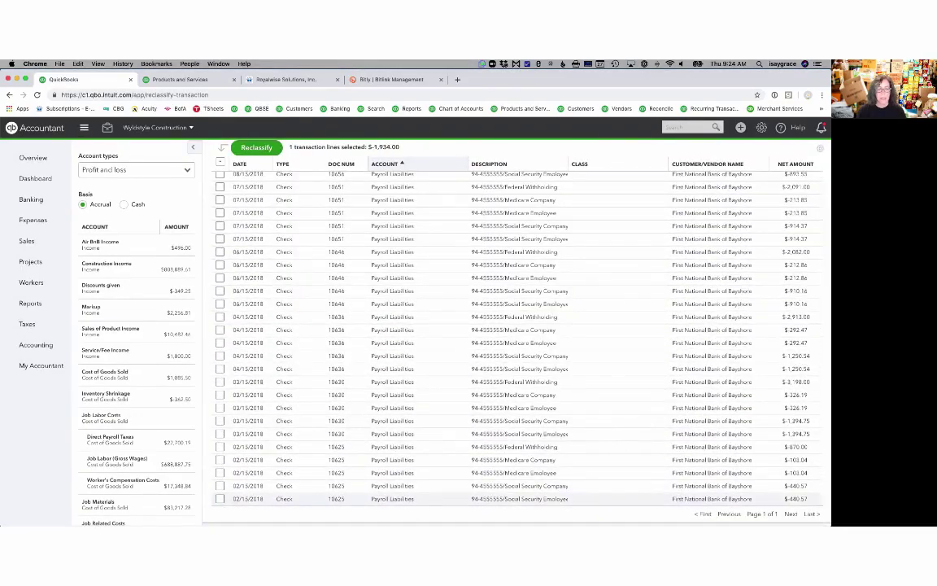
pyautogui.click(220, 499)
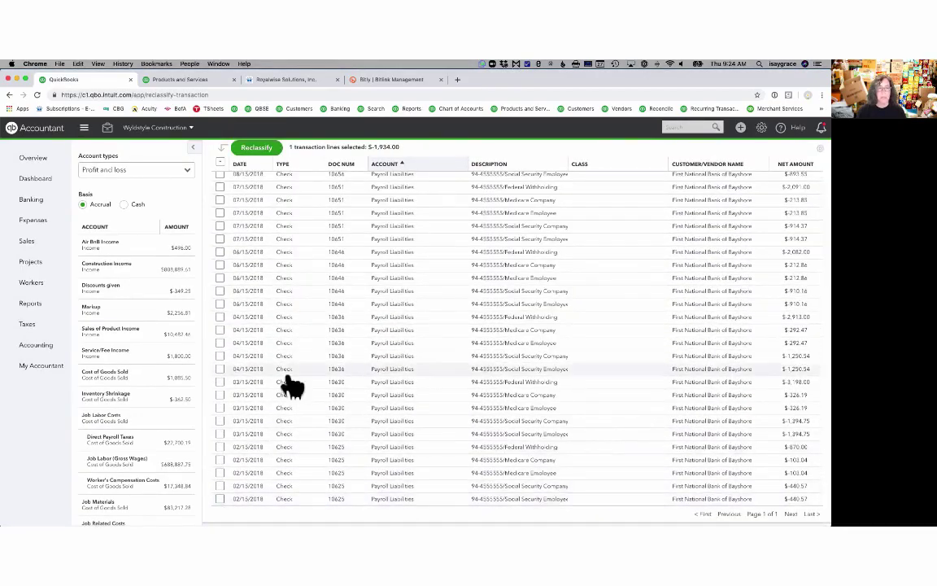
pyautogui.scroll(8, 285, 379)
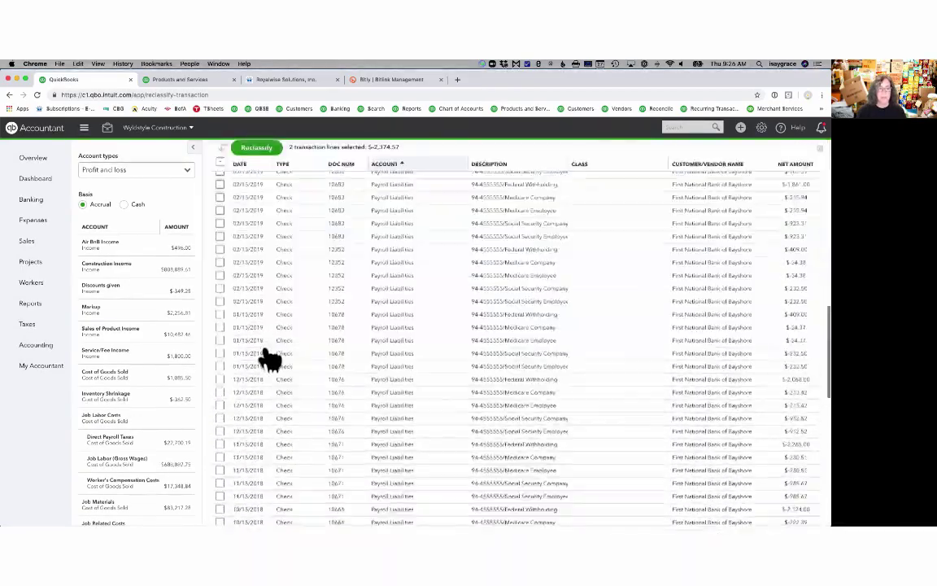
pyautogui.scroll(10, 268, 358)
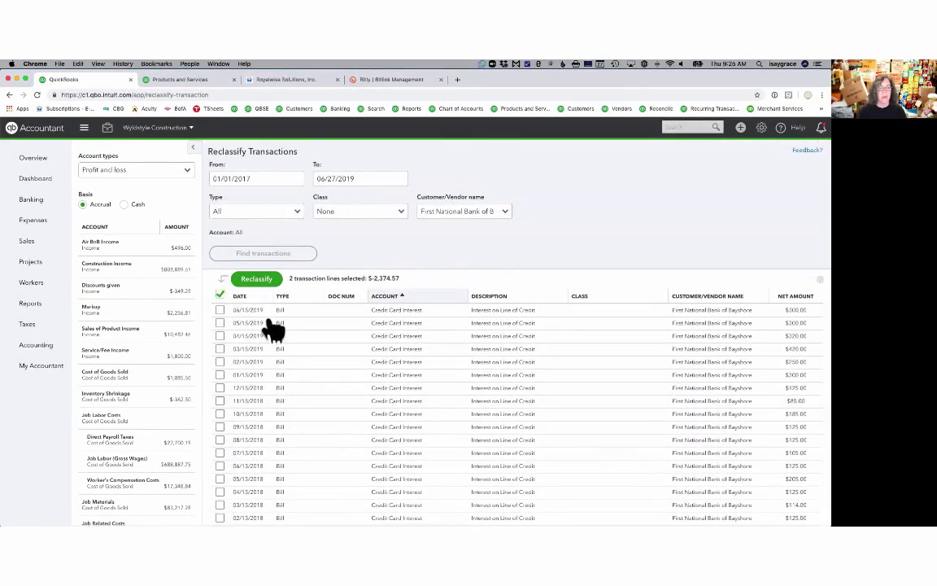
# Select every line except the Credit Card Interest ones and reclassify these Payroll Liabilities lines to class New Construction
pyautogui.click(220, 295)
pyautogui.click(219, 310)
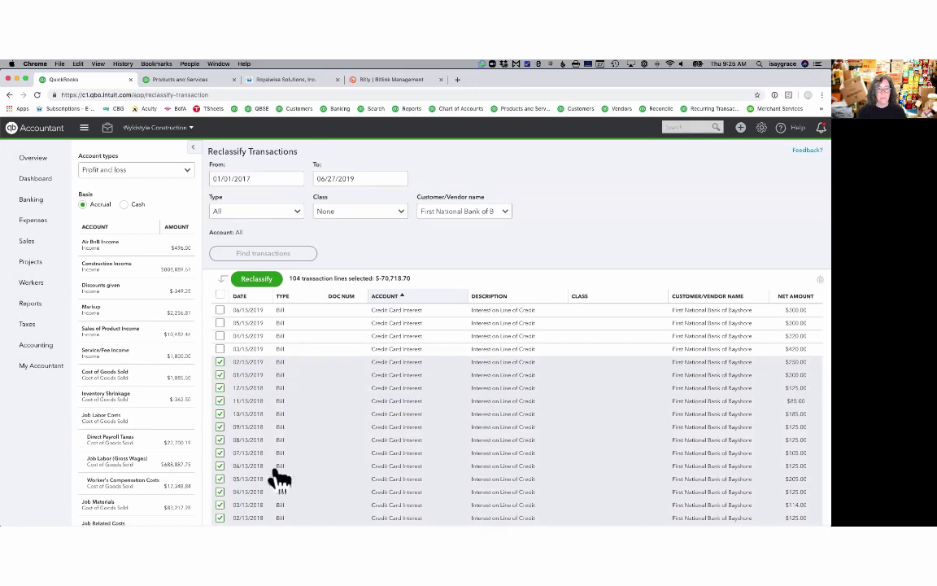
pyautogui.scroll(-3, 274, 470)
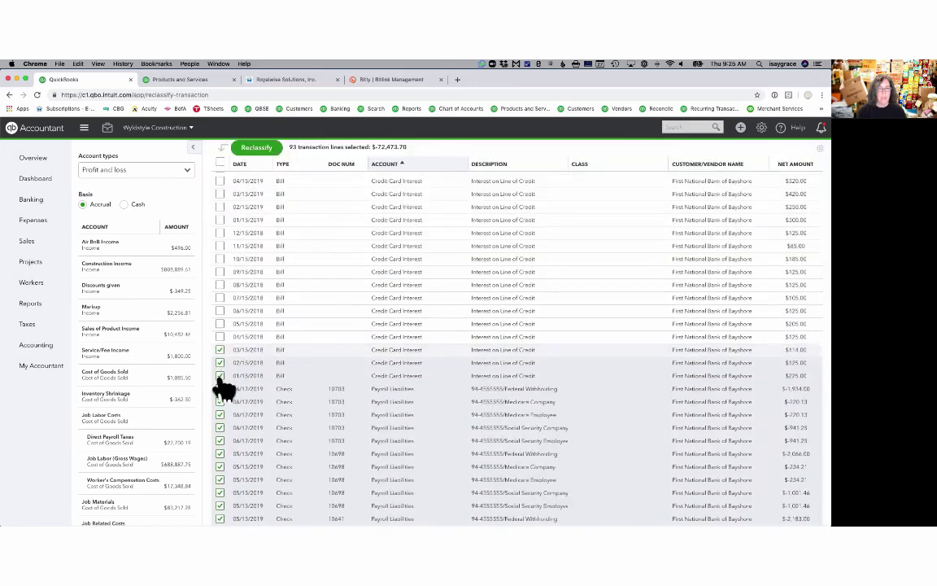
pyautogui.click(218, 377)
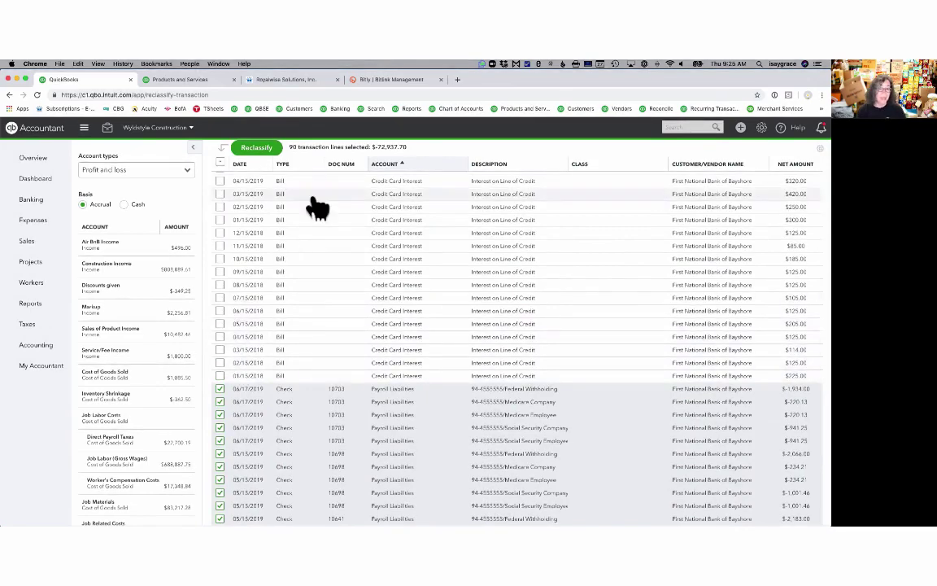
pyautogui.scroll(3, 324, 238)
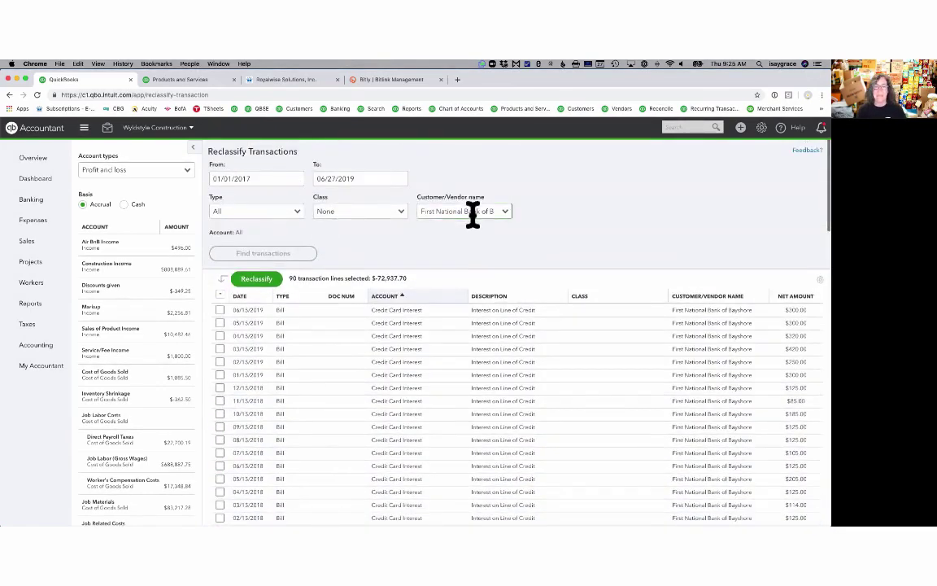
pyautogui.click(268, 281)
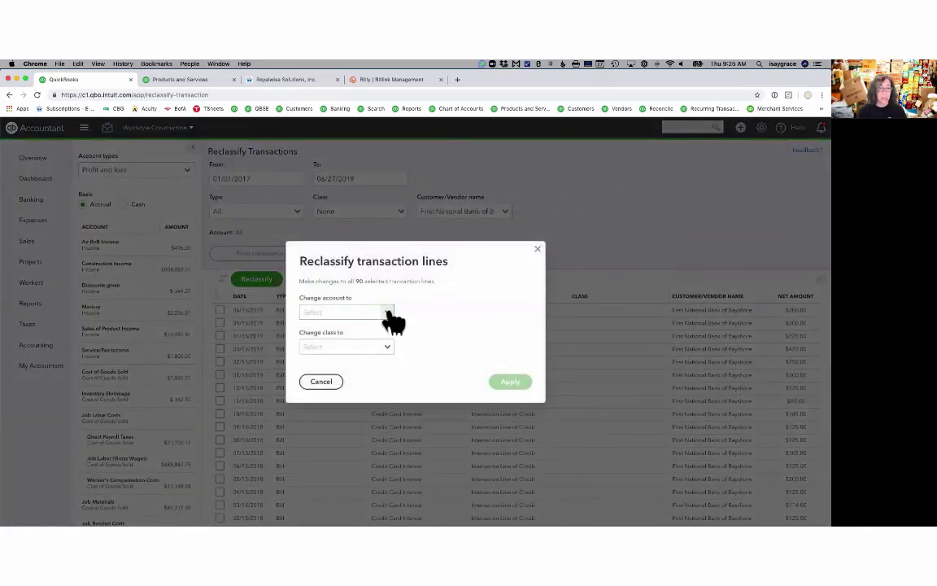
pyautogui.click(388, 314)
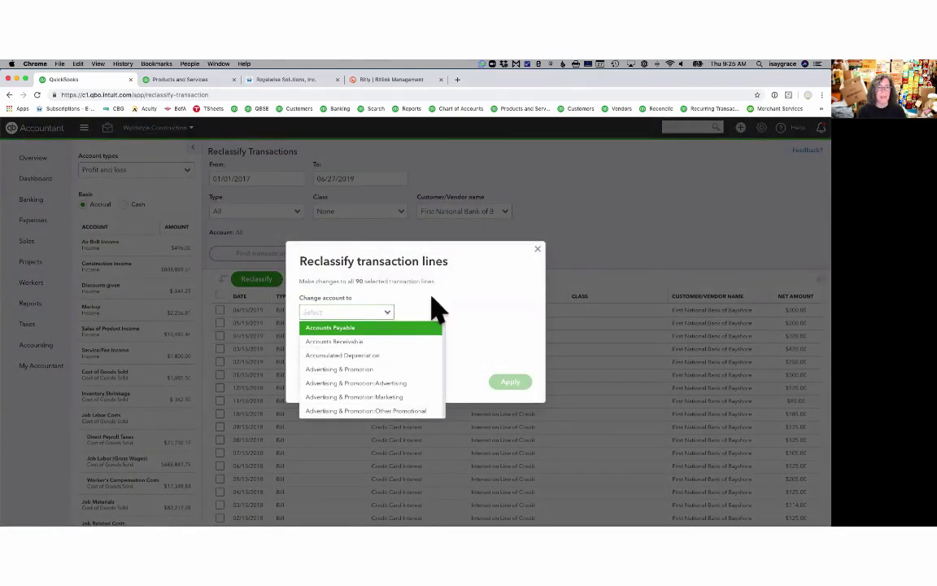
pyautogui.click(433, 310)
pyautogui.click(385, 346)
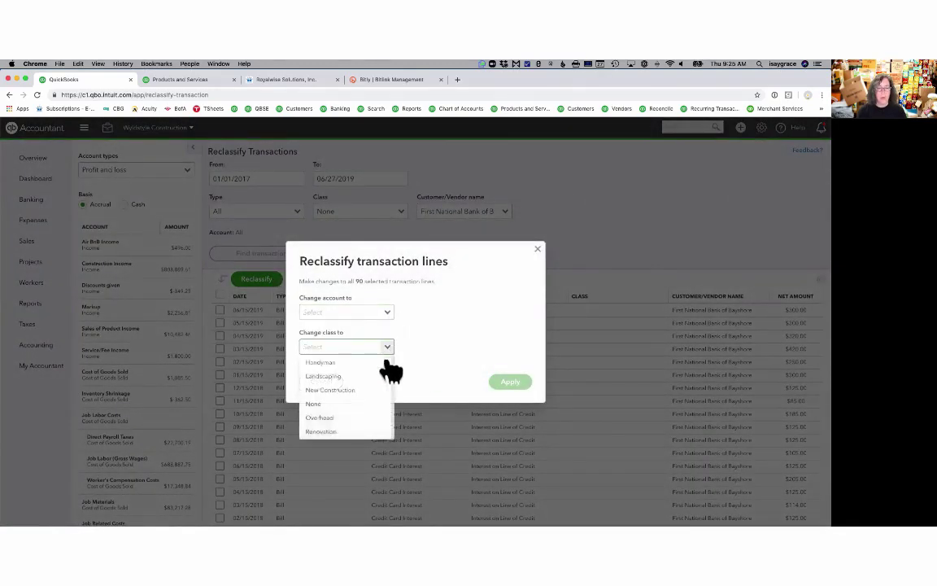
pyautogui.click(347, 392)
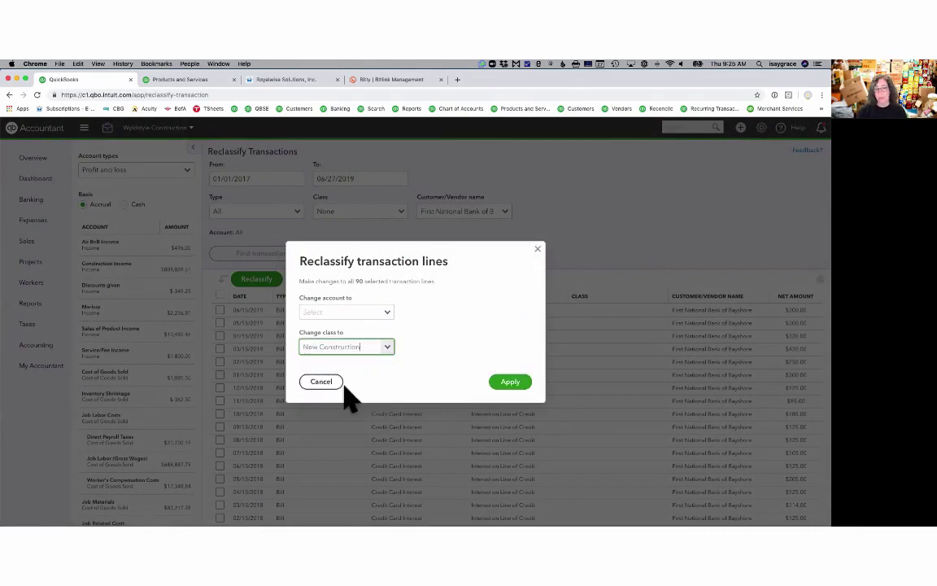
pyautogui.click(506, 384)
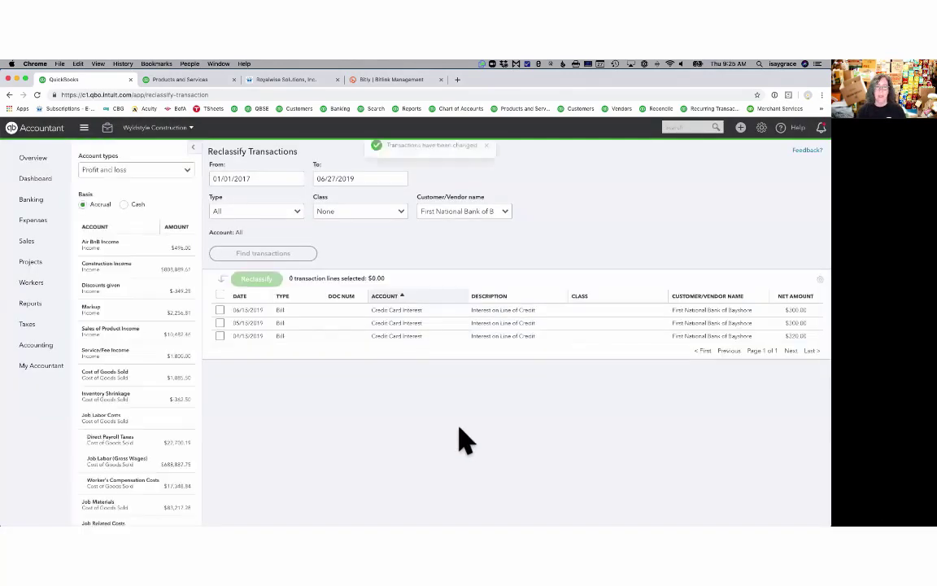
# Reclassify all the remaining Credit Card Interest lines of First National Bank of Bayshore to class Overhead
pyautogui.scroll(-1, 459, 439)
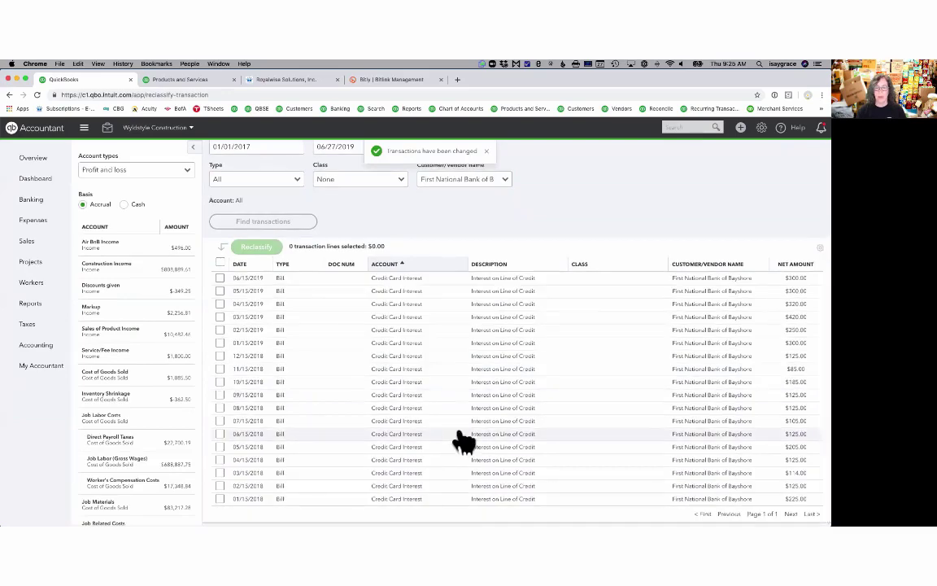
pyautogui.click(220, 264)
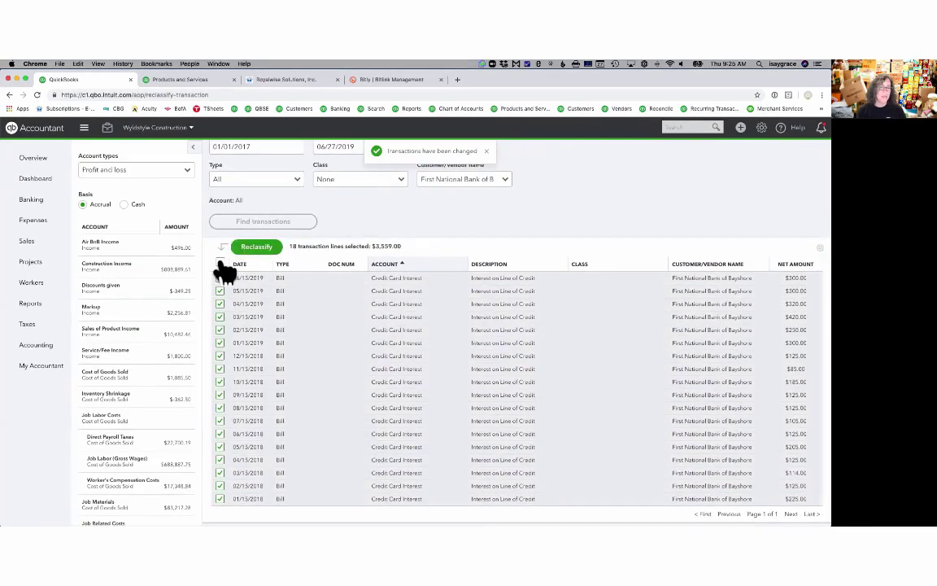
pyautogui.click(266, 251)
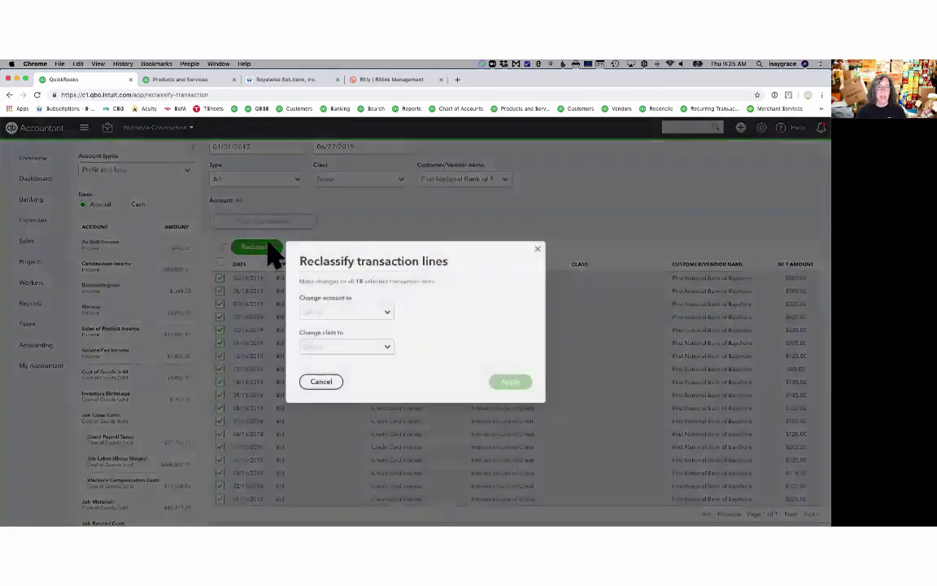
pyautogui.click(382, 349)
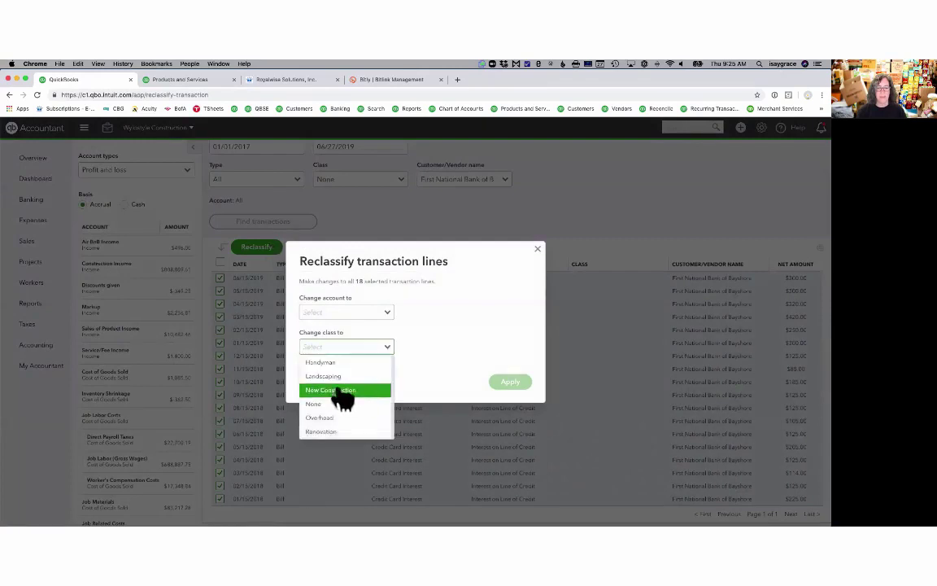
pyautogui.click(332, 417)
pyautogui.click(511, 382)
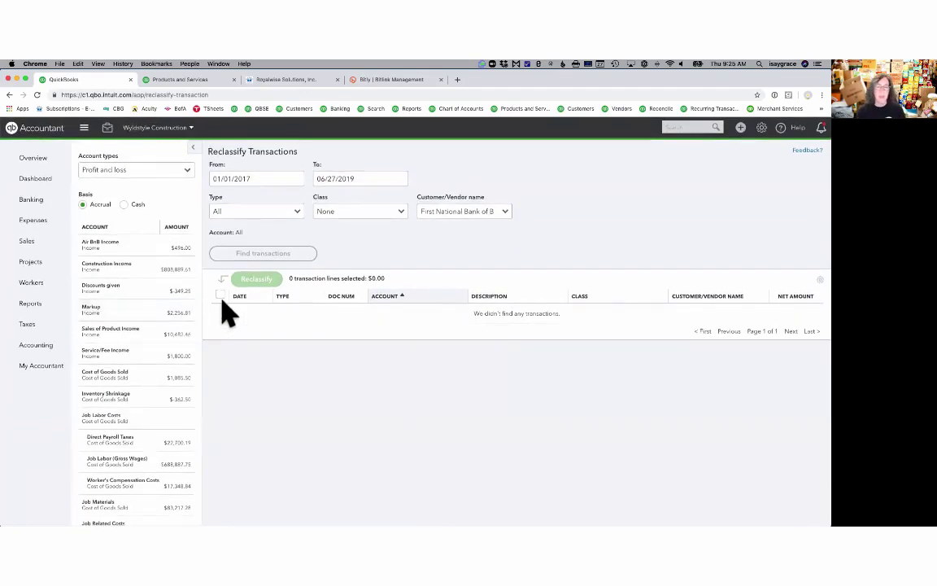
# Reset the customer/vendor and class filters to All and list the transactions of the Construction Income account
pyautogui.click(122, 261)
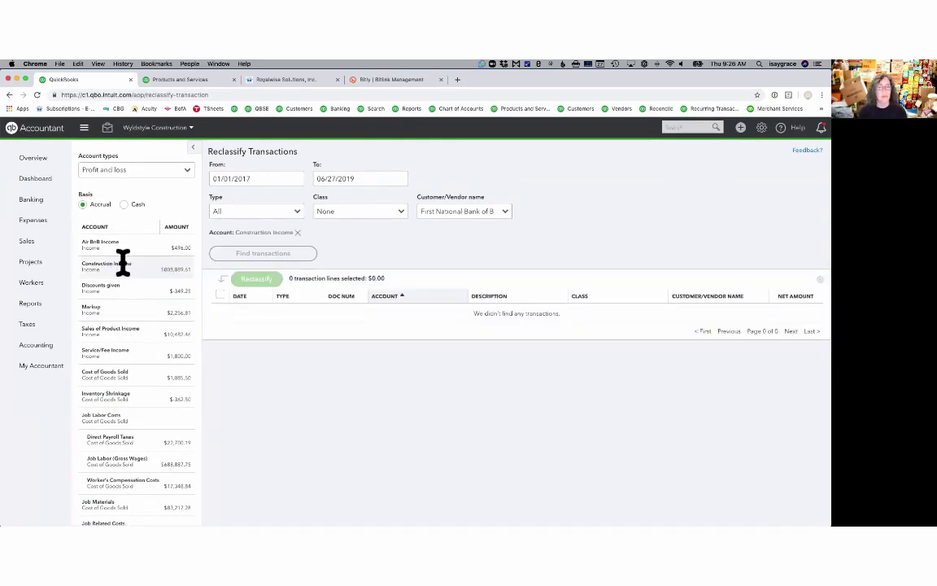
pyautogui.click(297, 231)
pyautogui.click(504, 213)
pyautogui.scroll(10, 465, 257)
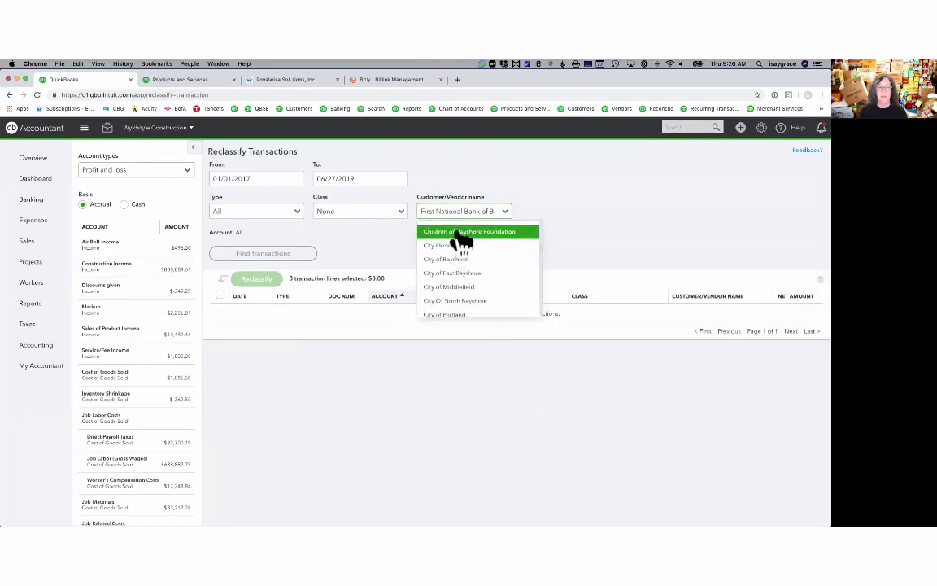
pyautogui.click(458, 228)
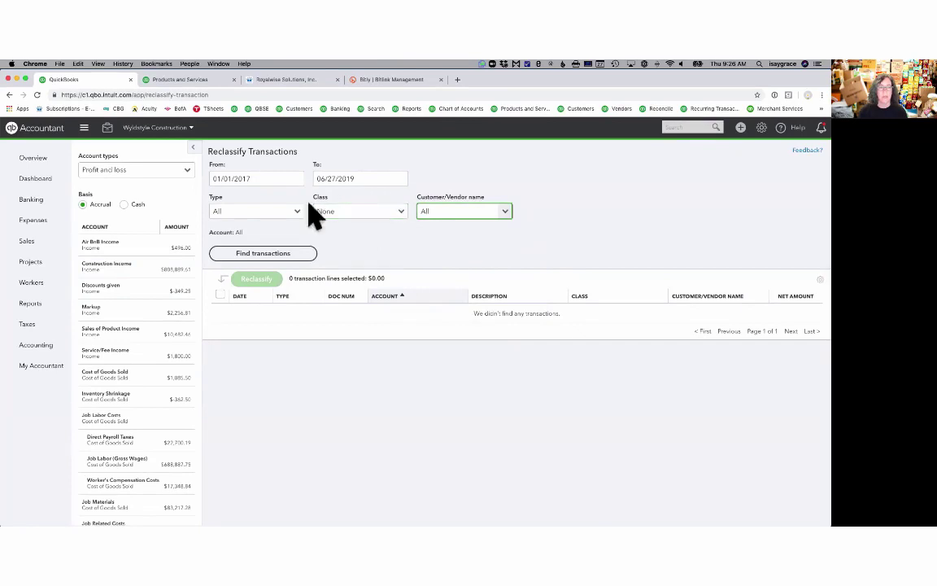
pyautogui.click(399, 213)
pyautogui.click(379, 225)
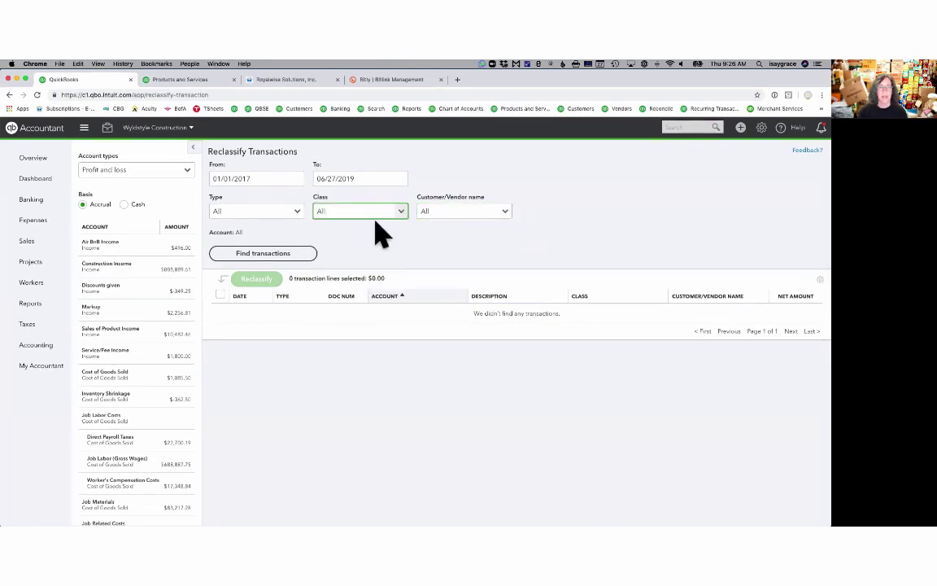
pyautogui.click(267, 254)
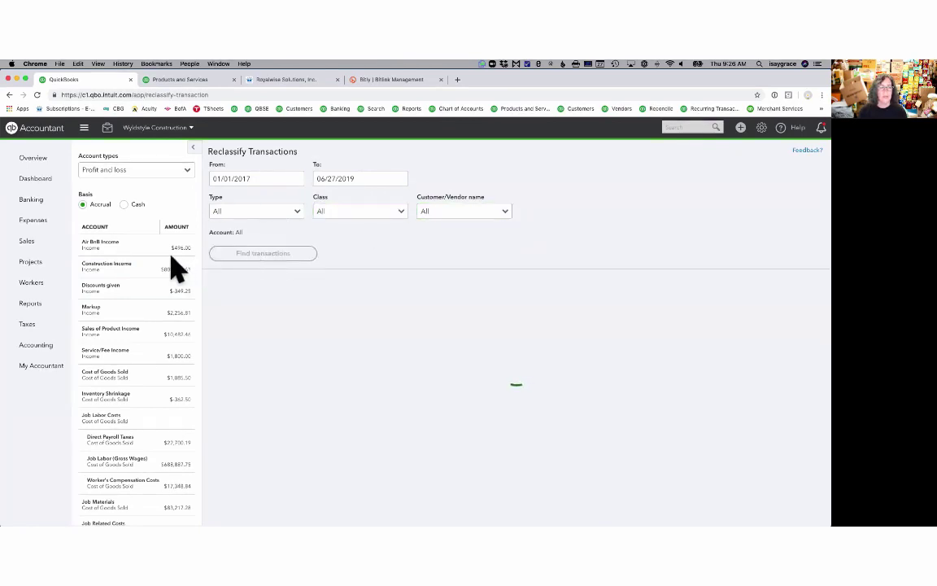
pyautogui.click(147, 264)
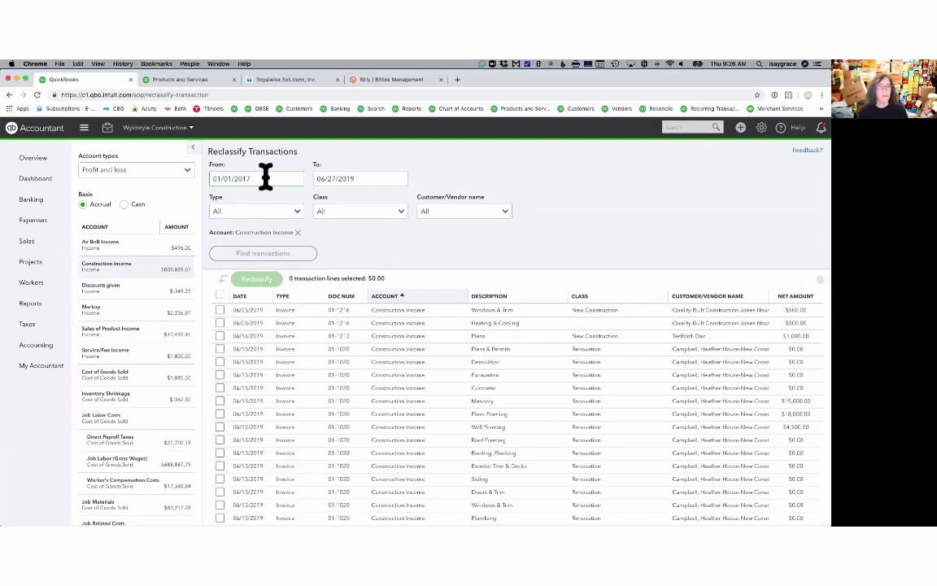
# Try to reclassify the two 04 Concrete - labor invoice lines of Service/Fee Income to the Construction Income account
pyautogui.click(125, 349)
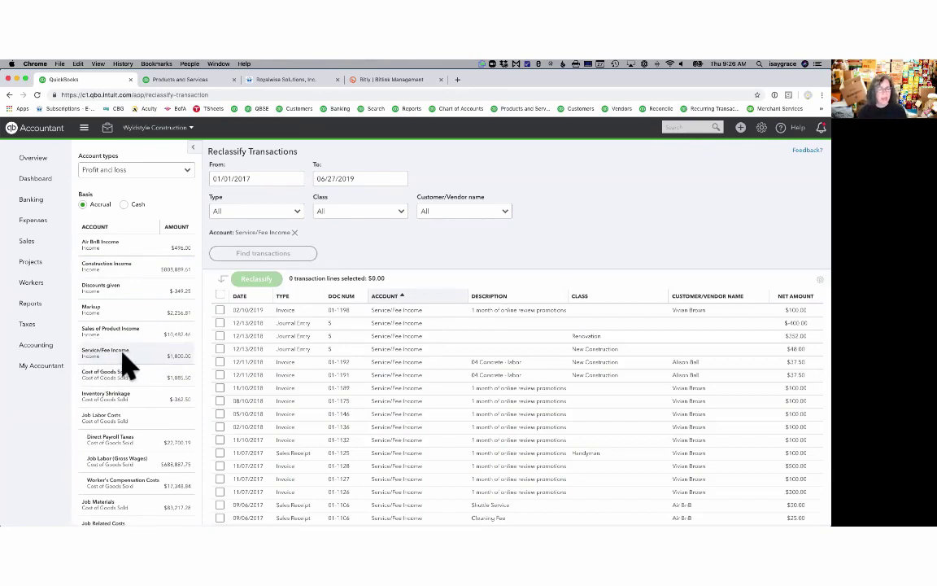
pyautogui.scroll(-3, 393, 414)
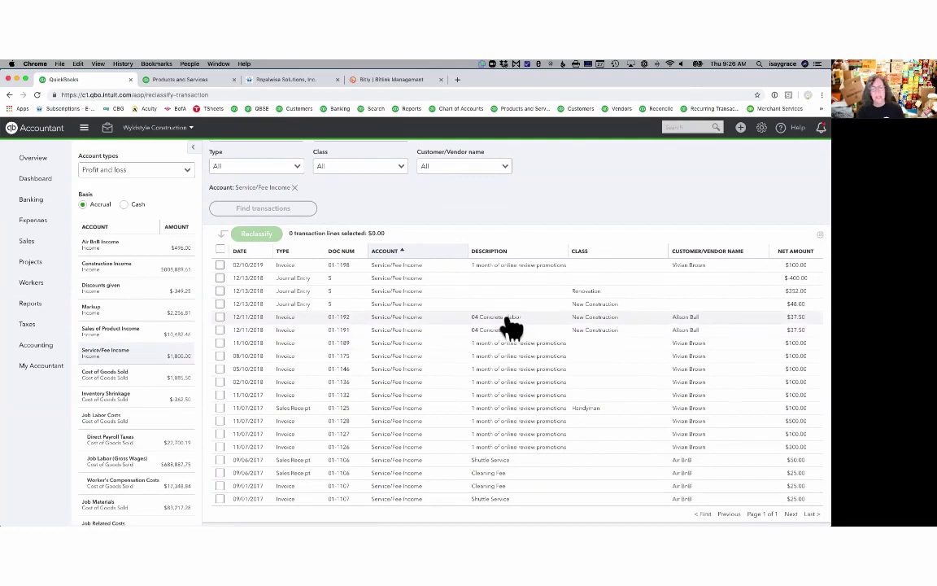
pyautogui.click(219, 317)
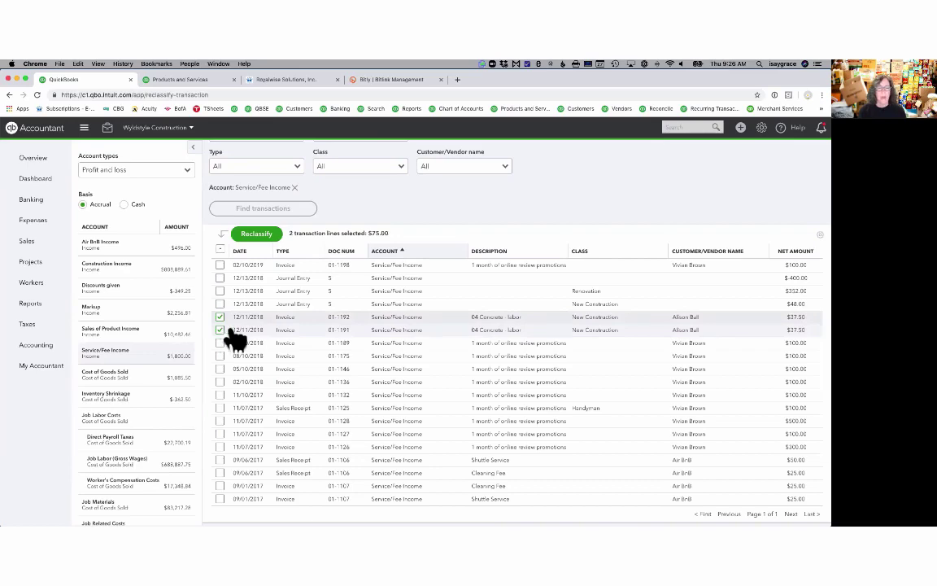
pyautogui.click(261, 237)
pyautogui.click(377, 315)
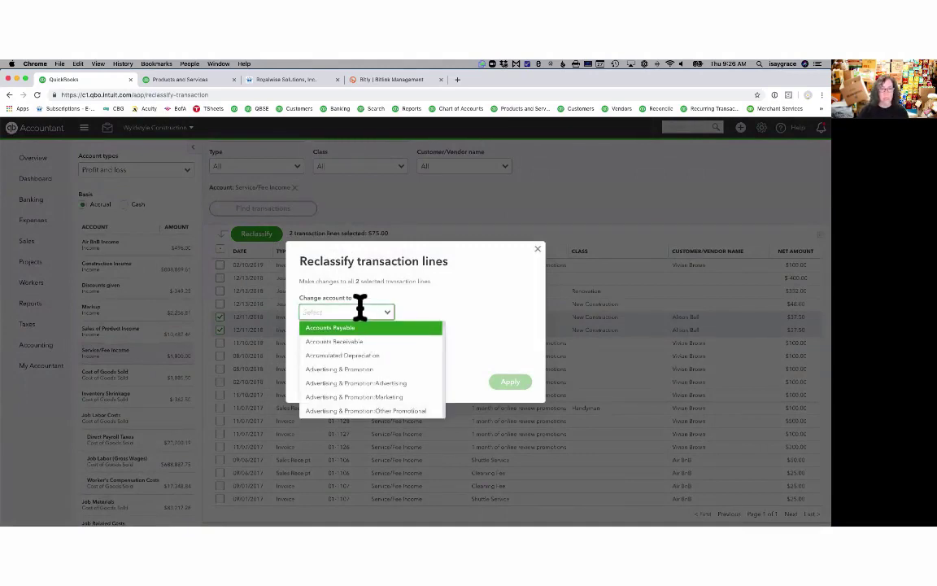
pyautogui.write('con')
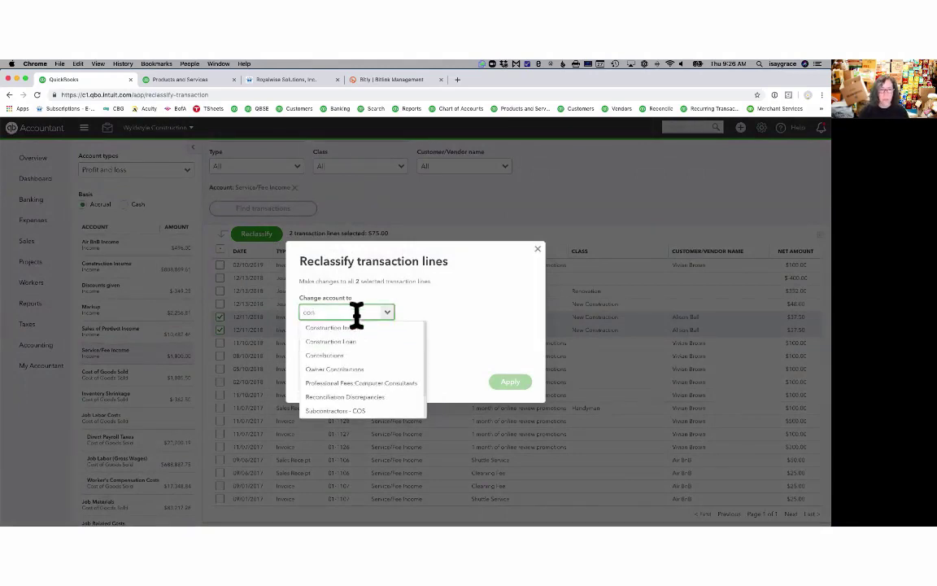
pyautogui.click(356, 327)
pyautogui.click(506, 382)
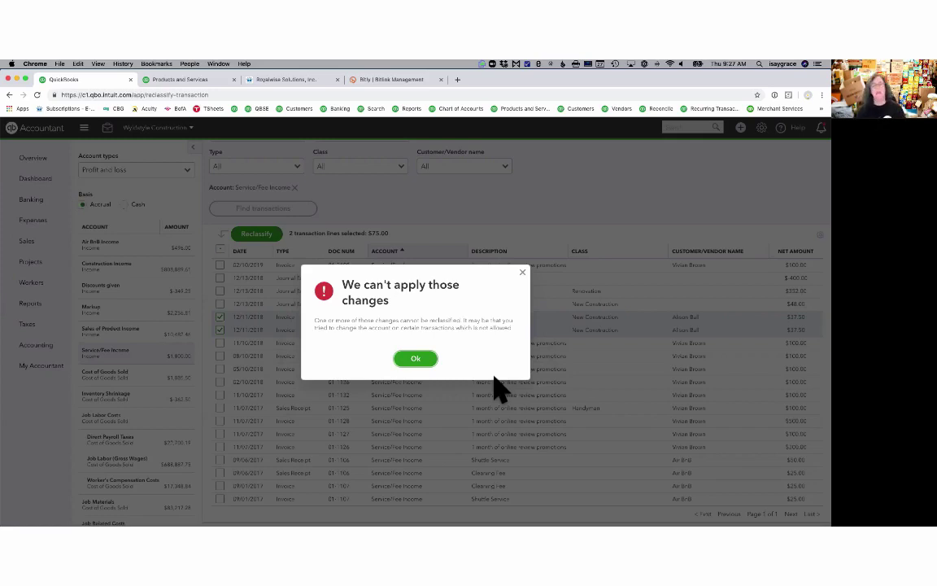
pyautogui.click(415, 359)
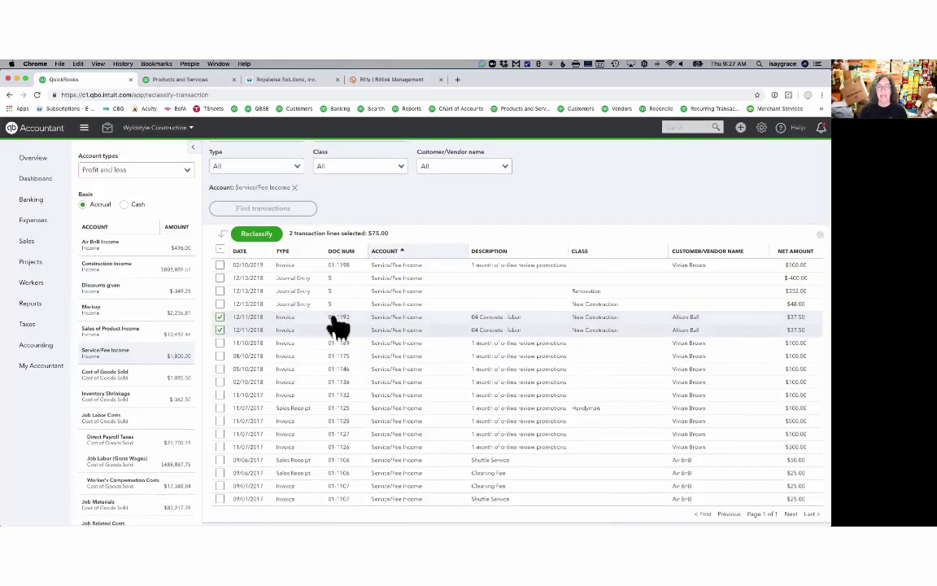
# Inspect the product/service on the first selected concrete labor invoice by widening its column, leaving the invoice without saving
pyautogui.click(403, 319)
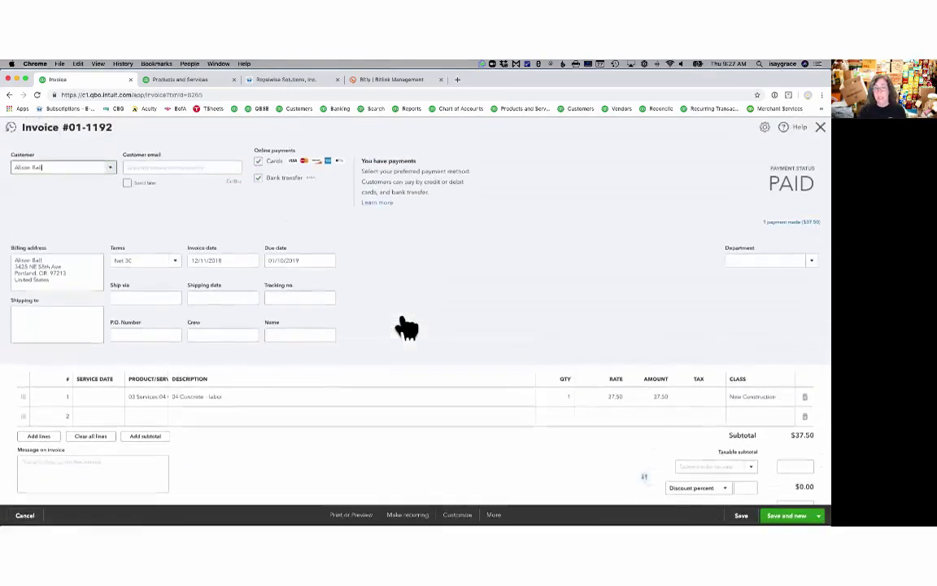
pyautogui.click(167, 391)
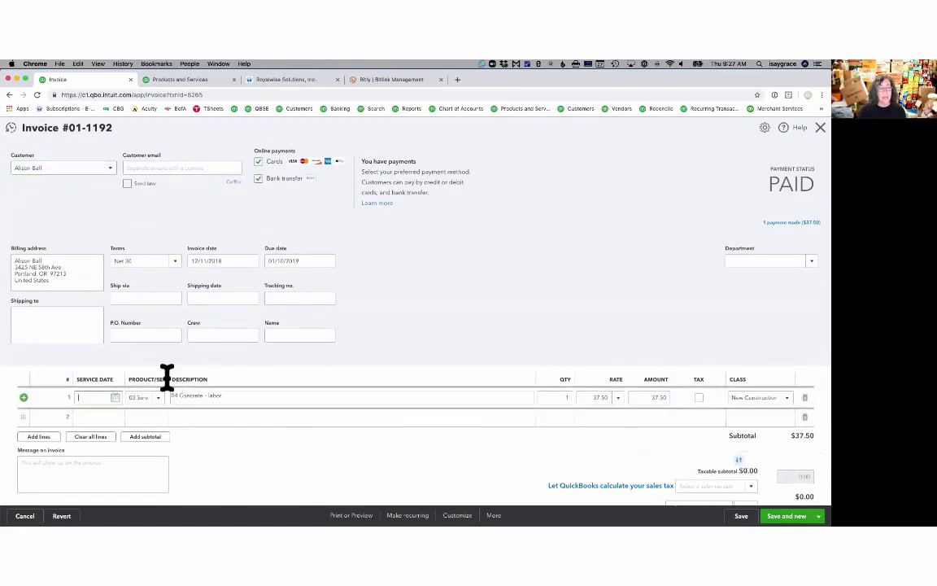
pyautogui.moveTo(168, 378); pyautogui.dragTo(255, 383)
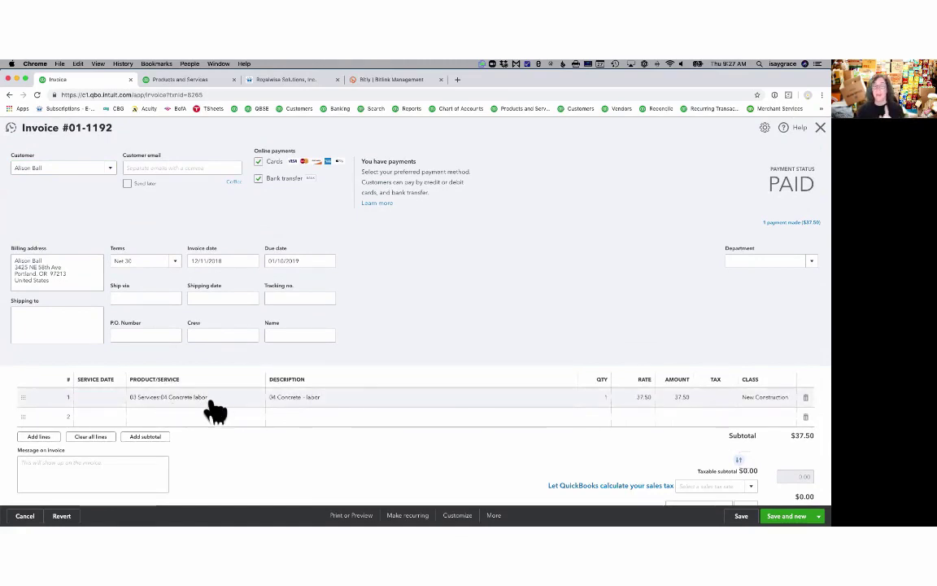
pyautogui.click(25, 515)
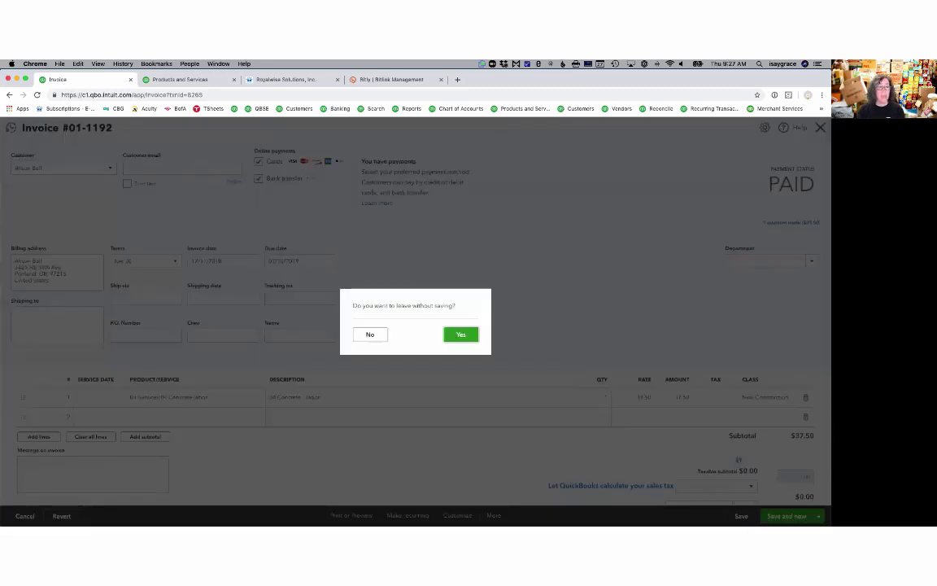
pyautogui.click(459, 335)
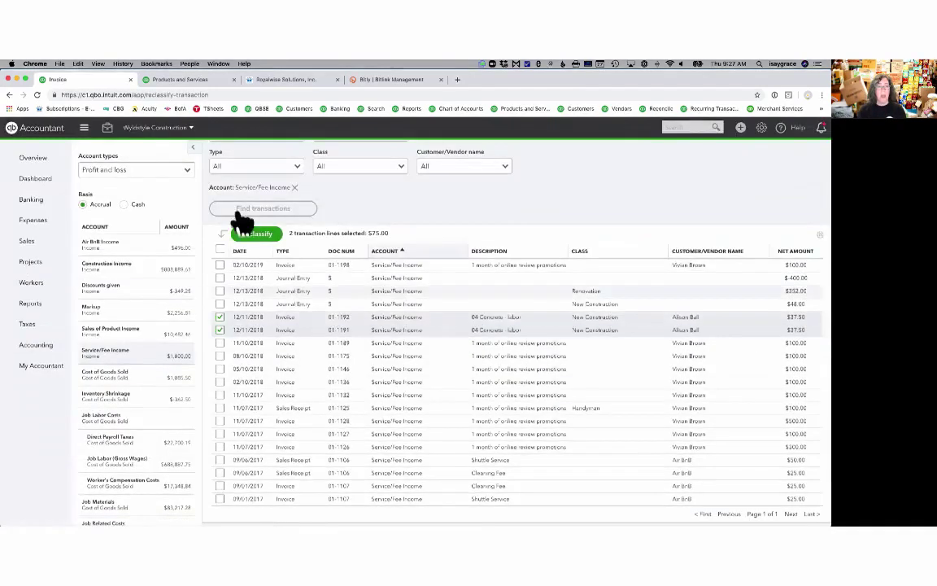
# Open the Products and Services list in a new browser tab and locate the 04 Concrete labor service
pyautogui.click(181, 79)
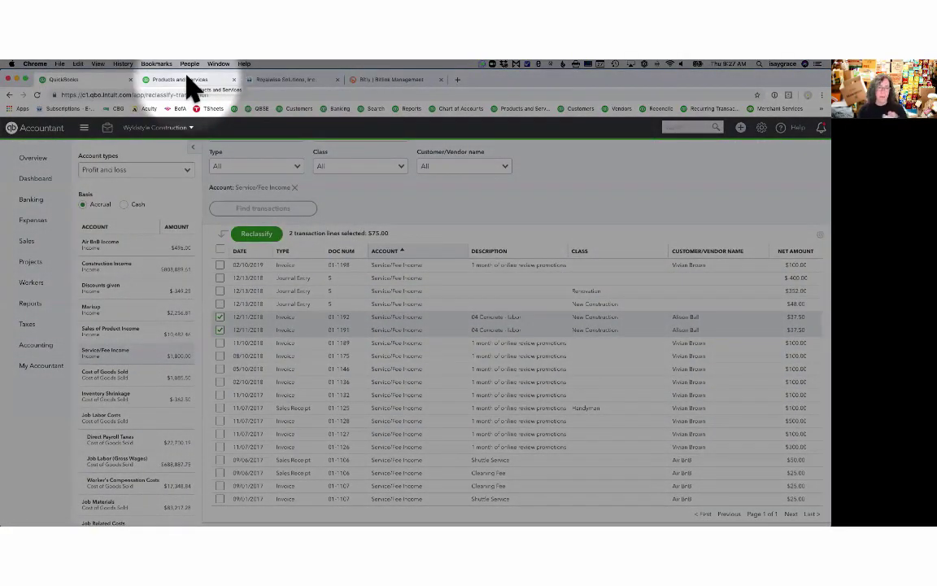
pyautogui.moveTo(39, 224)
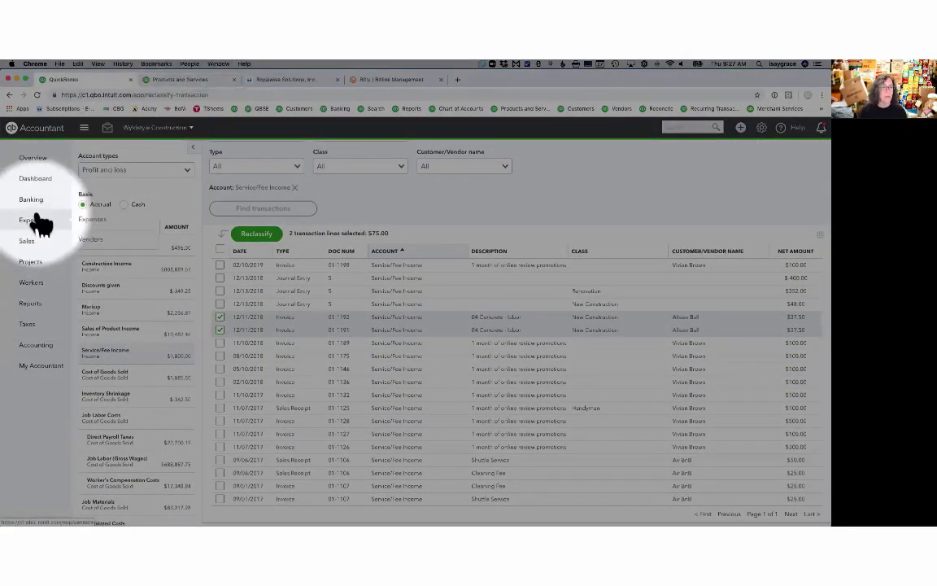
pyautogui.moveTo(29, 242)
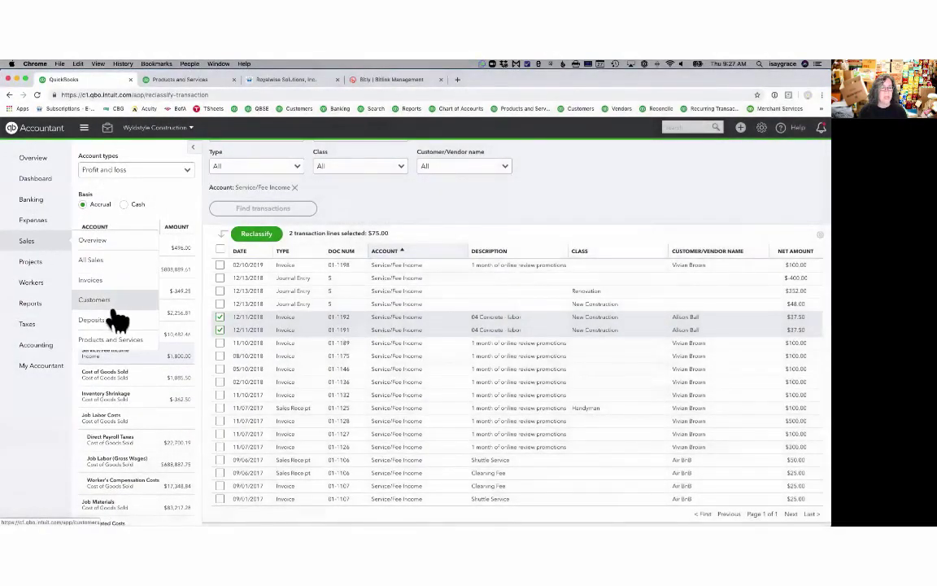
pyautogui.rightClick(98, 348)
pyautogui.click(114, 351)
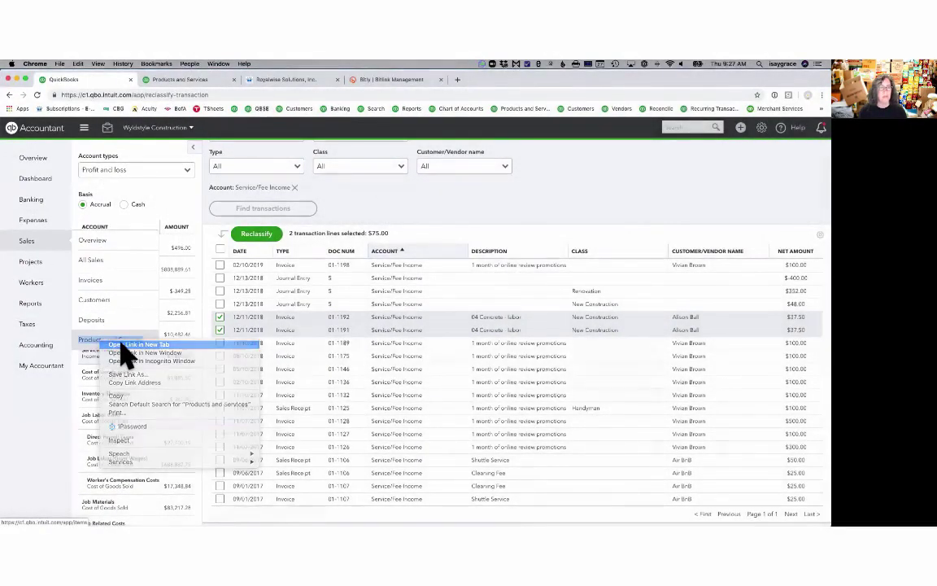
pyautogui.click(204, 79)
pyautogui.scroll(3, 261, 265)
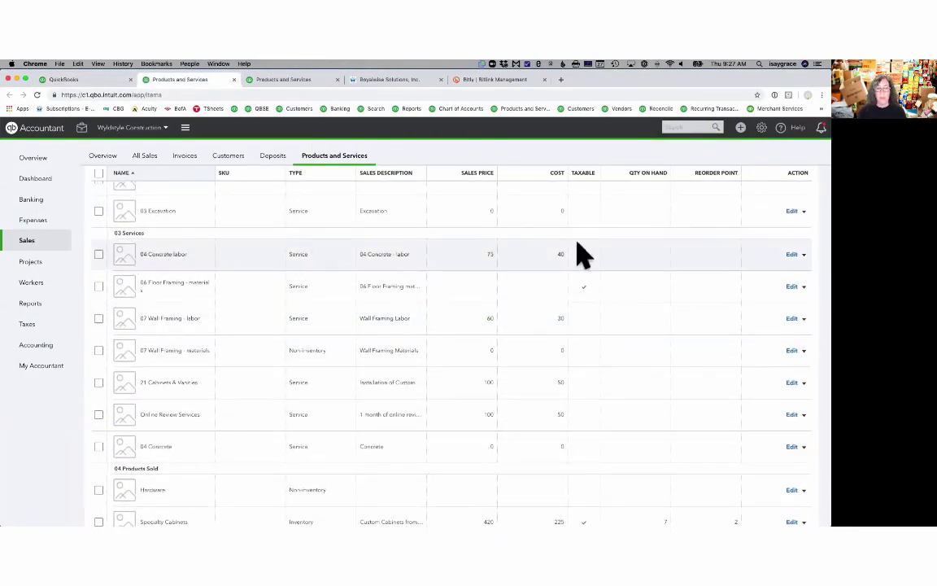
# Change the 04 Concrete labor service's income account to Construction Income, including in historical transactions, and save the service
pyautogui.click(792, 256)
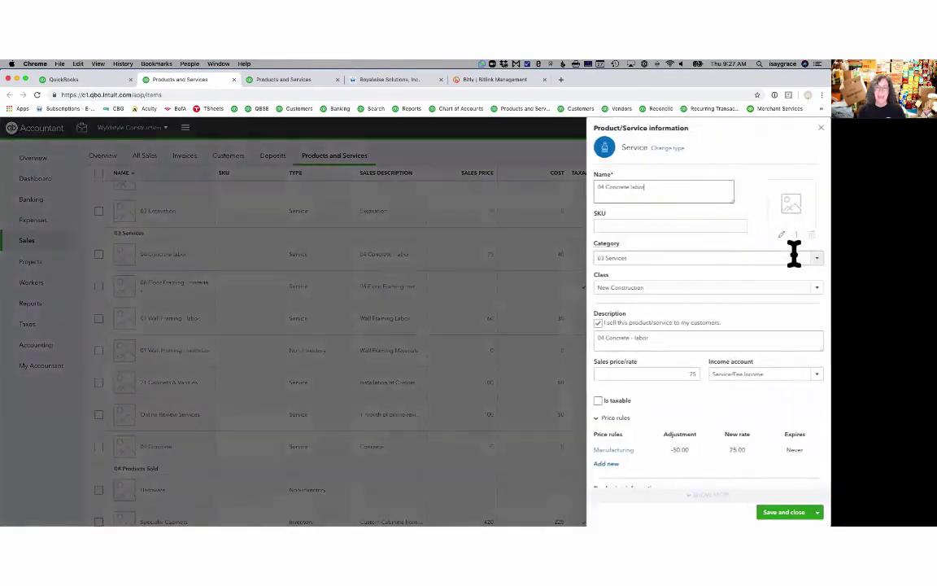
pyautogui.click(760, 371)
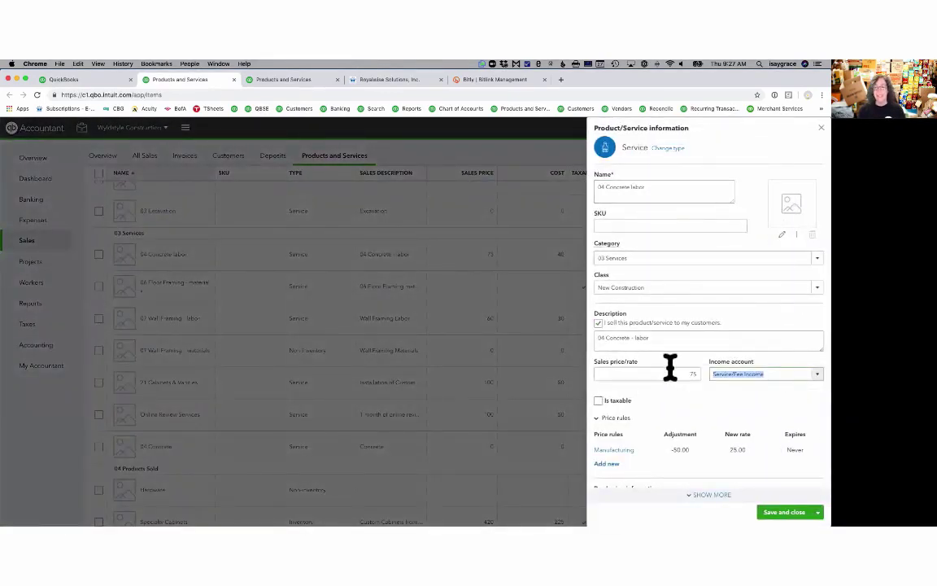
pyautogui.click(800, 376)
pyautogui.scroll(2, 735, 293)
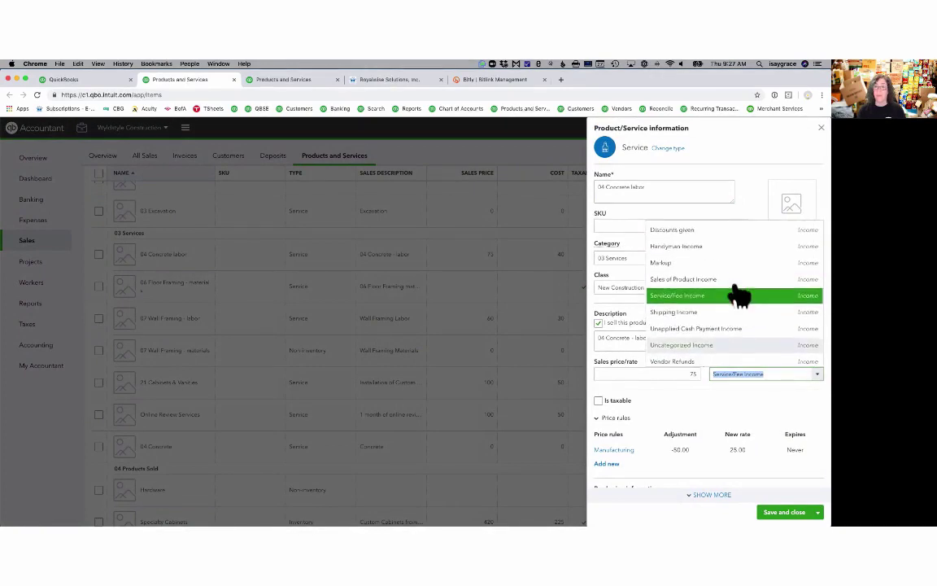
pyautogui.scroll(3, 732, 297)
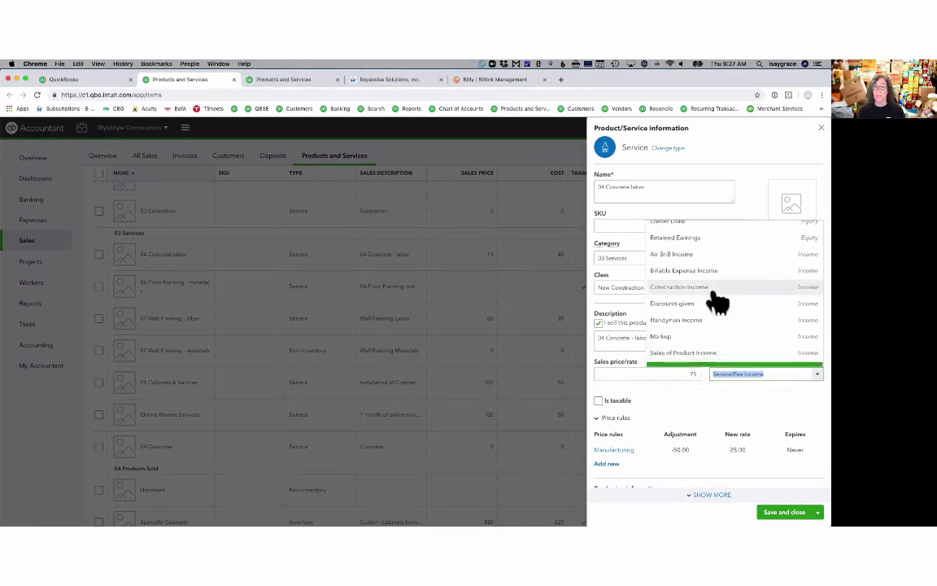
pyautogui.click(715, 290)
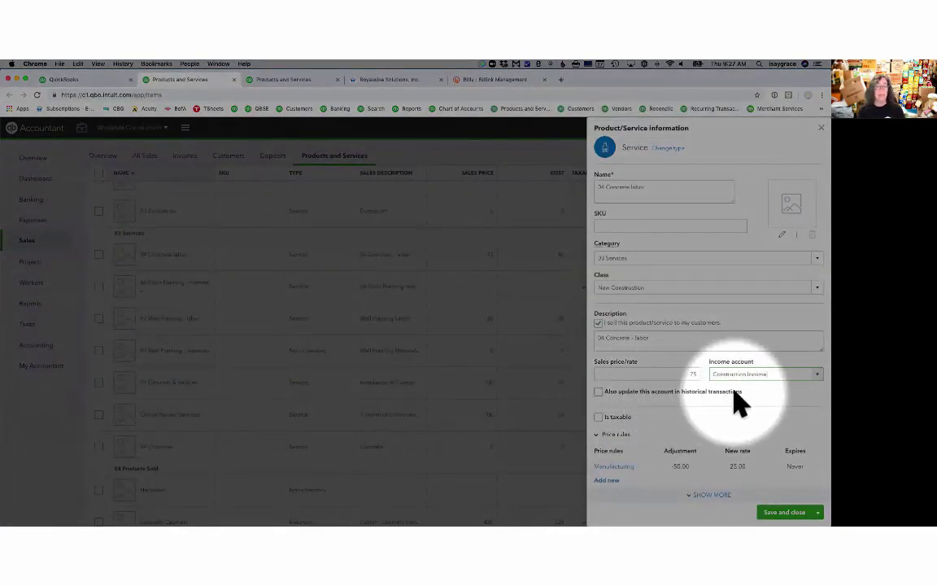
pyautogui.click(599, 391)
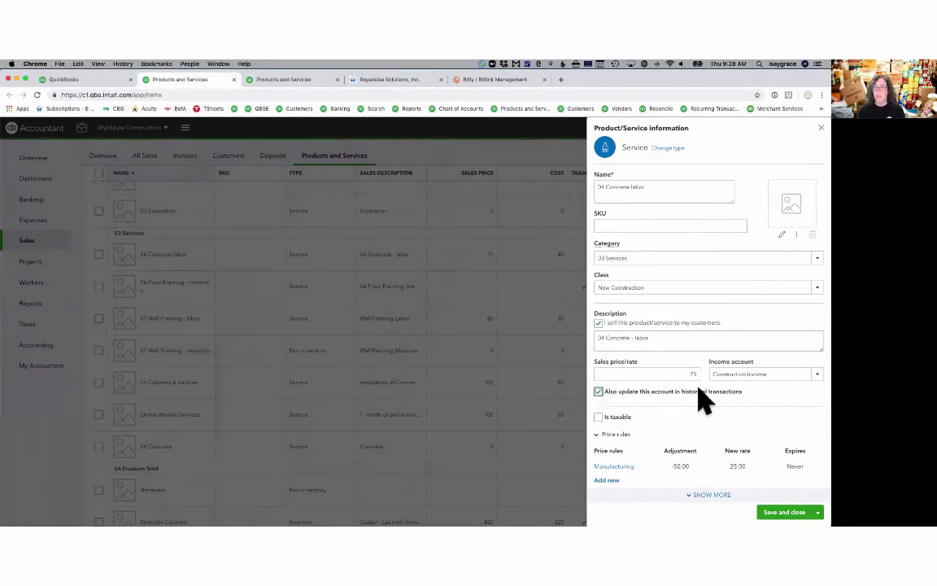
pyautogui.click(784, 512)
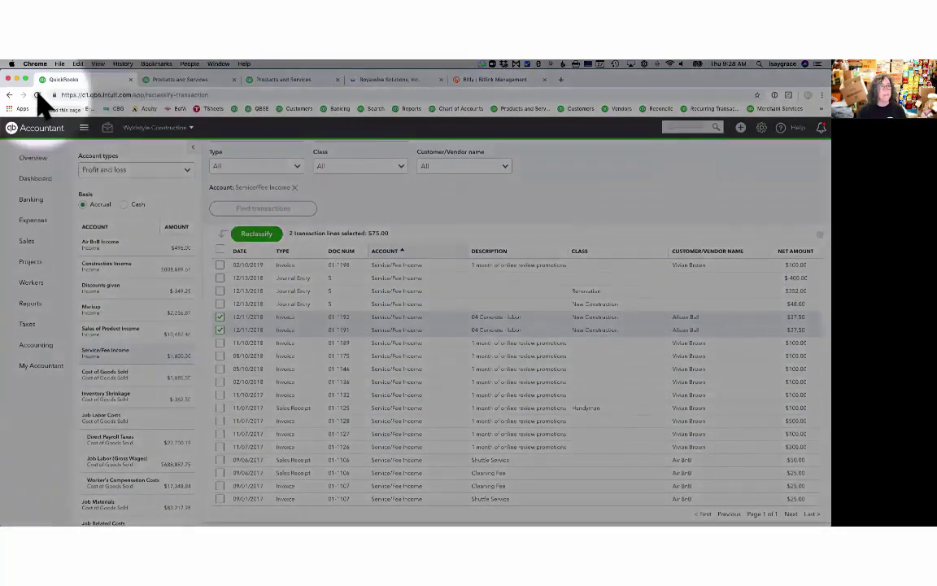
# Reload the Reclassify Transactions page and filter it on Service/Fee Income with a From date of 01/01/2017
pyautogui.click(38, 95)
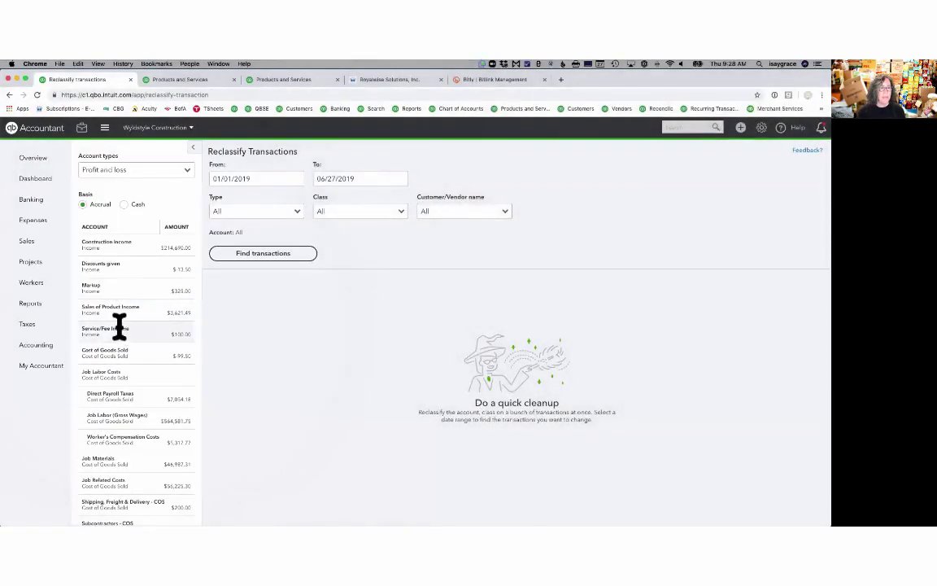
pyautogui.click(119, 327)
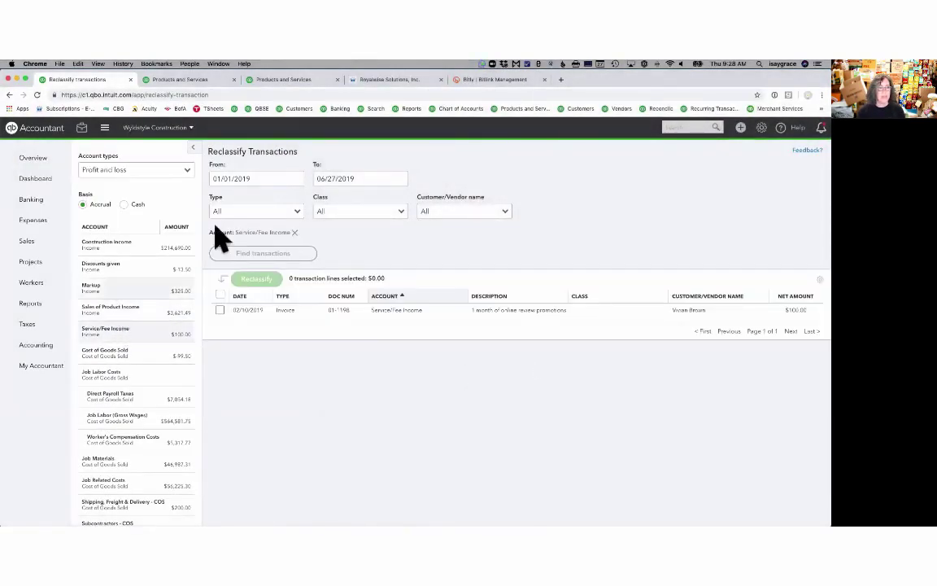
pyautogui.click(261, 179)
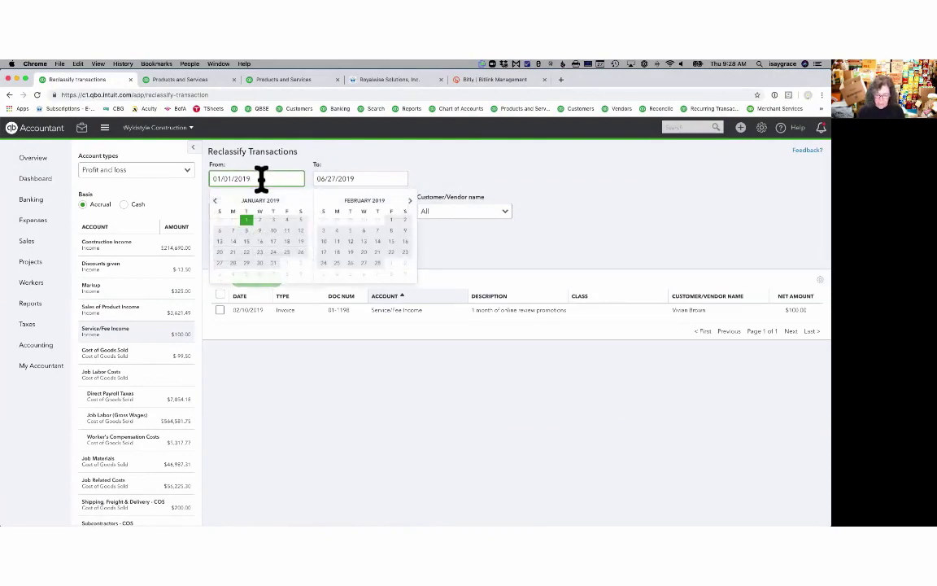
pyautogui.press('y')
pyautogui.press('y')
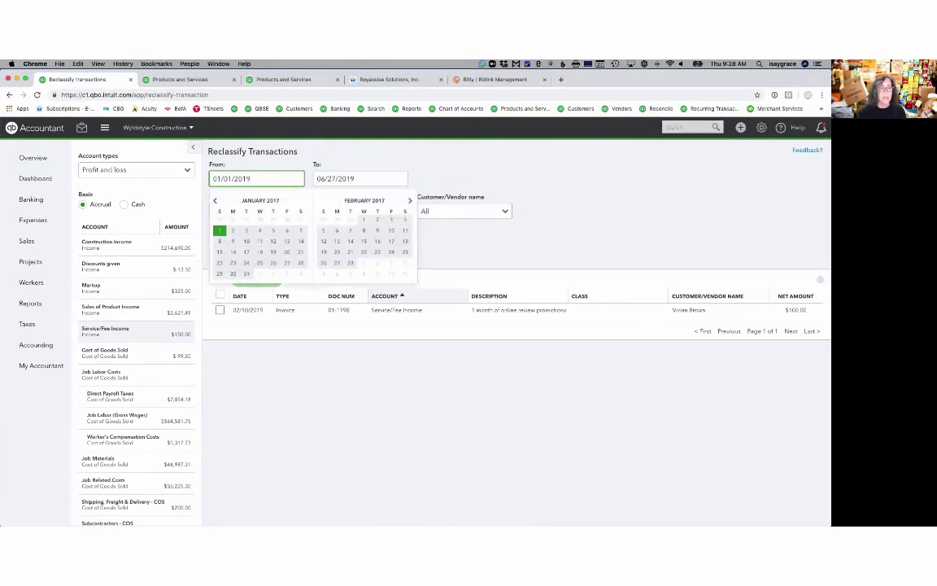
pyautogui.click(218, 220)
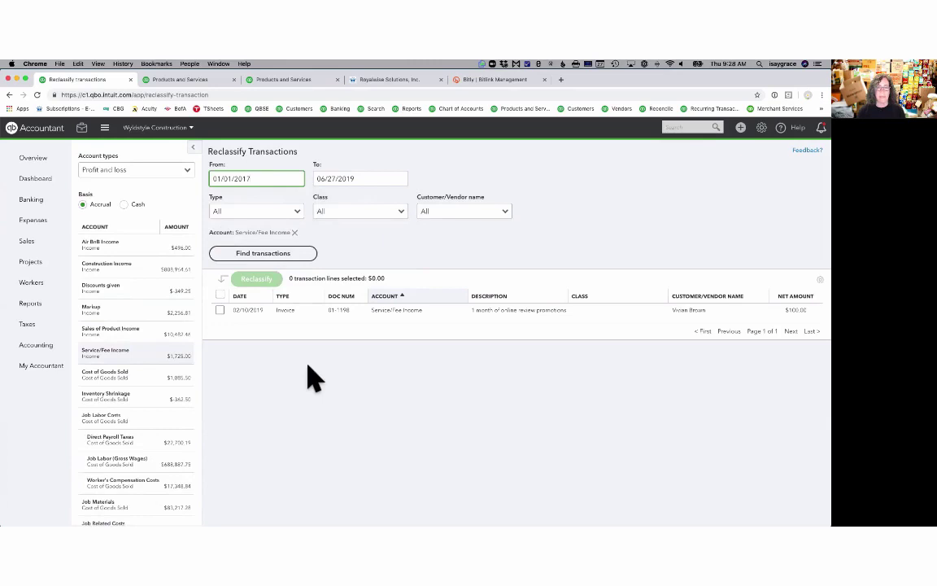
# Find the Service/Fee Income transactions dated from 01/01/2017 to 06/27/2019 and review the resulting list for remaining concrete labor lines
pyautogui.click(270, 253)
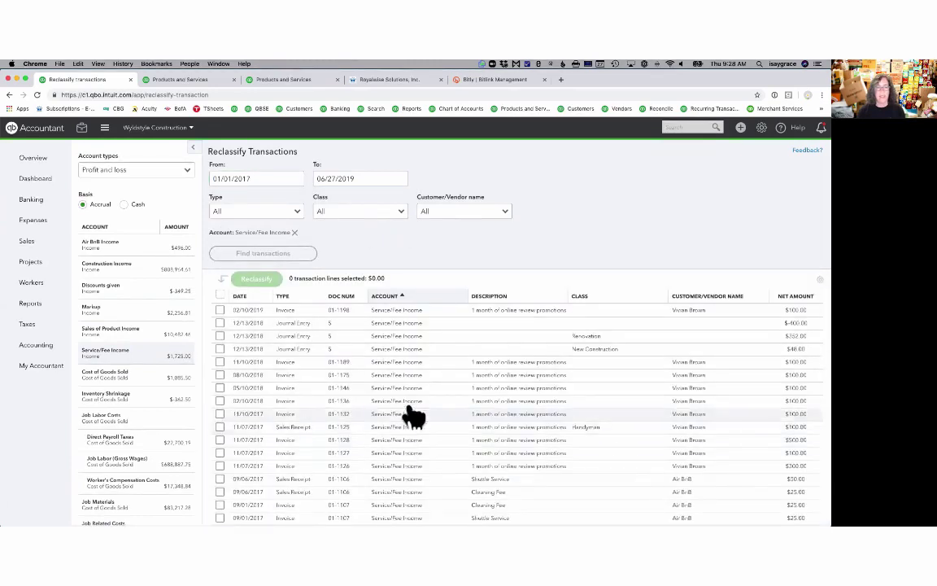
pyautogui.scroll(-1, 428, 488)
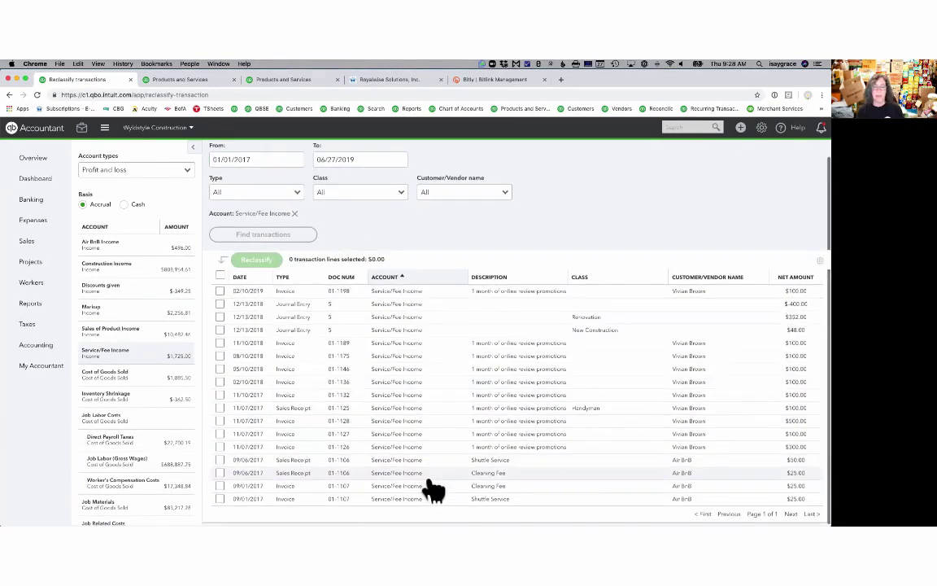
pyautogui.scroll(1, 433, 488)
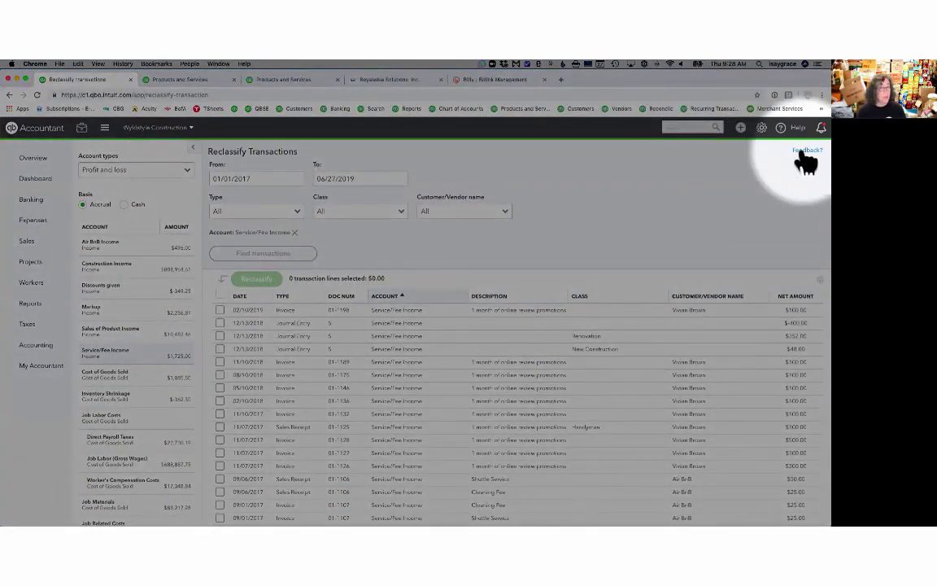
# View the feedback form of the Reclassify Transactions page and close it without submitting anything
pyautogui.click(803, 152)
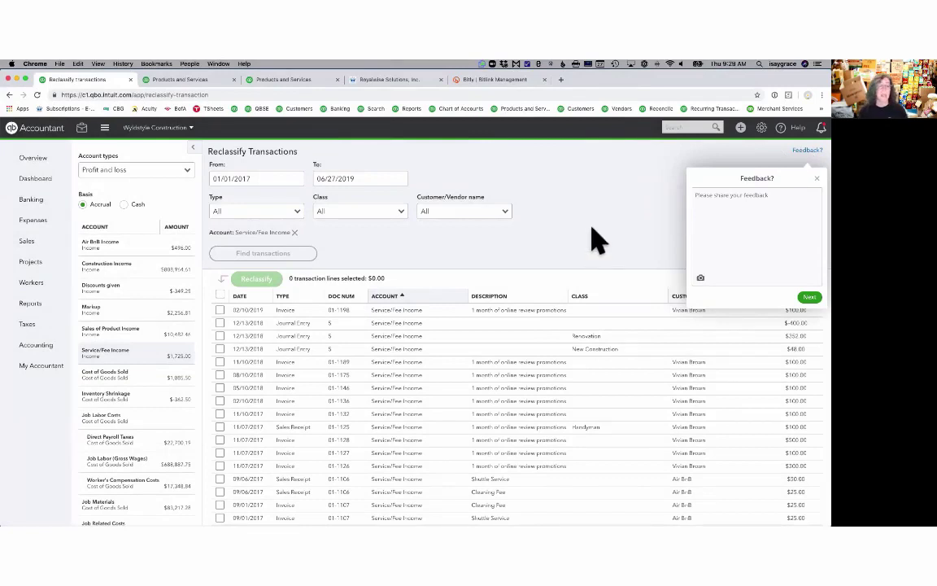
pyautogui.click(816, 178)
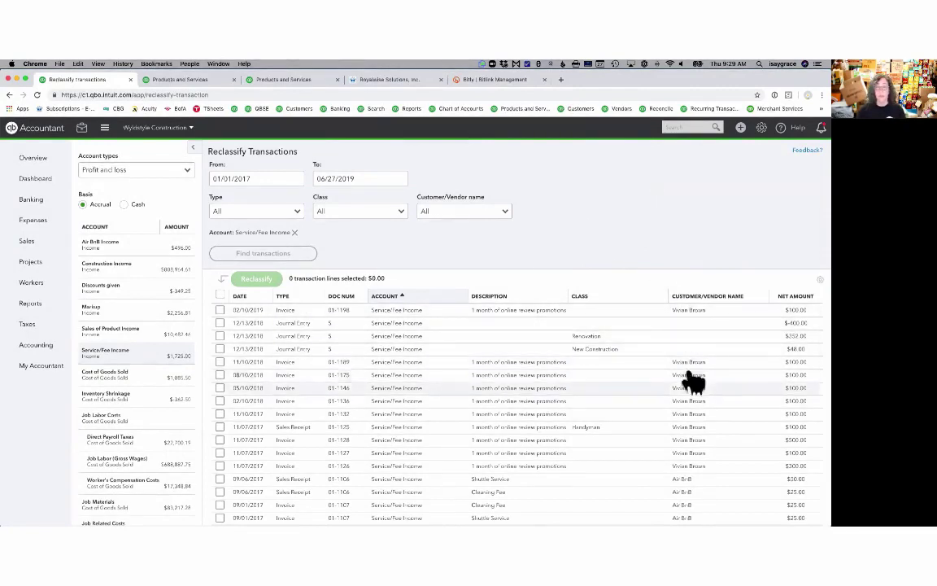
pyautogui.scroll(-1, 696, 382)
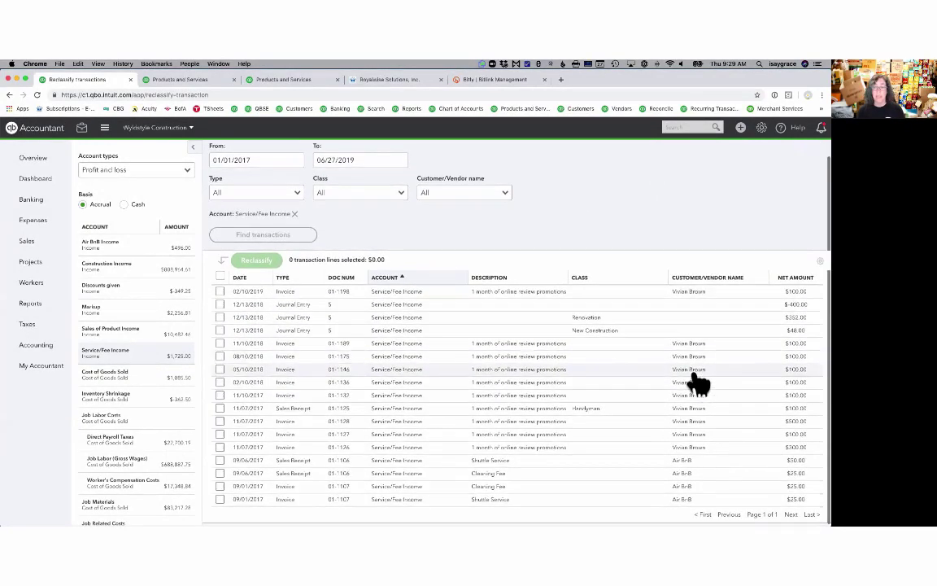